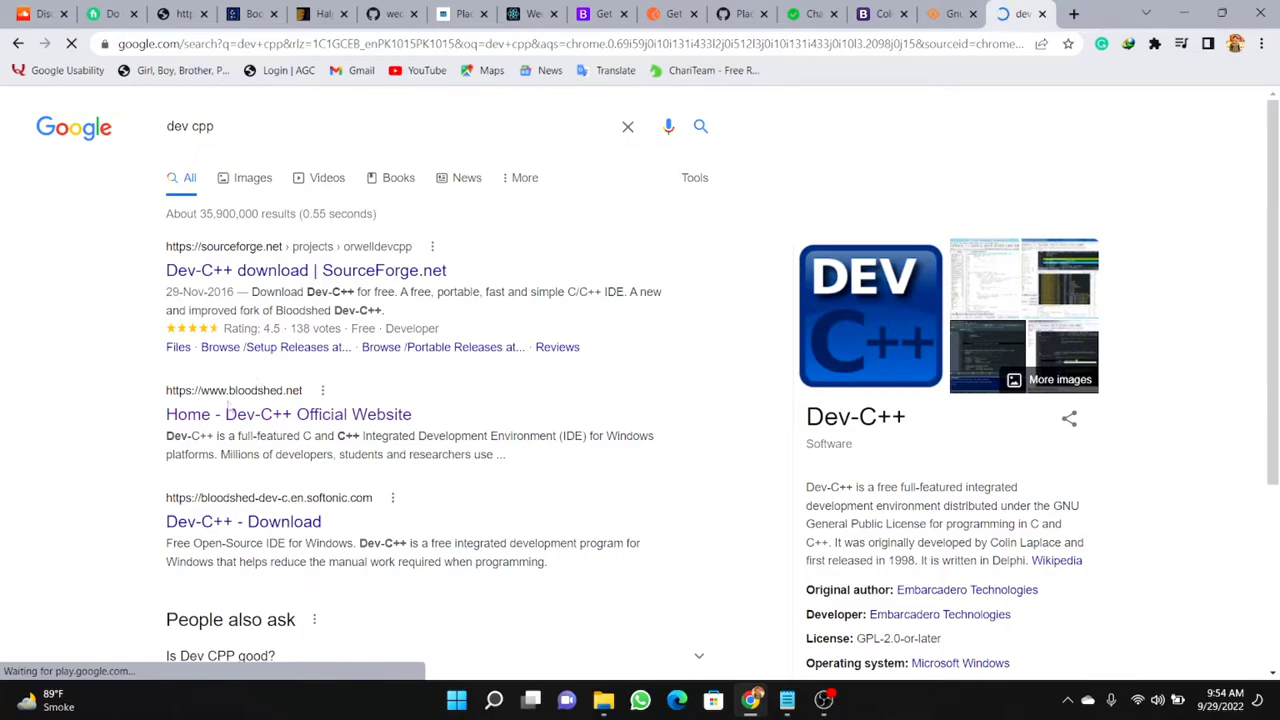
- Look over the download options on the Dev-C++ Official Website and return to the search results
left_click(226, 420)
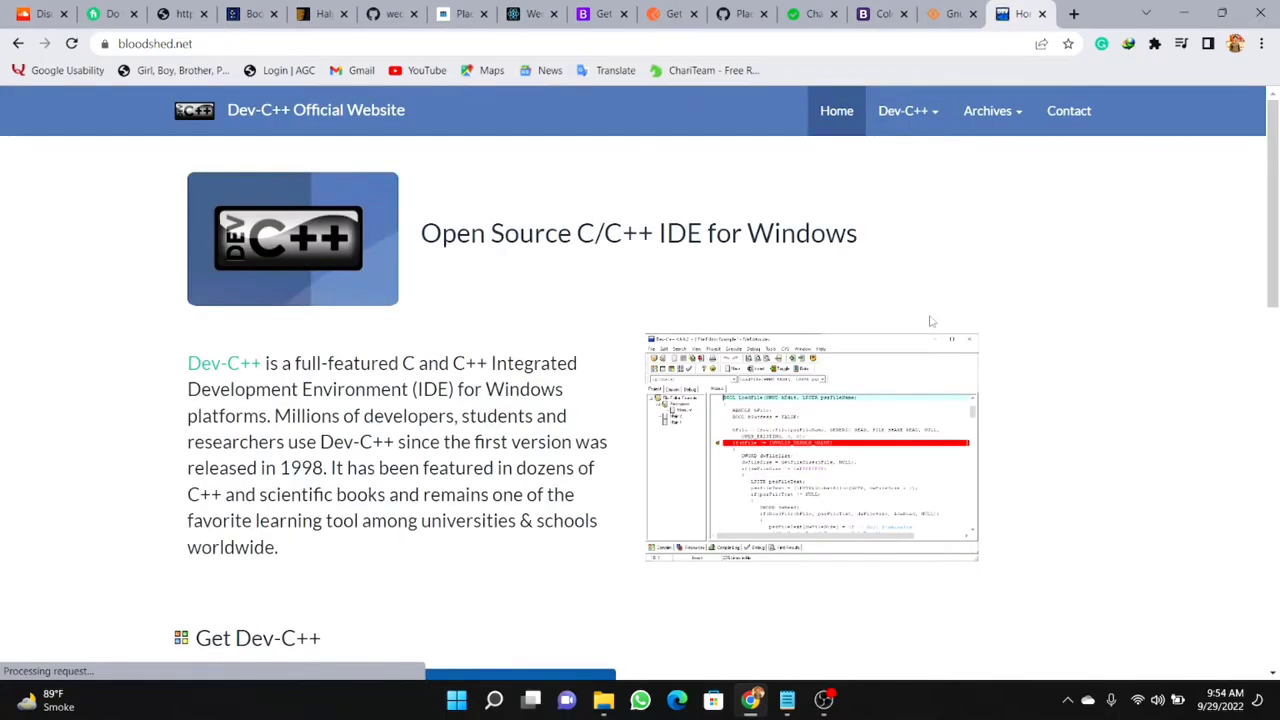
scroll(437, 383, "down", 4)
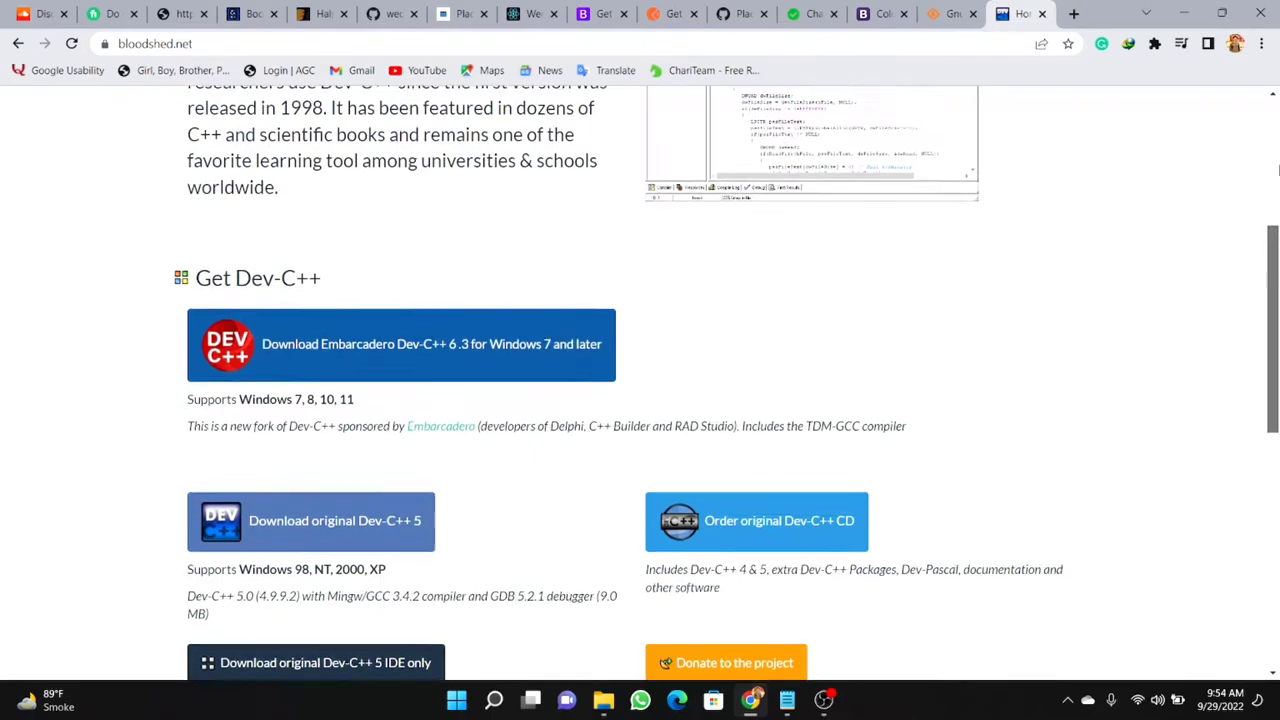
left_click_drag(1265, 280, 1240, 45)
left_click(17, 44)
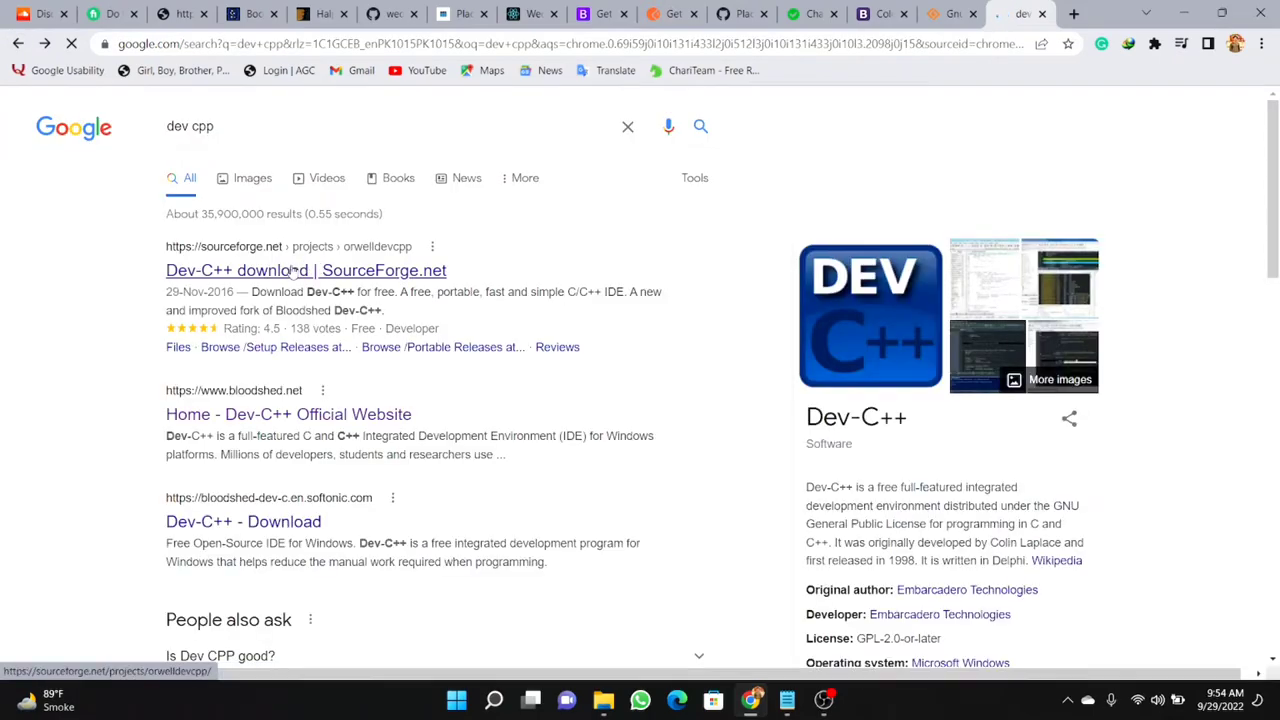
- Download Dev-Cpp 5.11 TDM-GCC 4.9.2 Setup.exe from the SourceForge project page and minimize the download and browser windows
left_click(268, 270)
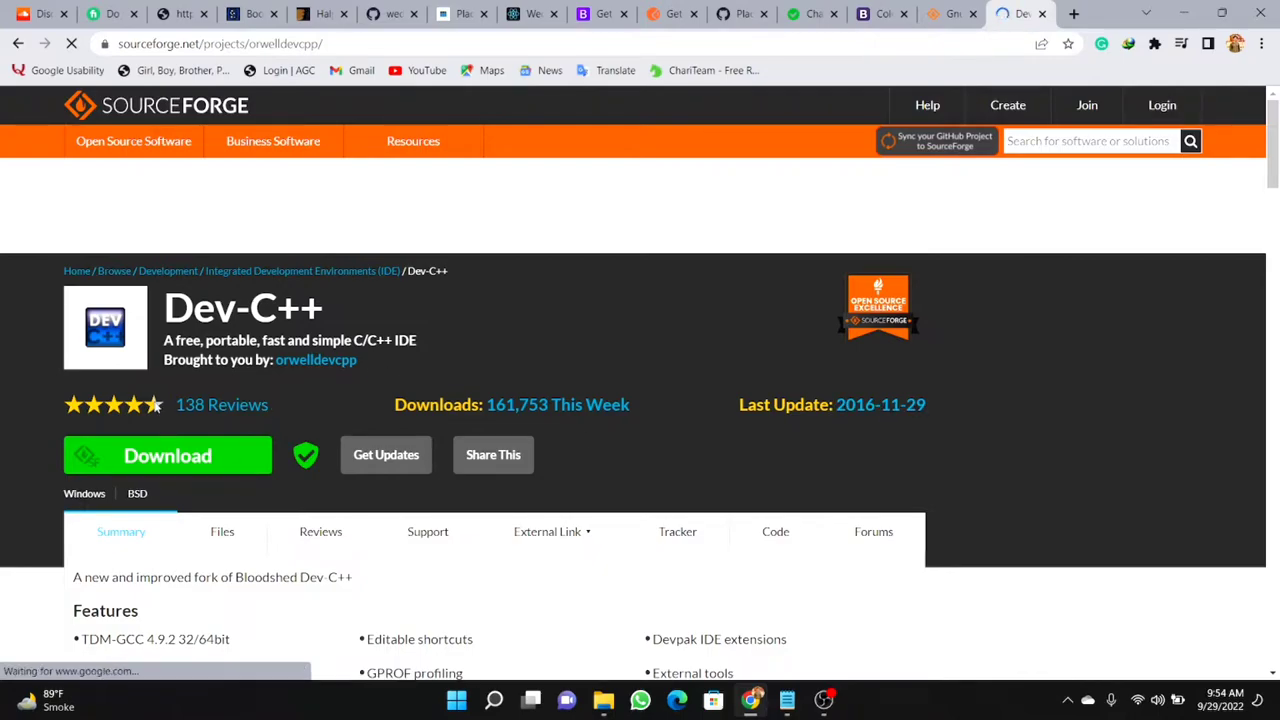
left_click(148, 455)
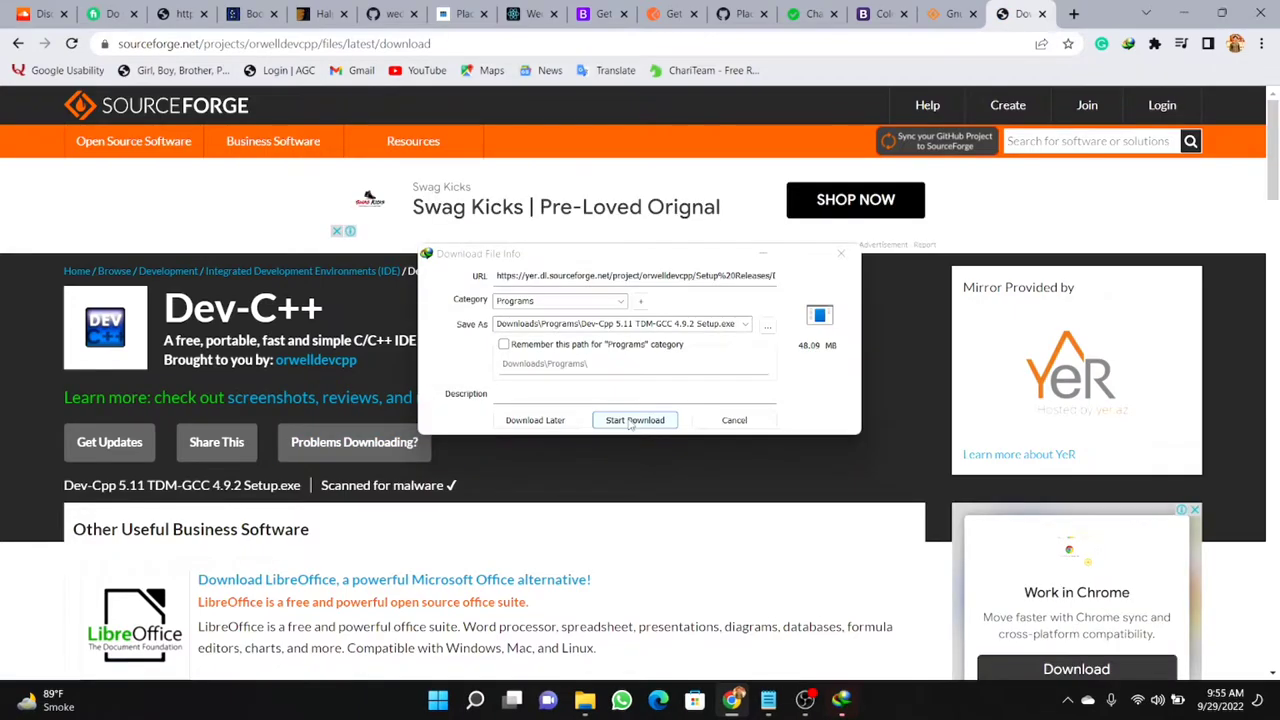
left_click(633, 421)
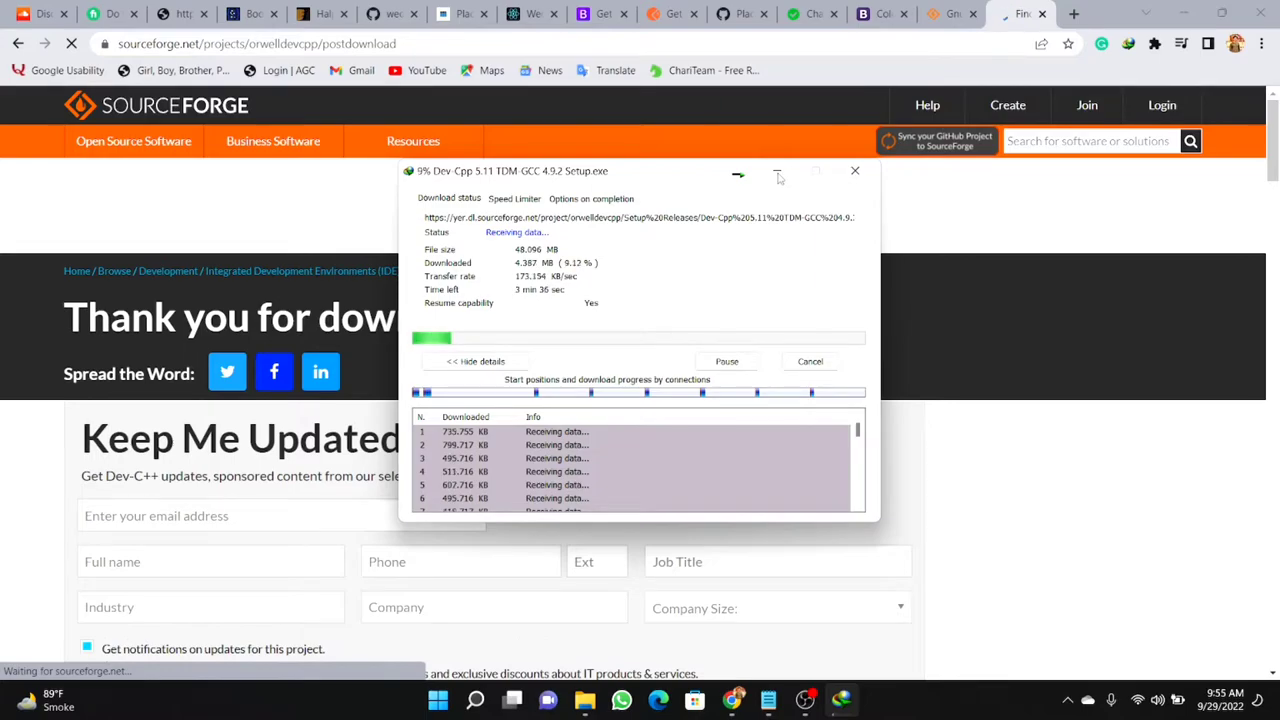
left_click(780, 178)
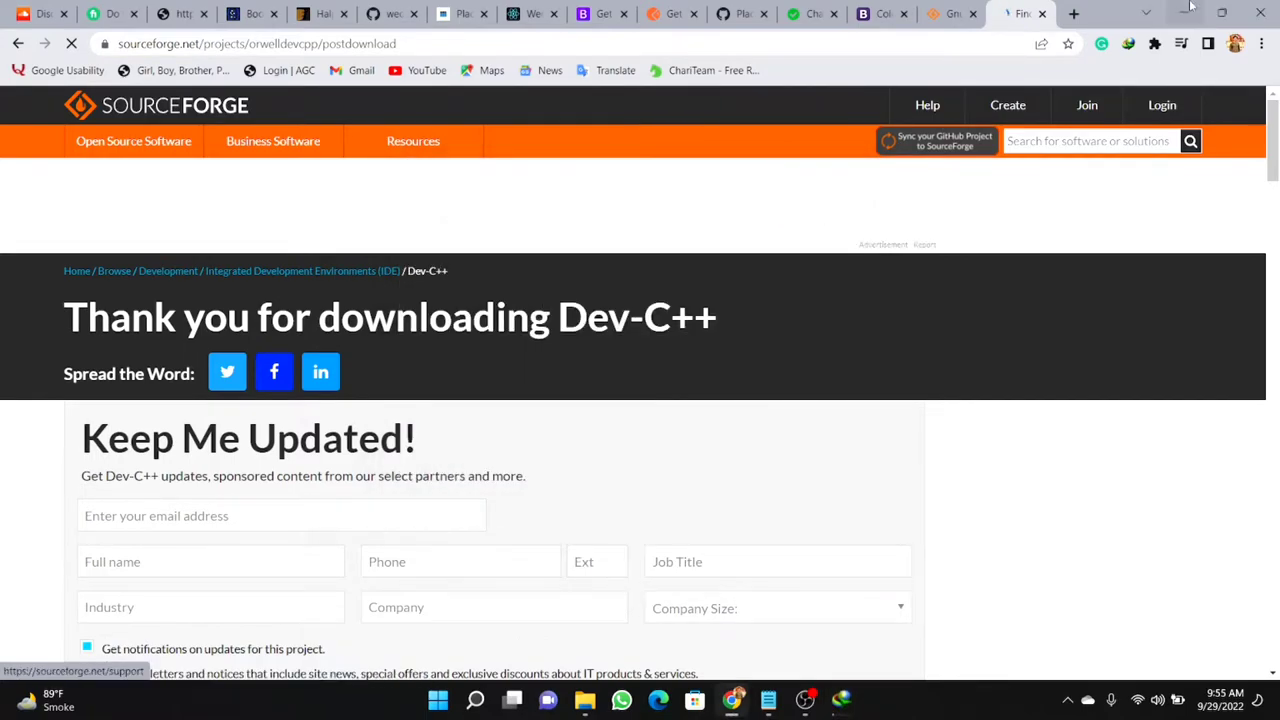
left_click(1183, 13)
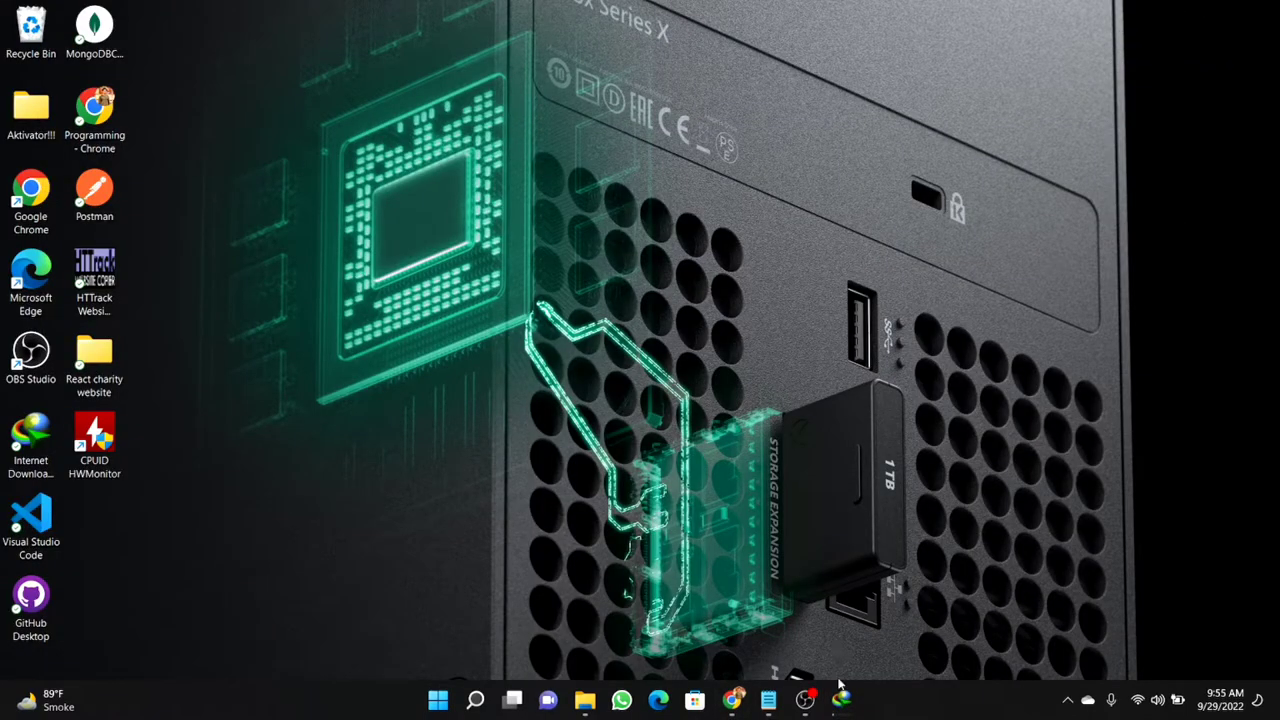
- Launch the downloaded Dev-Cpp 5.11 TDM-GCC 4.9.2 Setup from its Programs download folder and minimize the folder window
left_click(841, 699)
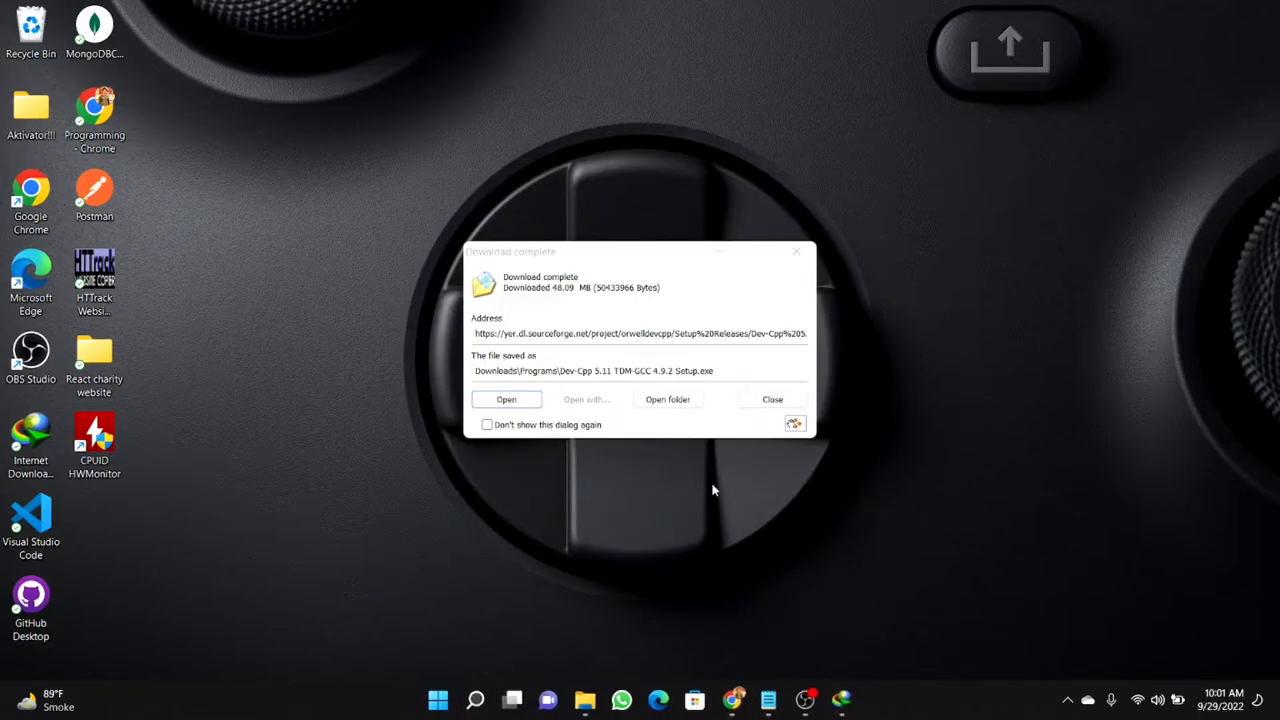
left_click(677, 404)
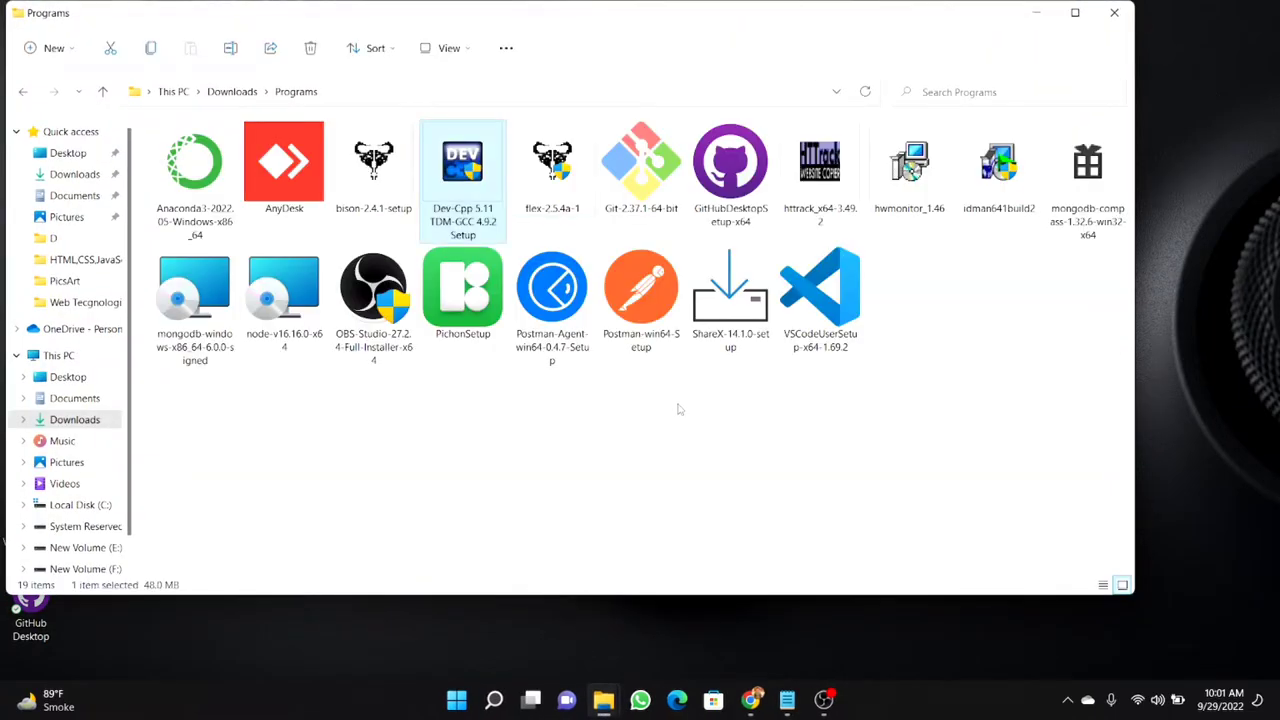
double_click(459, 189)
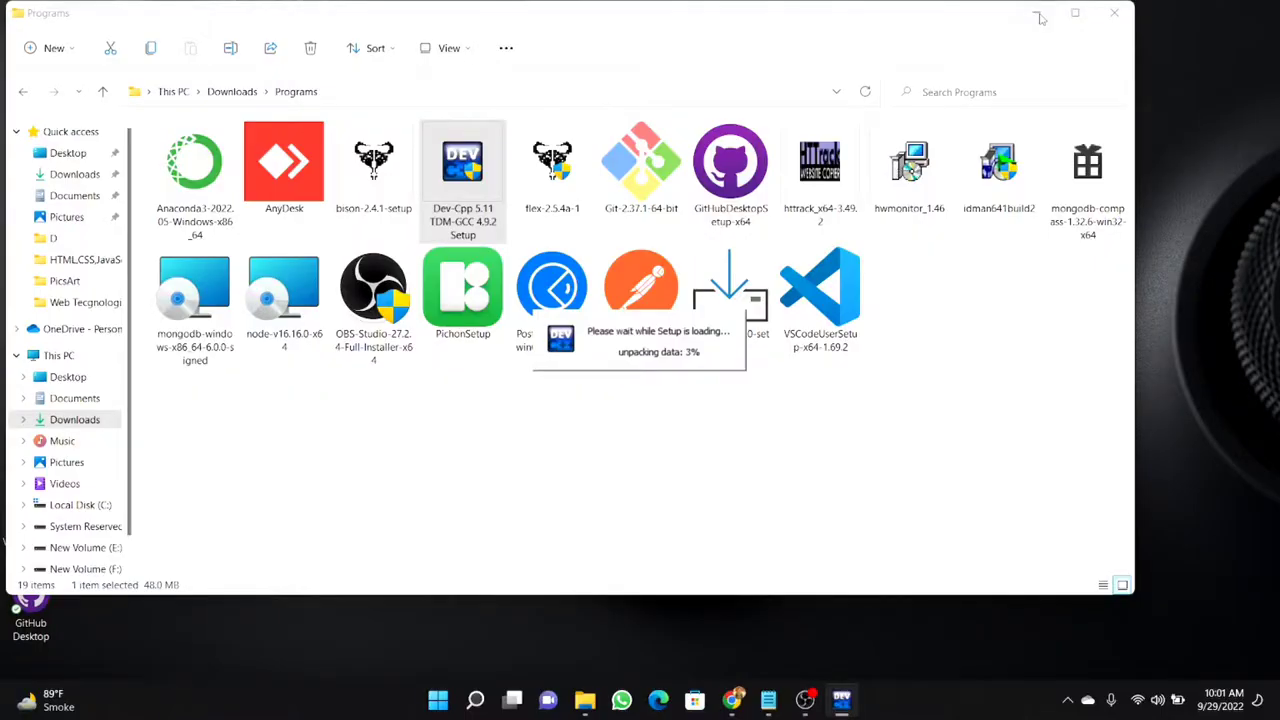
left_click(1038, 14)
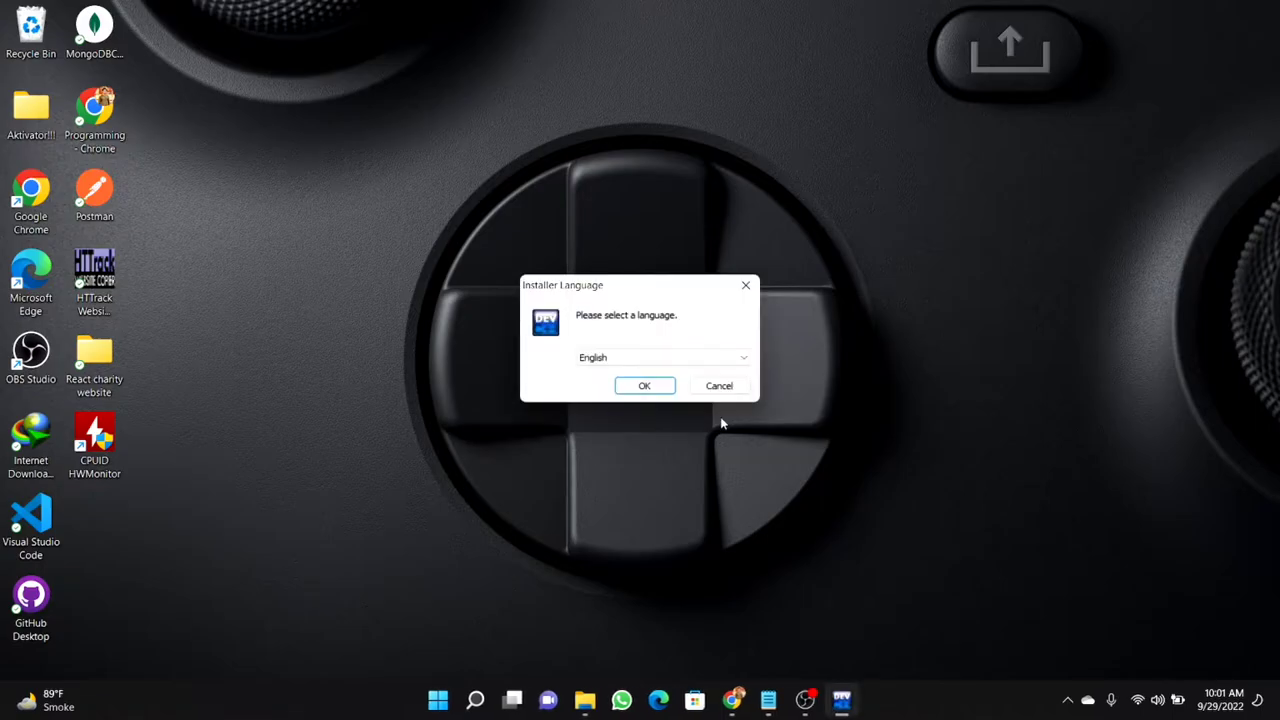
- Choose English as the installer language, accept the Dev-C++ license agreement and continue to the install location
left_click(644, 386)
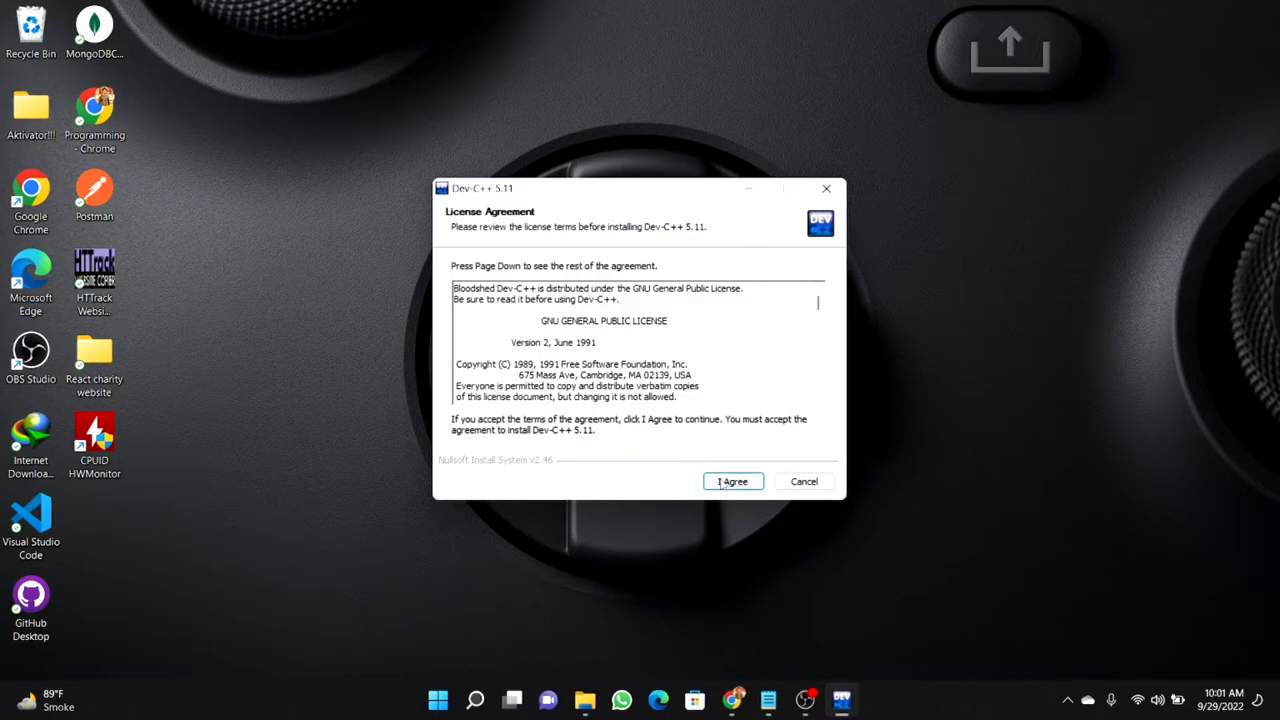
left_click(722, 485)
left_click(726, 482)
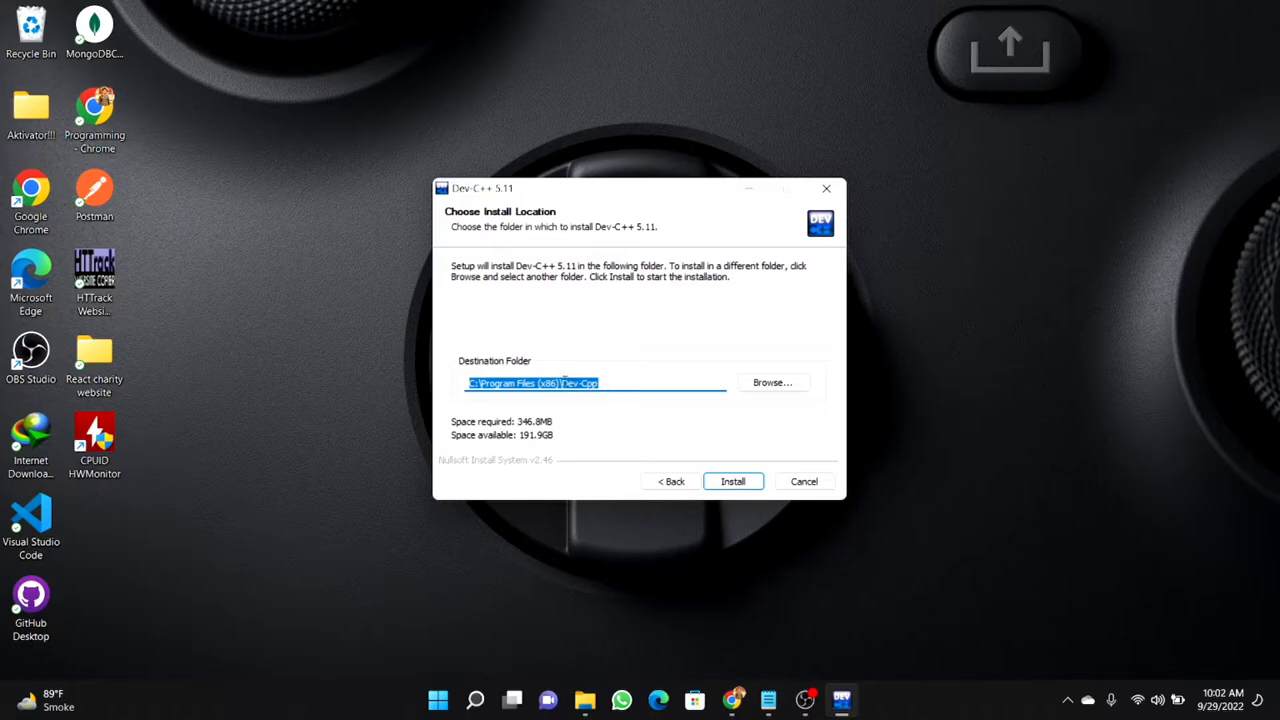
- Set the destination folder to C:\Dev-Cpp, install Dev-C++ 5.11 there and finish the setup wizard
left_click(565, 381)
key("BackSpace")
key("BackSpace")
key("BackSpace")
key("BackSpace")
key("BackSpace")
key("BackSpace")
key("BackSpace")
key("BackSpace")
key("BackSpace")
key("BackSpace")
key("BackSpace")
key("BackSpace")
key("BackSpace")
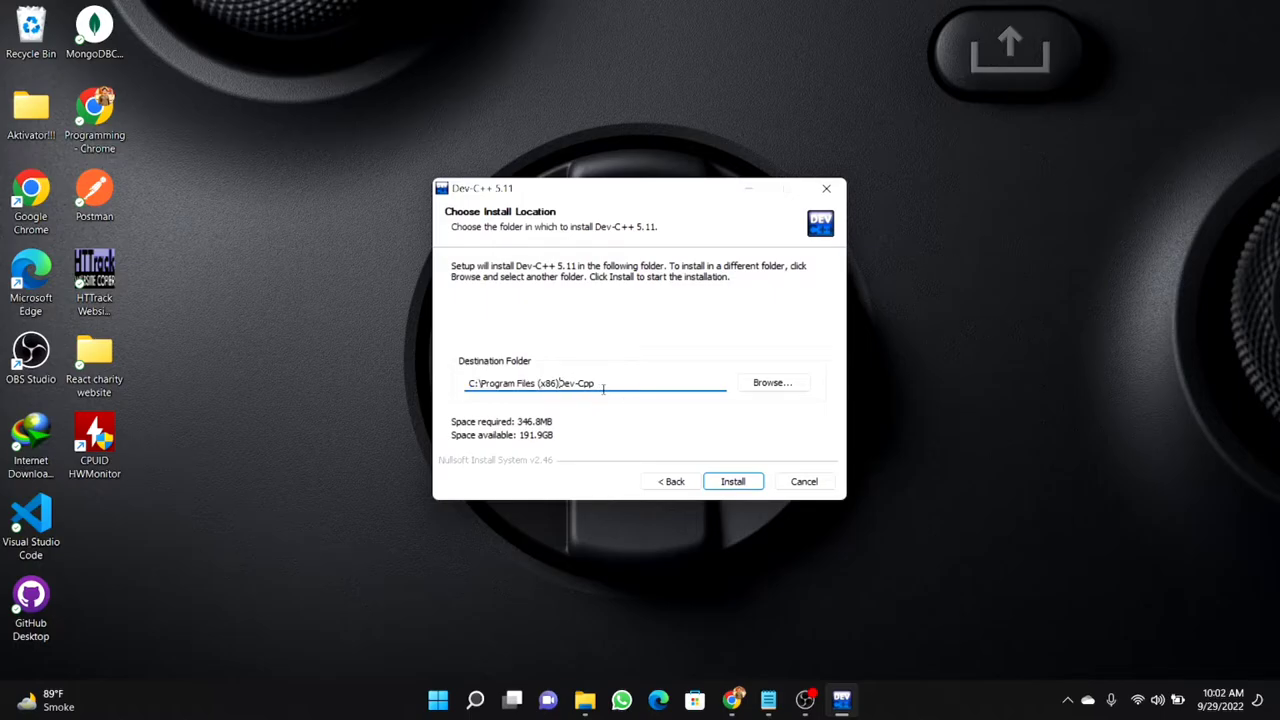
key("BackSpace")
key("BackSpace")
key("BackSpace")
key("BackSpace")
key("BackSpace")
key("BackSpace")
key("BackSpace")
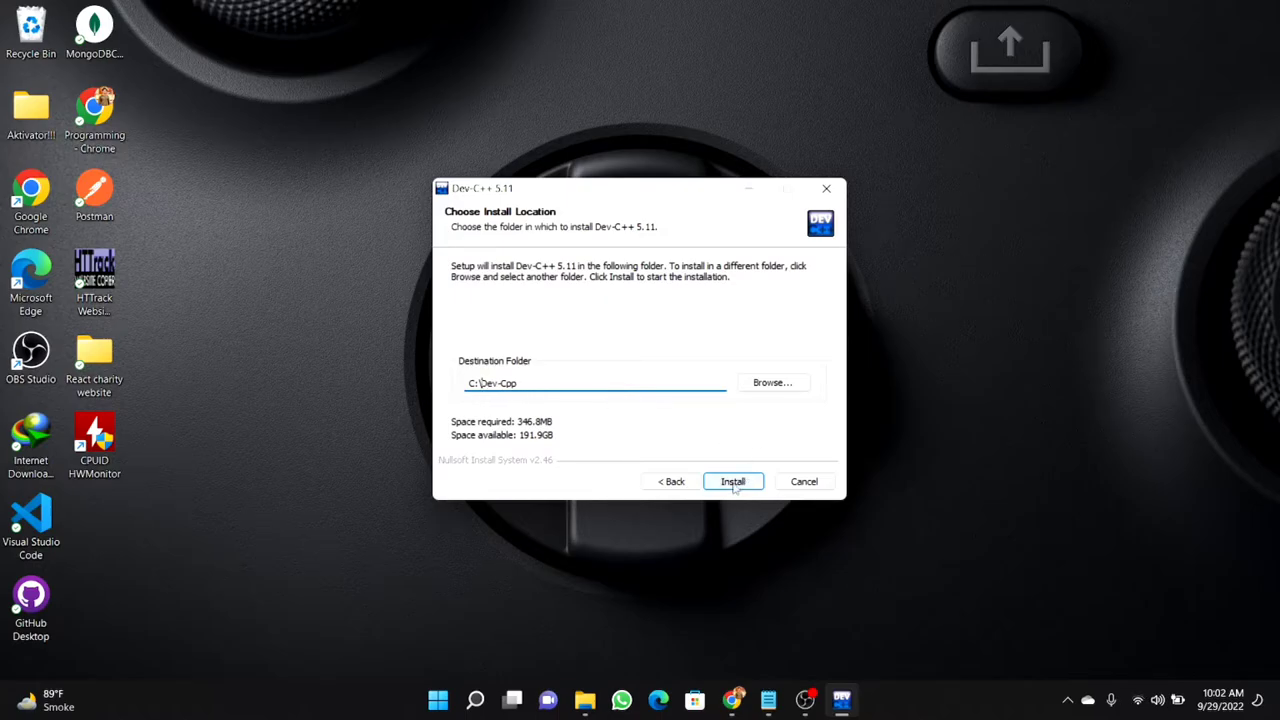
left_click(733, 482)
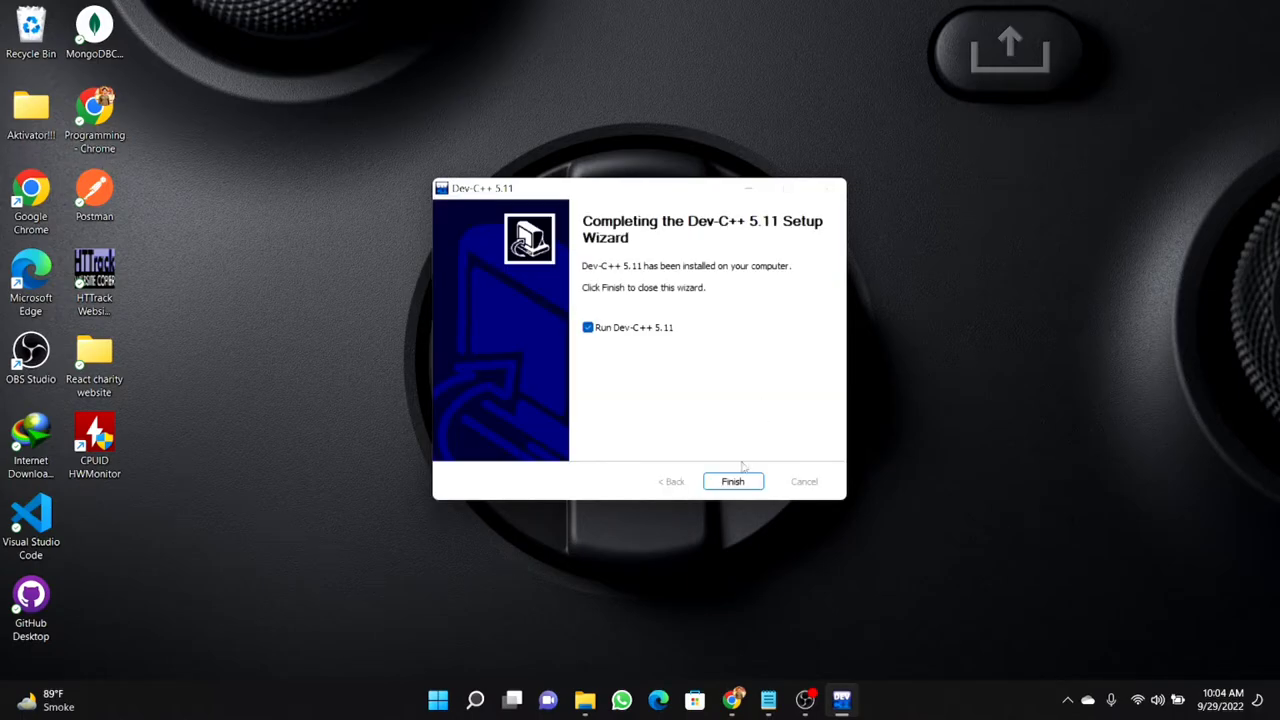
left_click(736, 482)
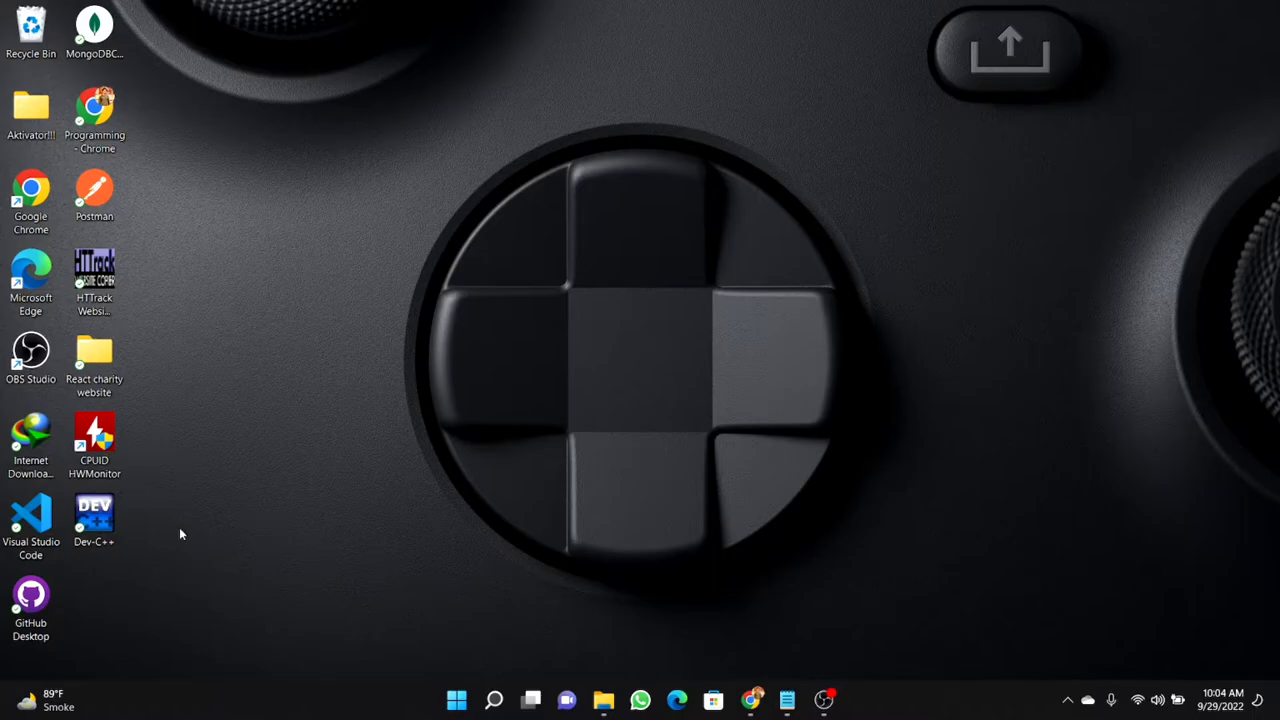
- Start Dev-C++ and complete its first-time configuration with English (Original), Consolas font, Classic Plus colors and New Look icons
double_click(105, 515)
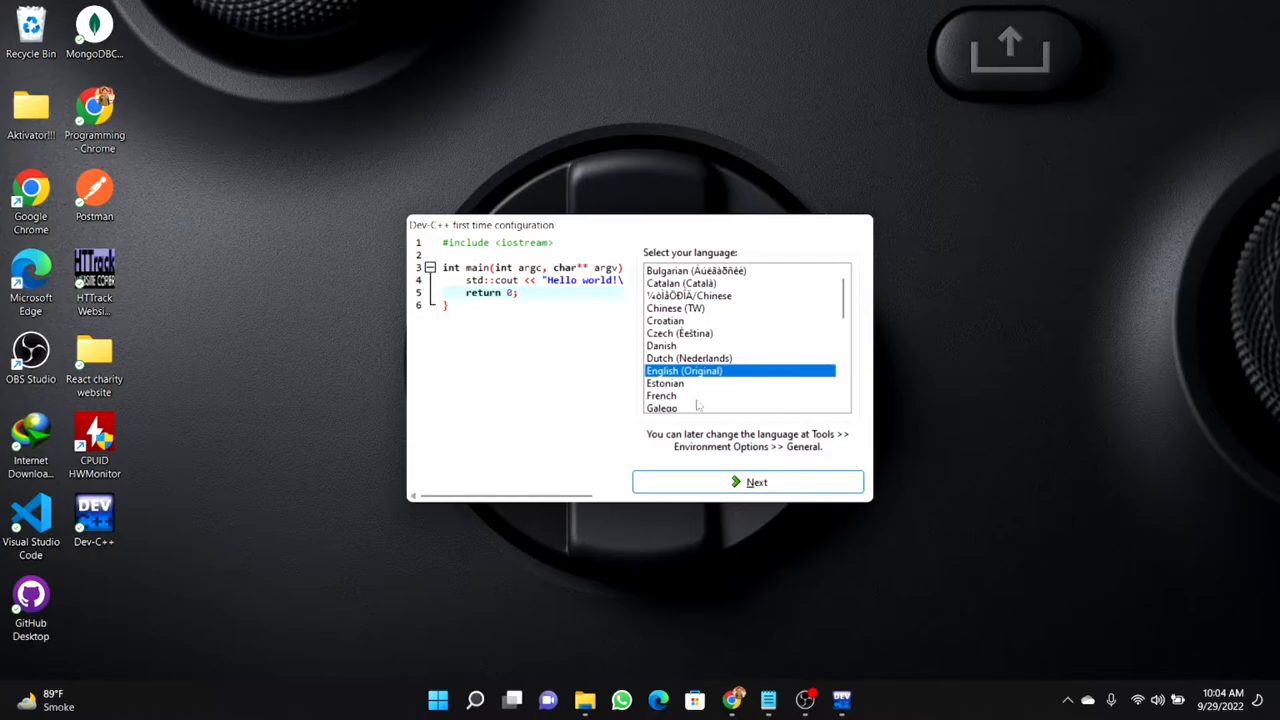
left_click(738, 488)
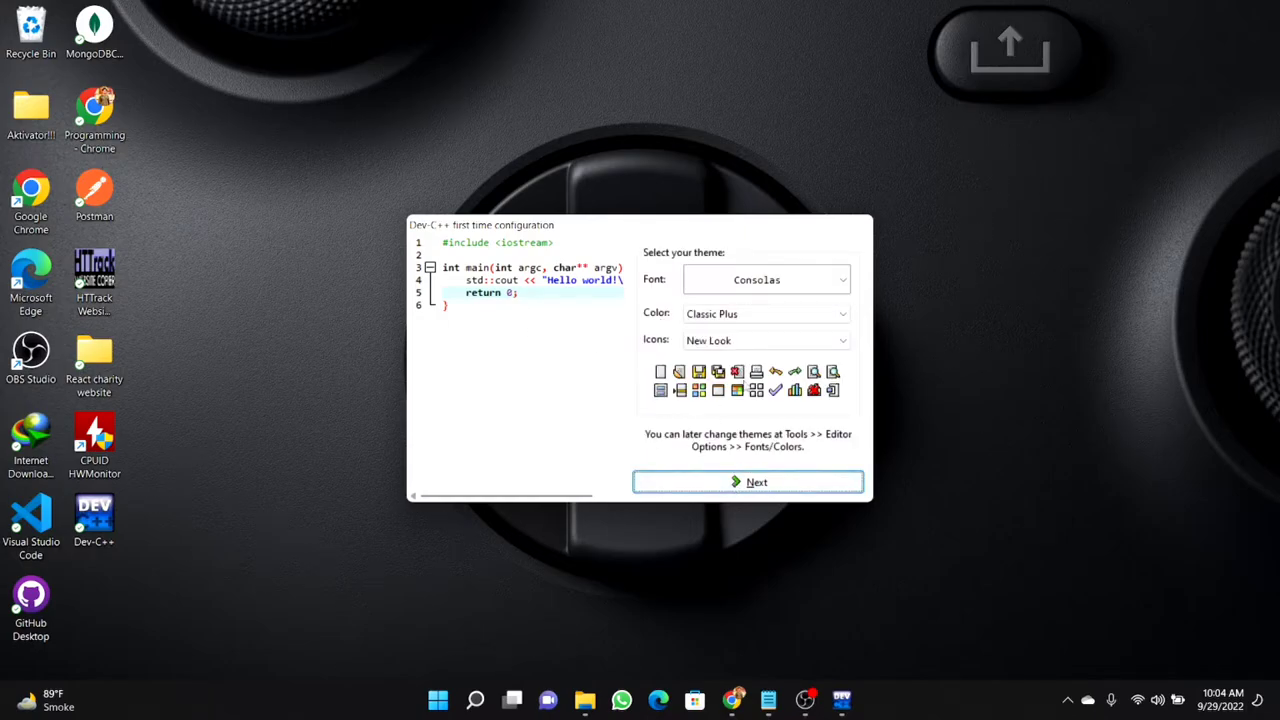
left_click(828, 340)
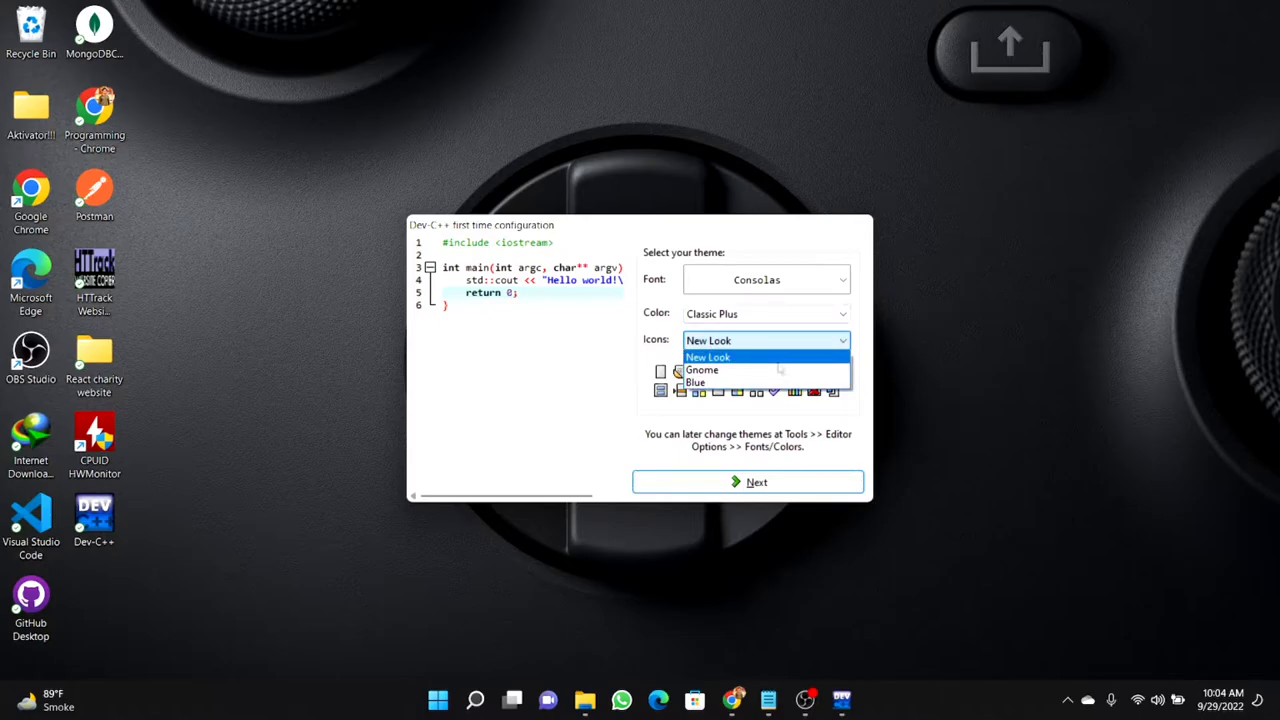
left_click(778, 366)
left_click(789, 342)
left_click(780, 355)
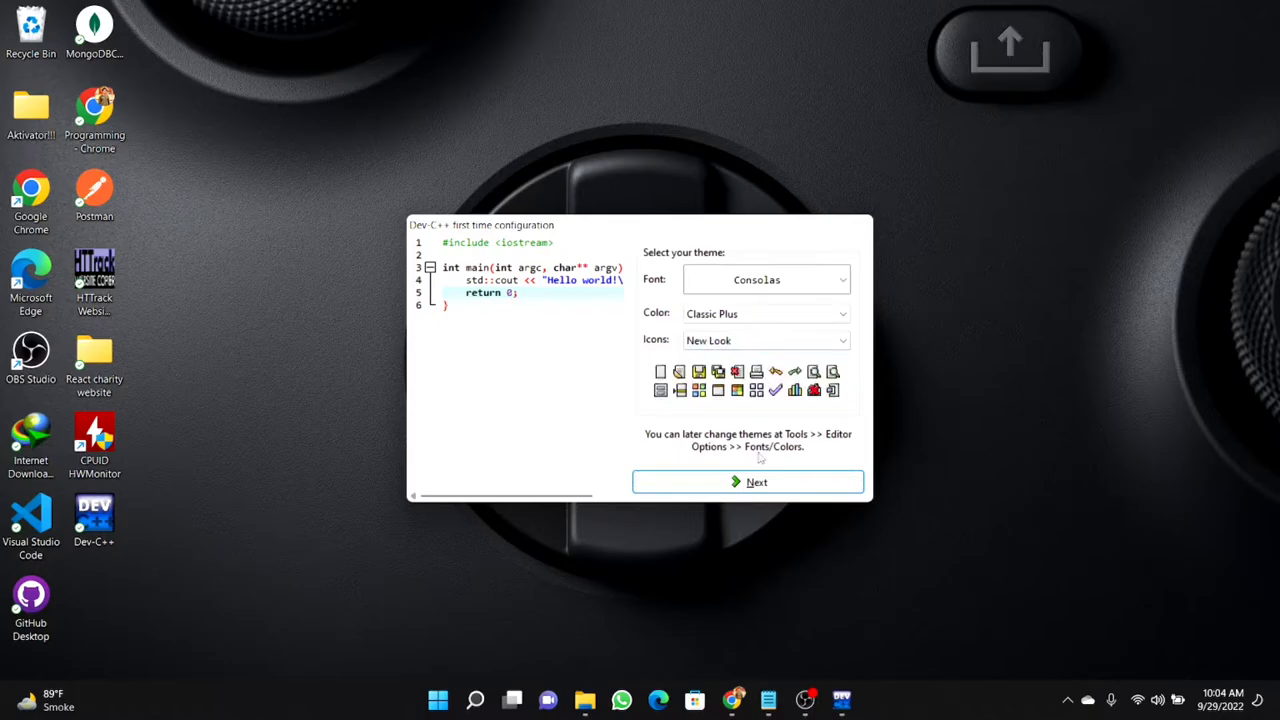
left_click(755, 483)
left_click(755, 483)
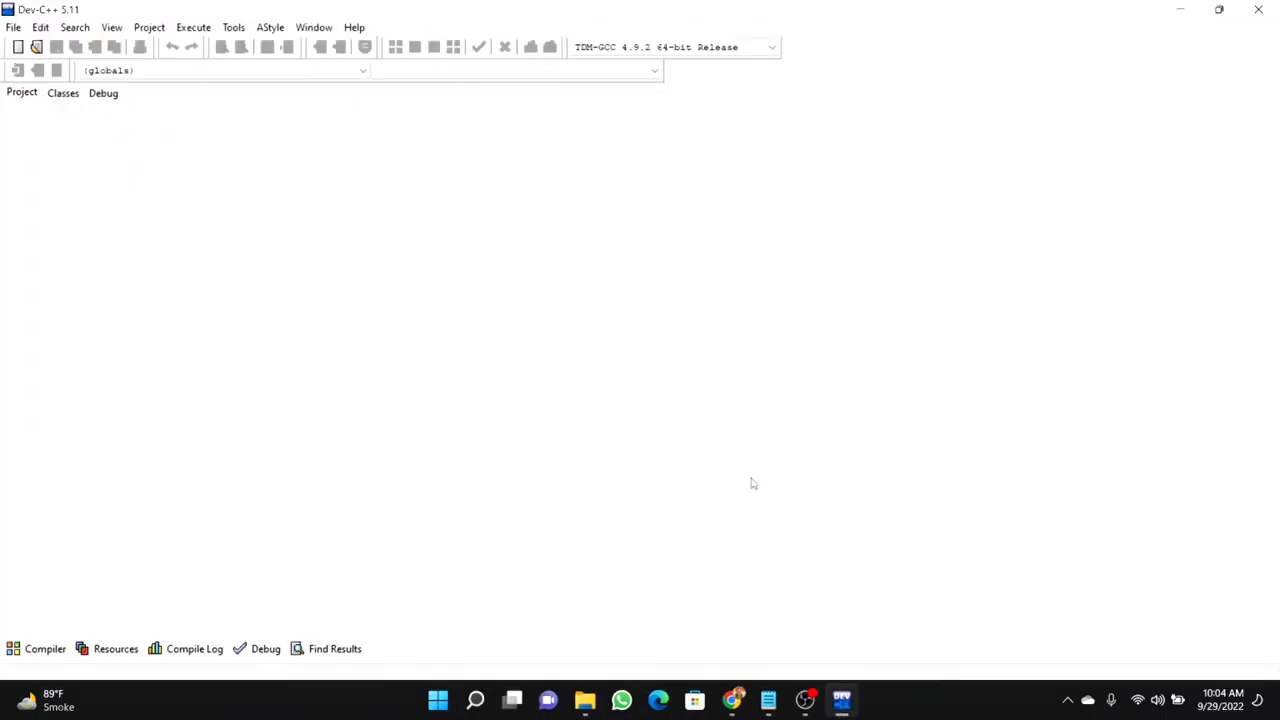
- Create a new blank source file in Dev-C++ and minimize the window
left_click(18, 47)
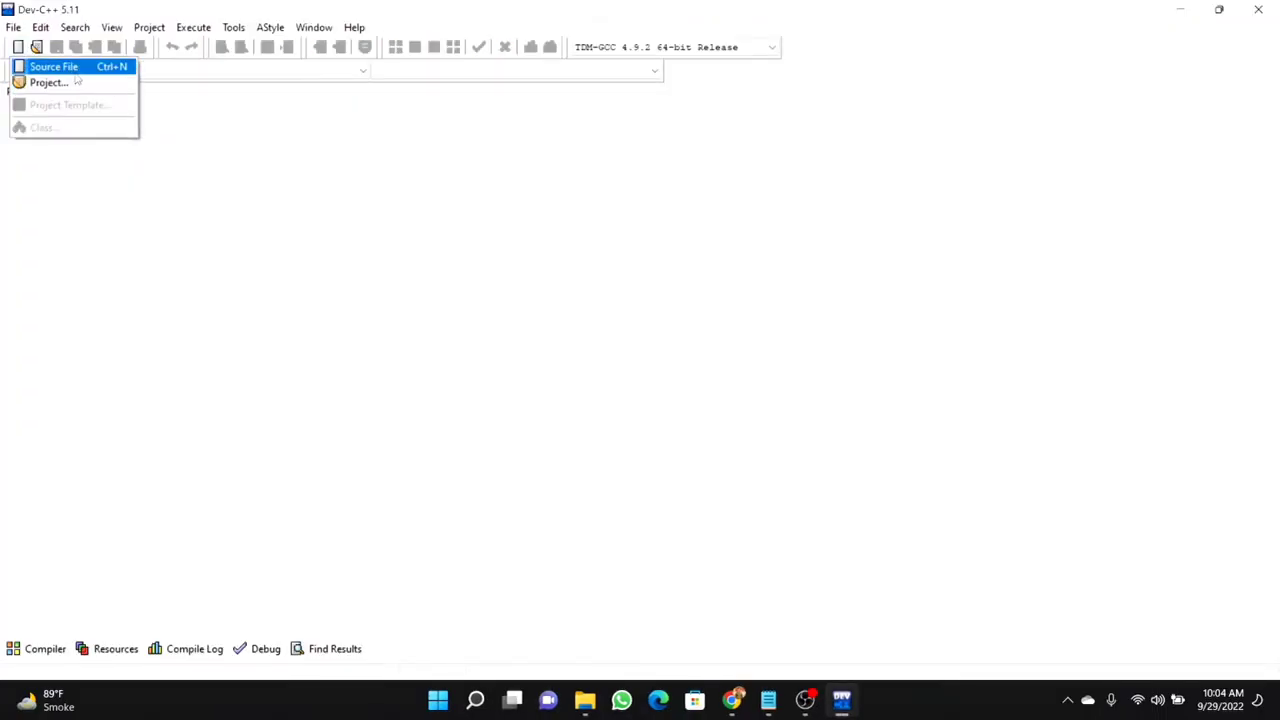
left_click(51, 66)
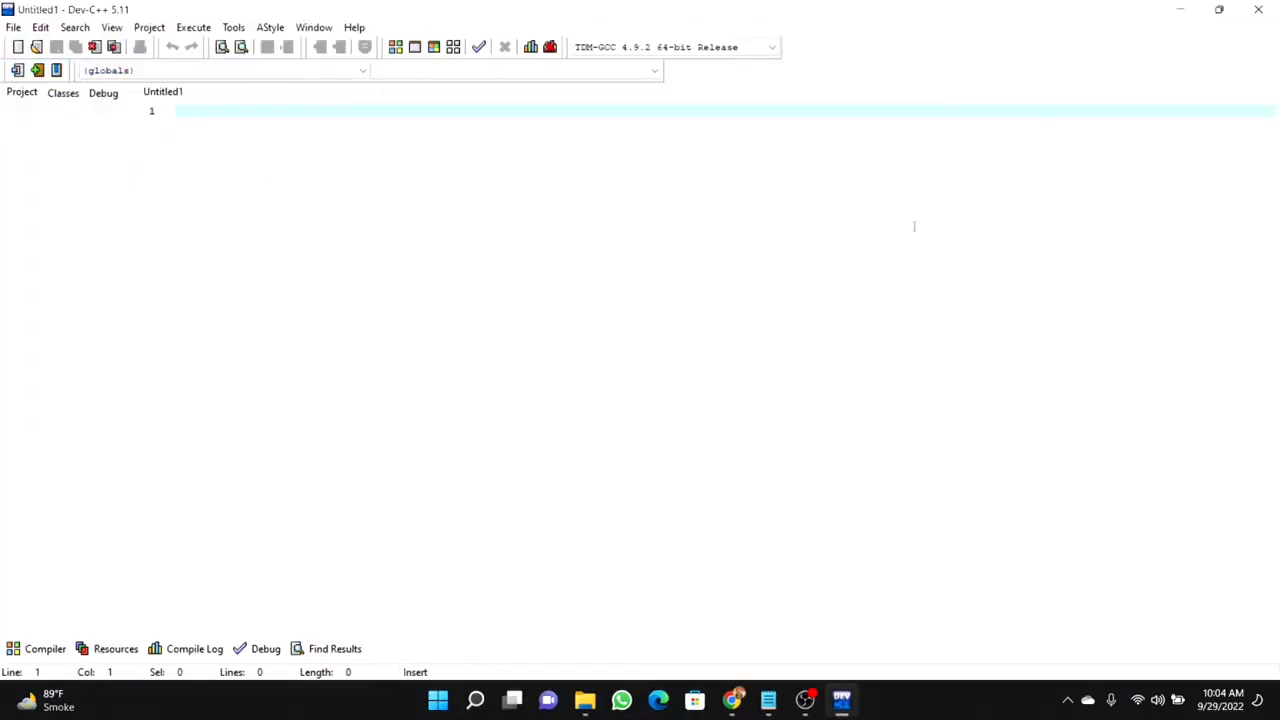
left_click(1188, 8)
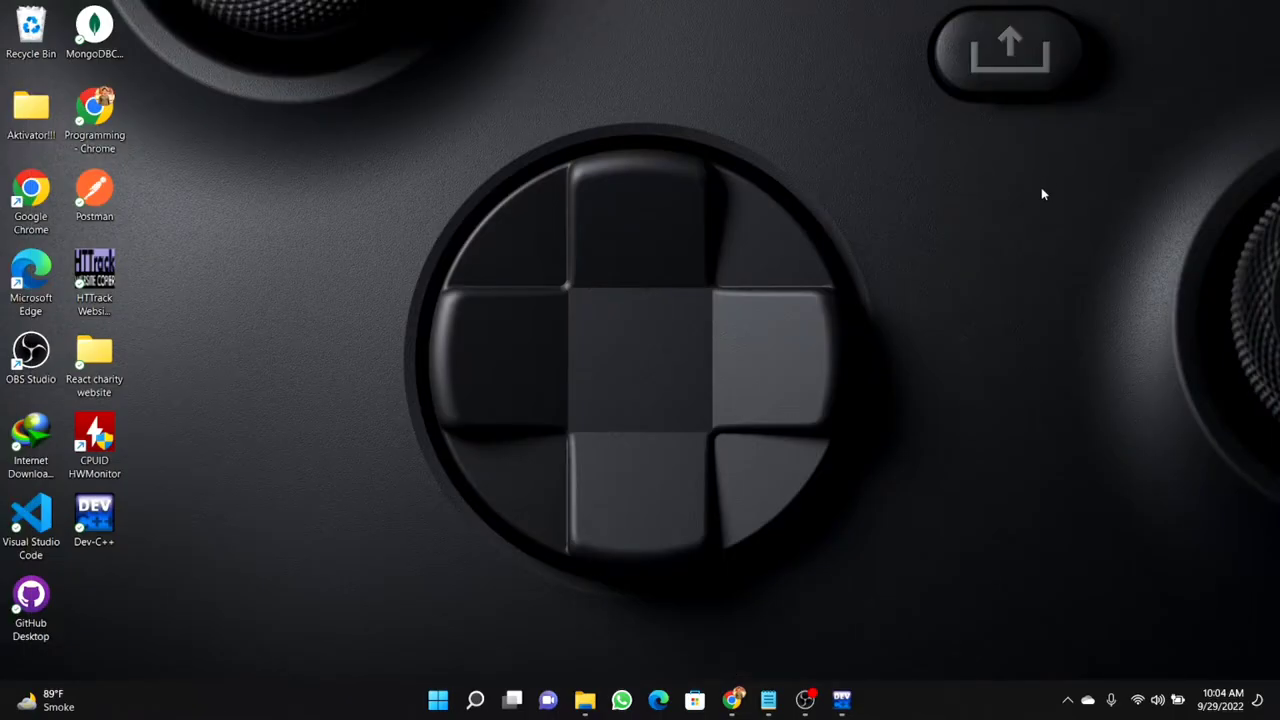
- Run the flex-2.5.4a-1 installer from the Programs download folder and accept its license agreement
mouse_move(585, 700)
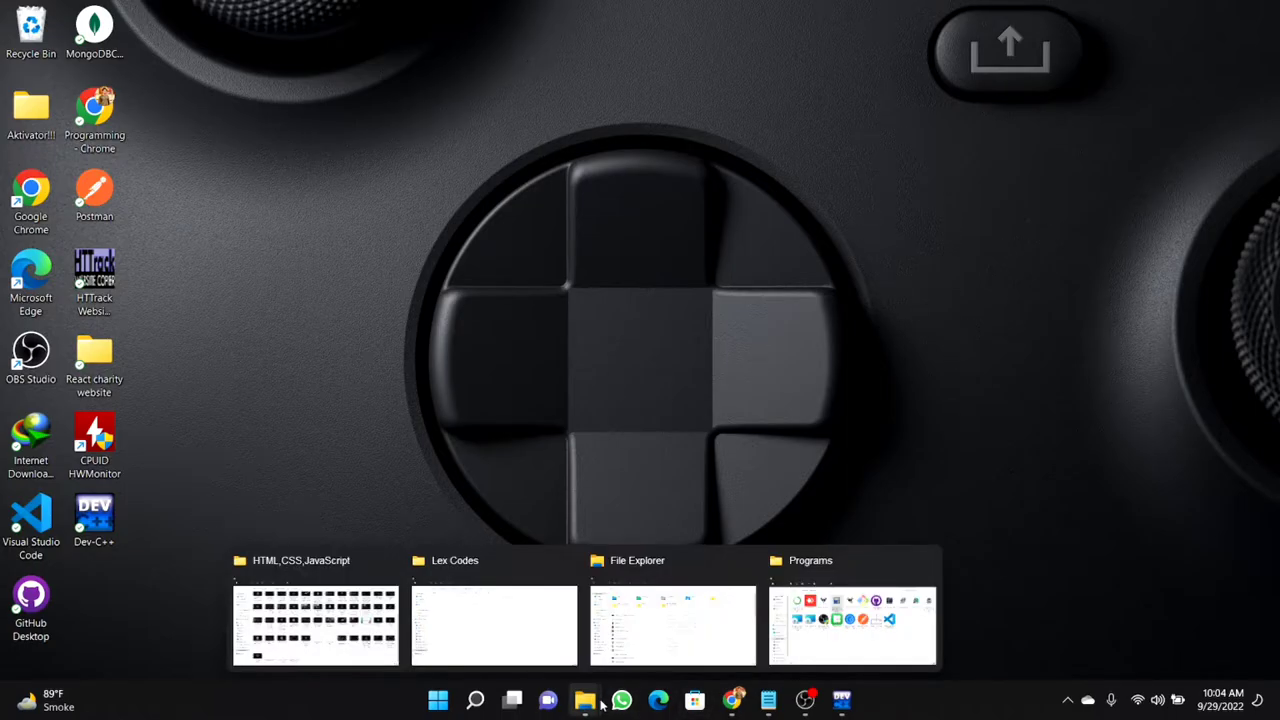
left_click(810, 610)
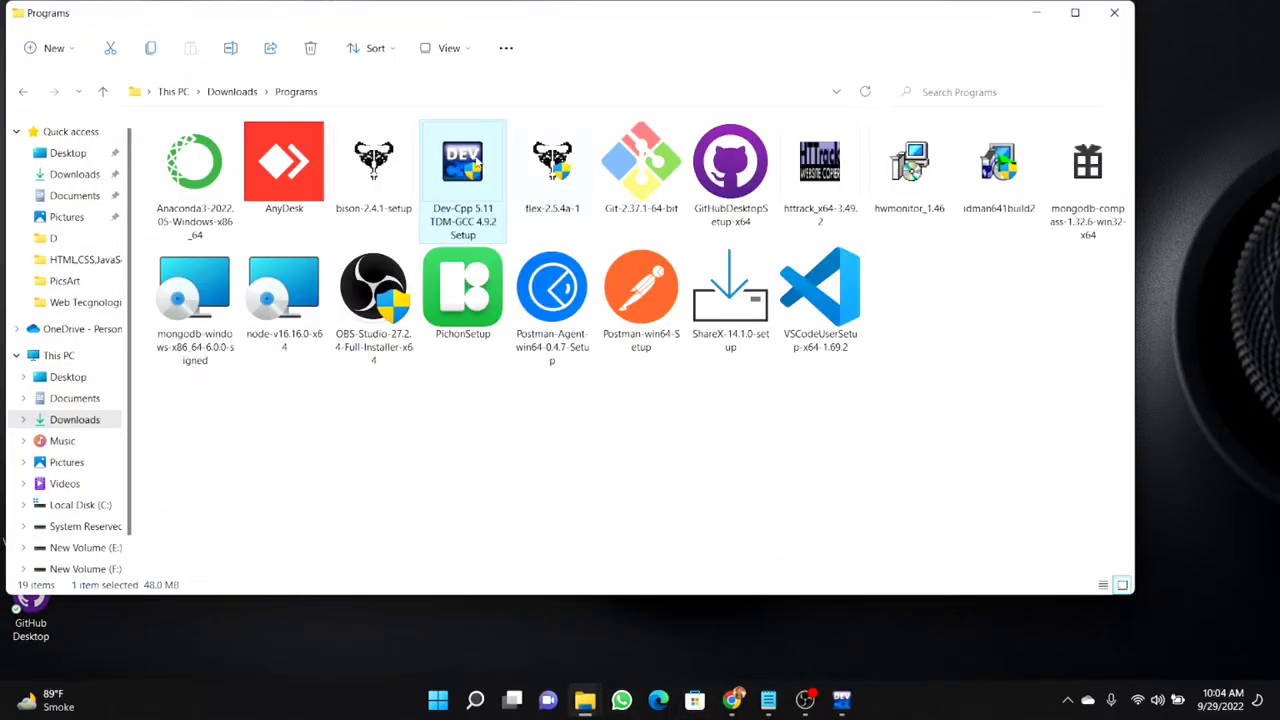
left_click(553, 140)
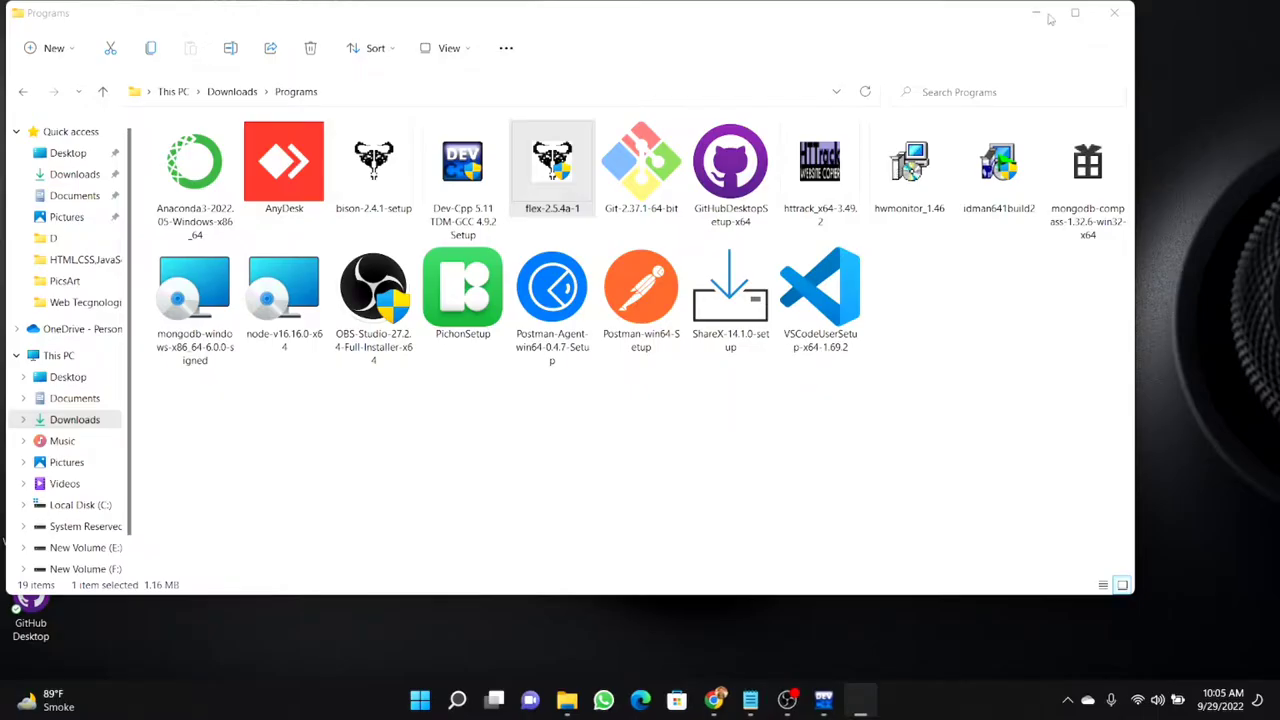
left_click(727, 484)
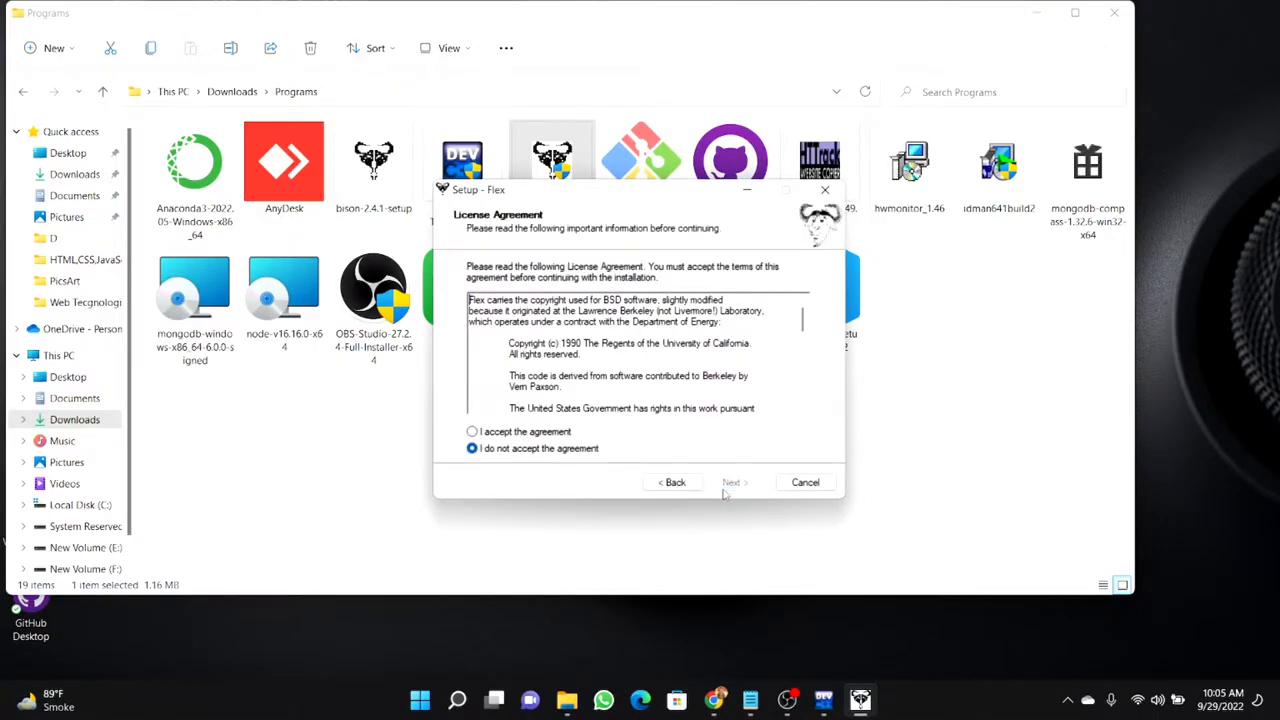
left_click(472, 431)
left_click(731, 482)
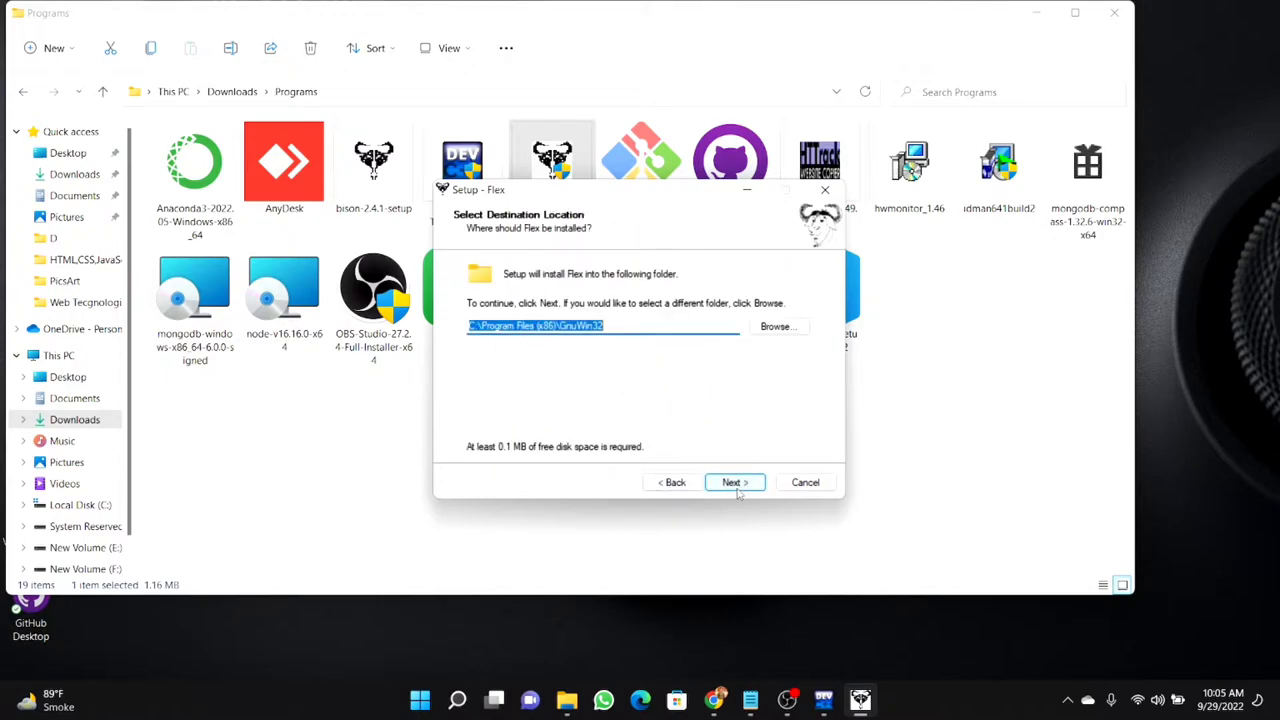
- Set the Flex destination folder to C:\GnuWin32 and keep the full installation with all components
left_click(557, 326)
key("BackSpace")
key("BackSpace")
key("BackSpace")
key("BackSpace")
key("BackSpace")
key("BackSpace")
key("BackSpace")
key("BackSpace")
key("BackSpace")
key("BackSpace")
key("BackSpace")
key("BackSpace")
key("BackSpace")
key("BackSpace")
key("BackSpace")
key("BackSpace")
key("BackSpace")
key("BackSpace")
key("BackSpace")
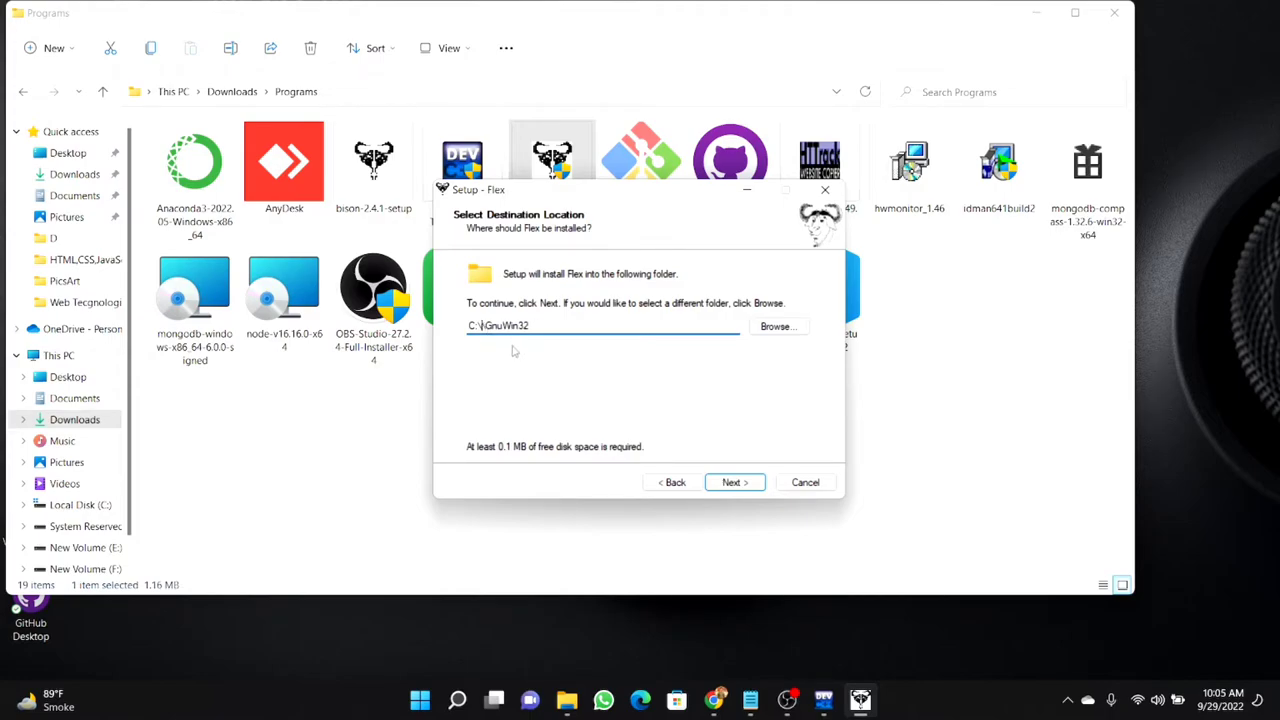
key("BackSpace")
left_click_drag(557, 328, 470, 328)
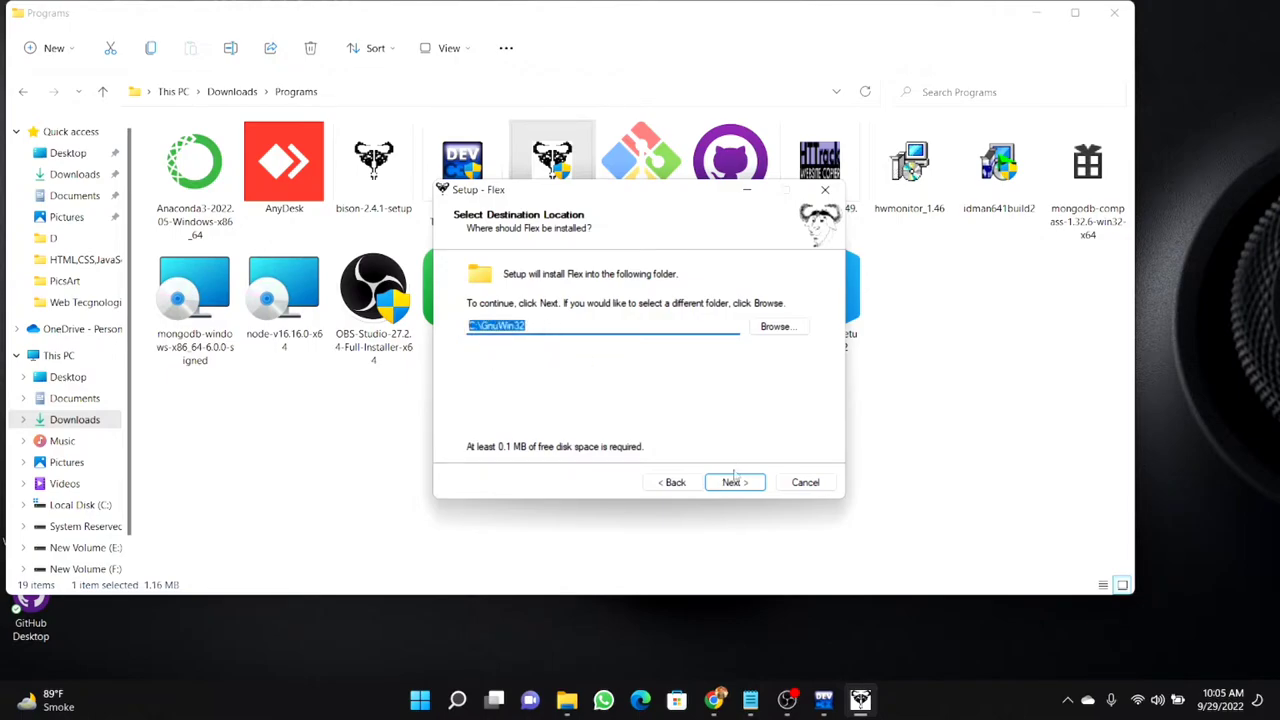
left_click(521, 327)
left_click(738, 484)
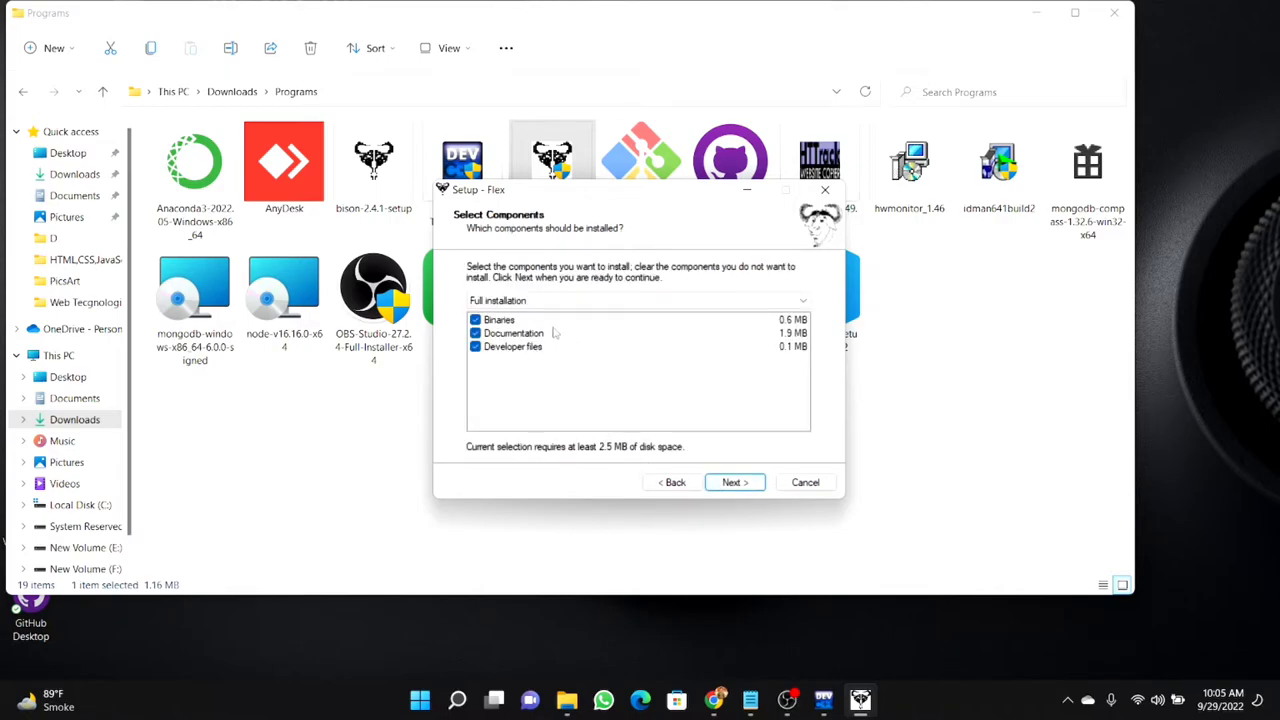
left_click(735, 482)
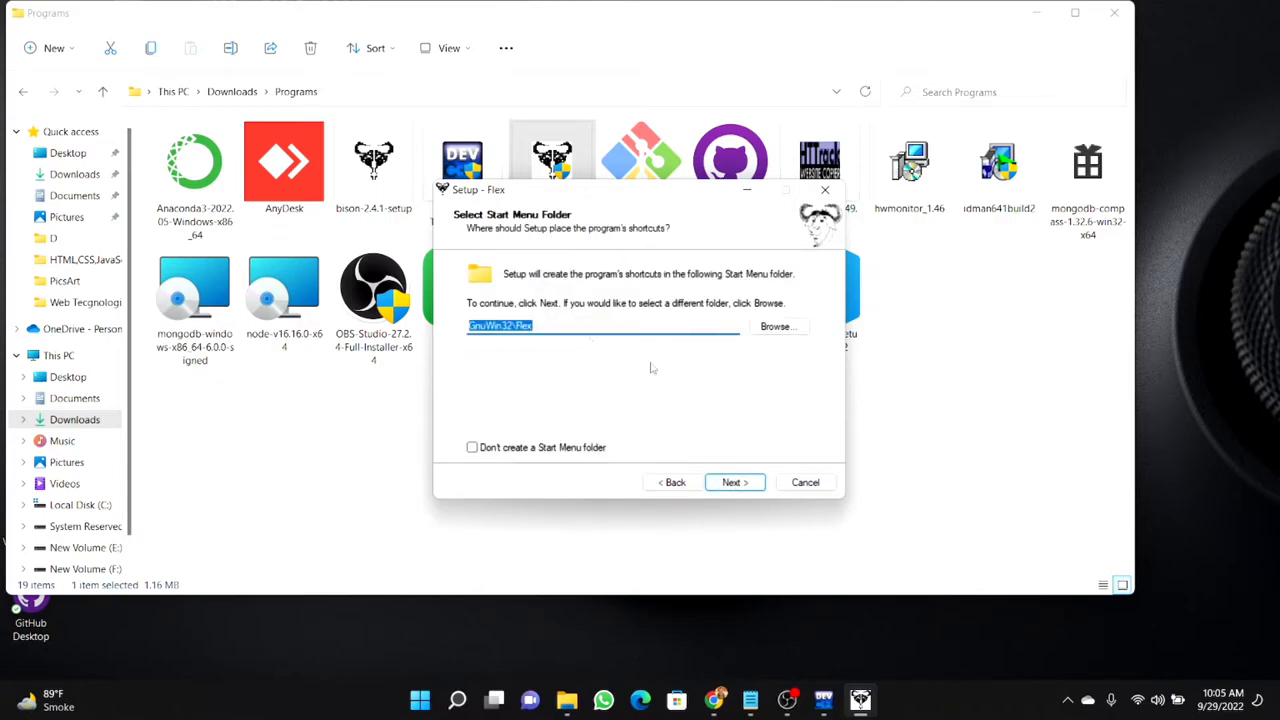
- Install Flex with the GnuWin32\Flex Start Menu folder and document shortcuts, without downloading sources, and finish the setup
left_click(750, 485)
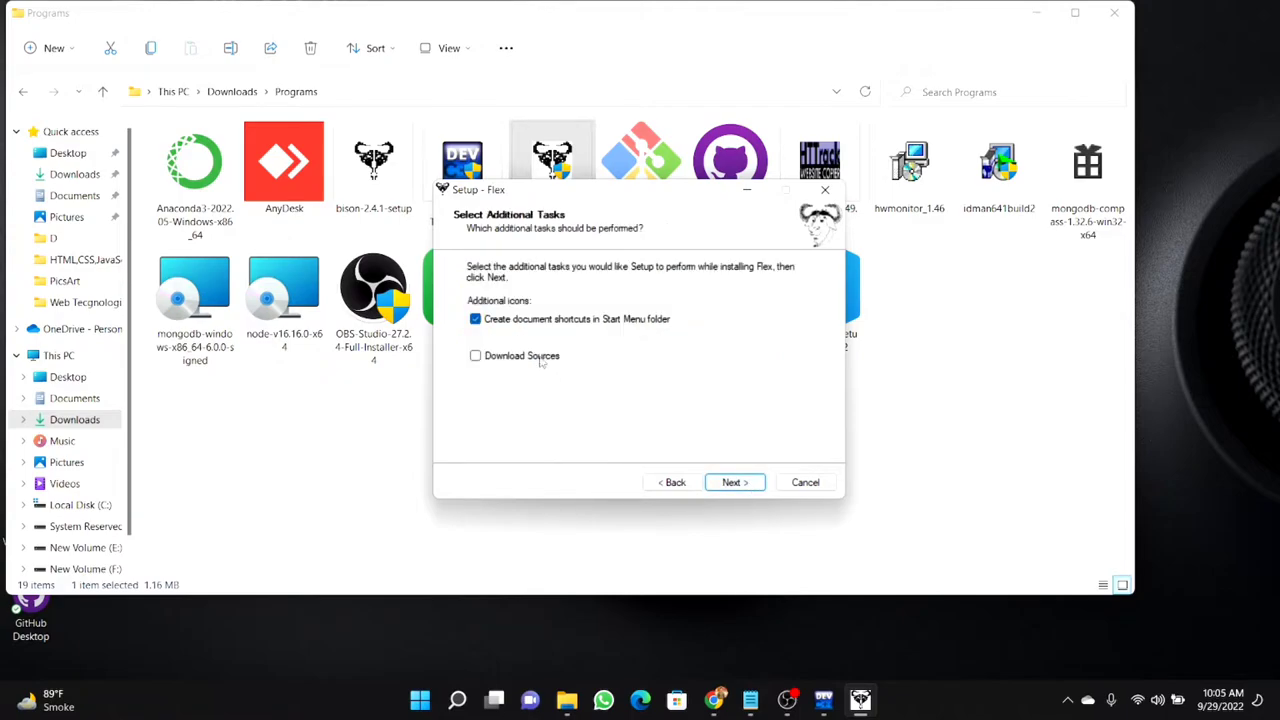
left_click(758, 480)
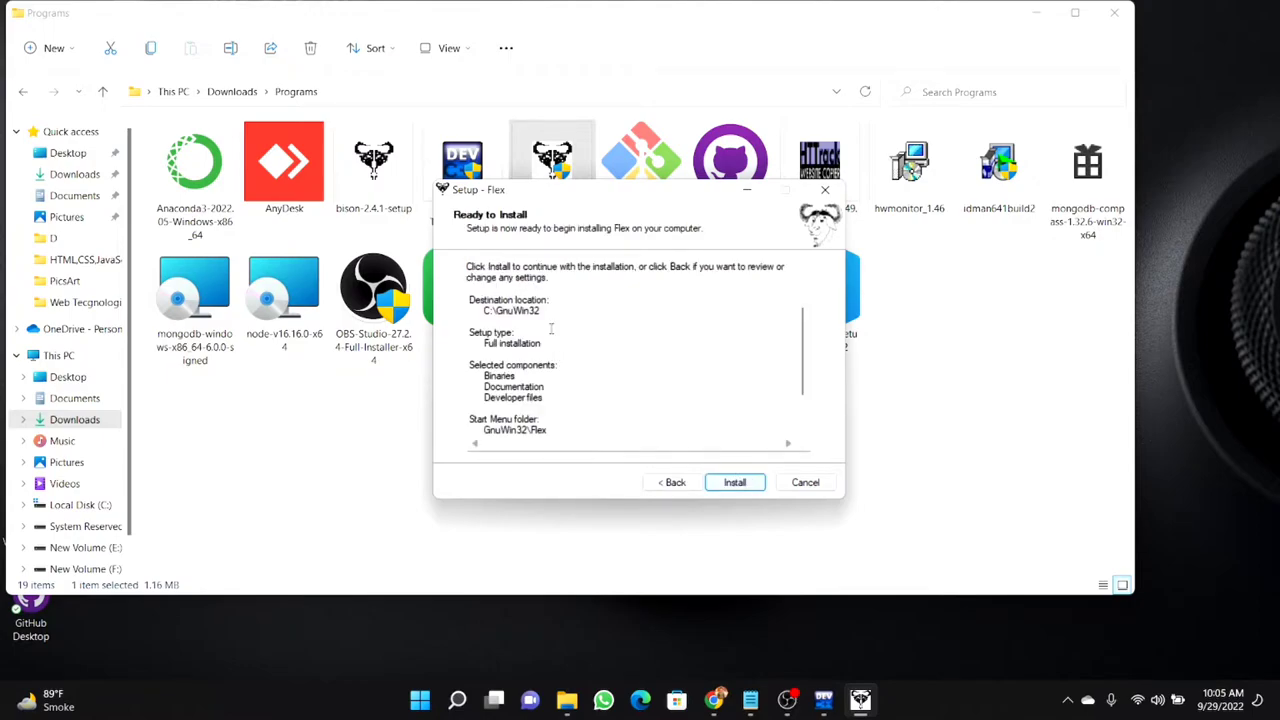
left_click(740, 483)
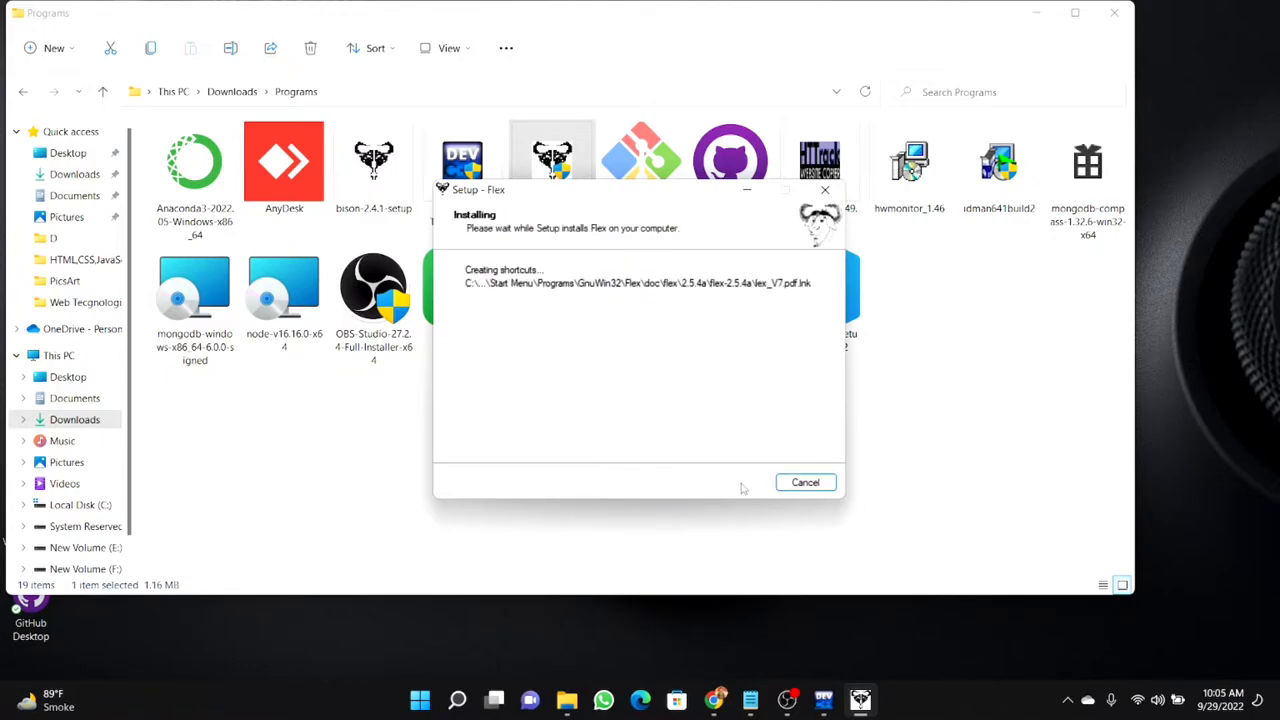
left_click(736, 483)
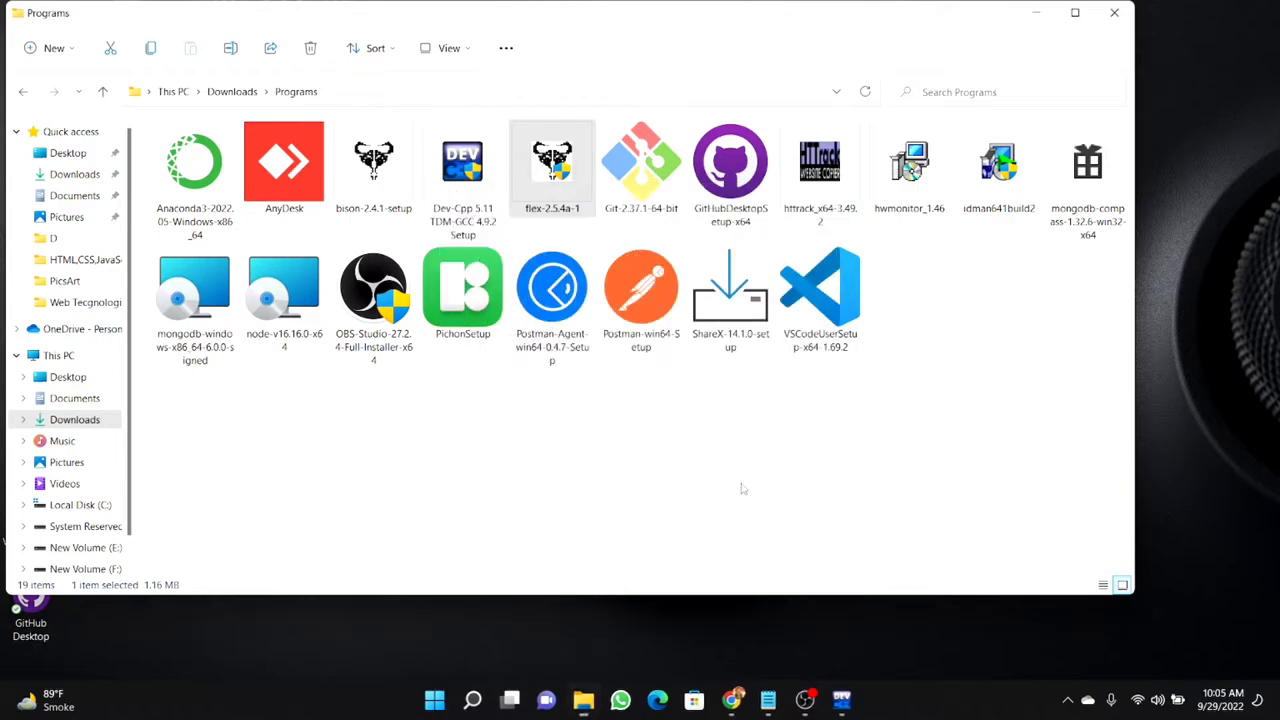
- Run the bison-2.4.1-setup installer from the Programs download folder and accept its license agreement
left_click(380, 158)
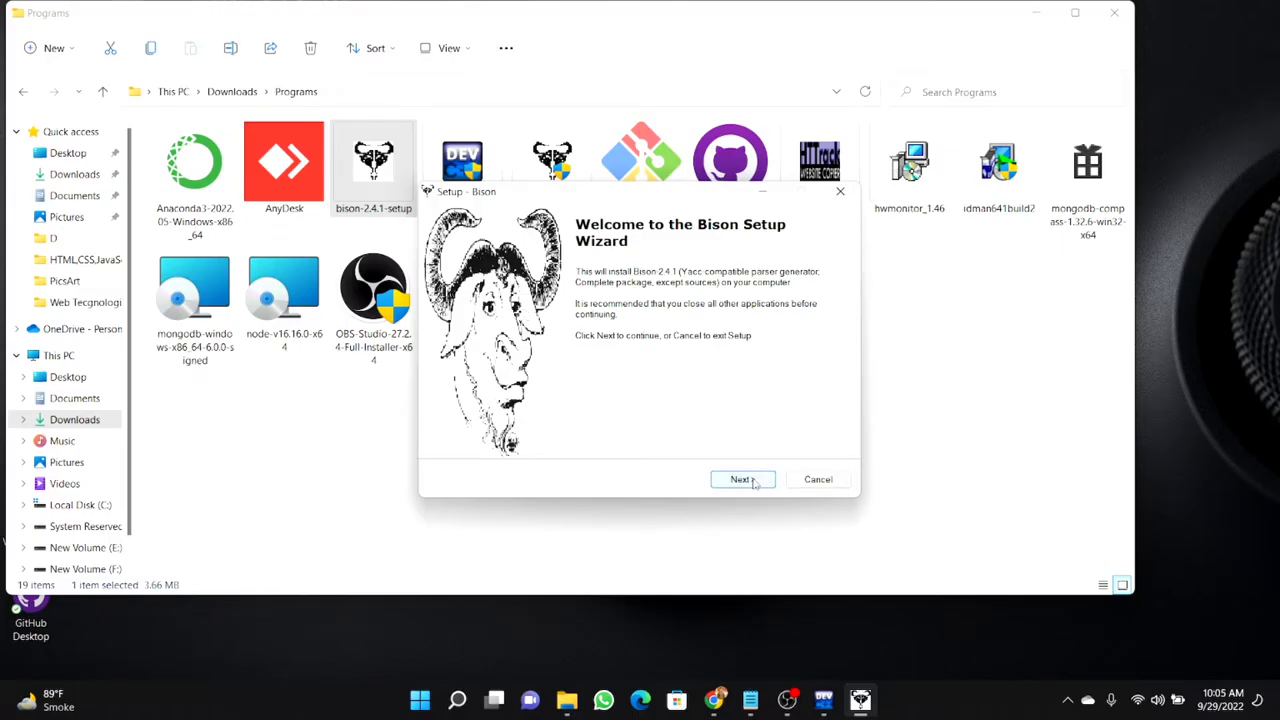
left_click(742, 480)
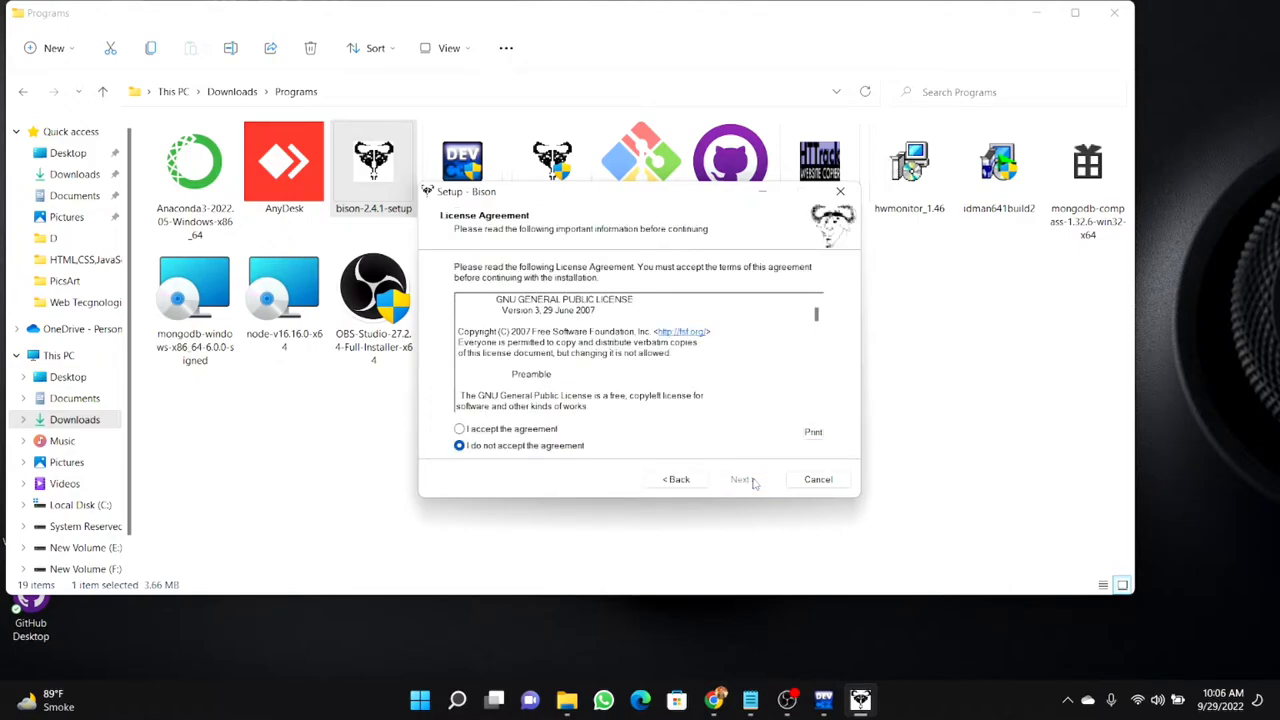
left_click(545, 429)
left_click(741, 479)
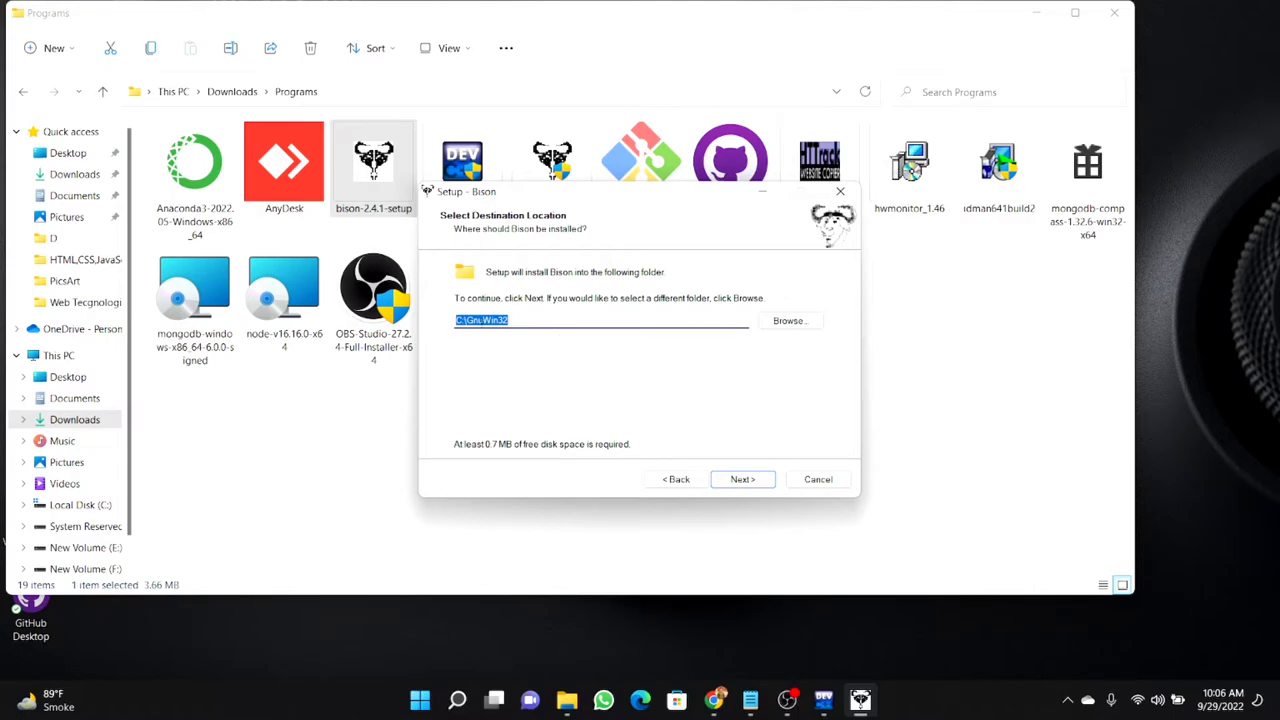
- Install Bison to C:\GnuWin32 as a full installation with document shortcuts in the Start Menu folder, and finish the setup
left_click(760, 482)
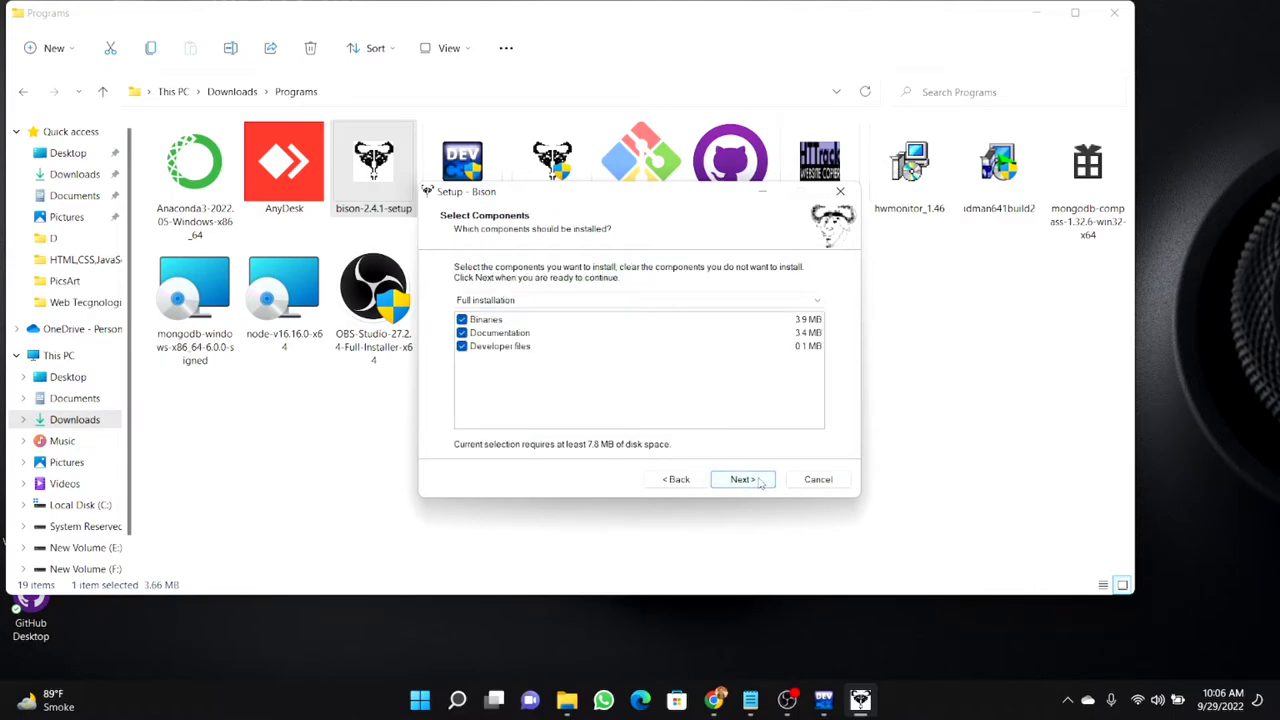
left_click(741, 479)
left_click(760, 482)
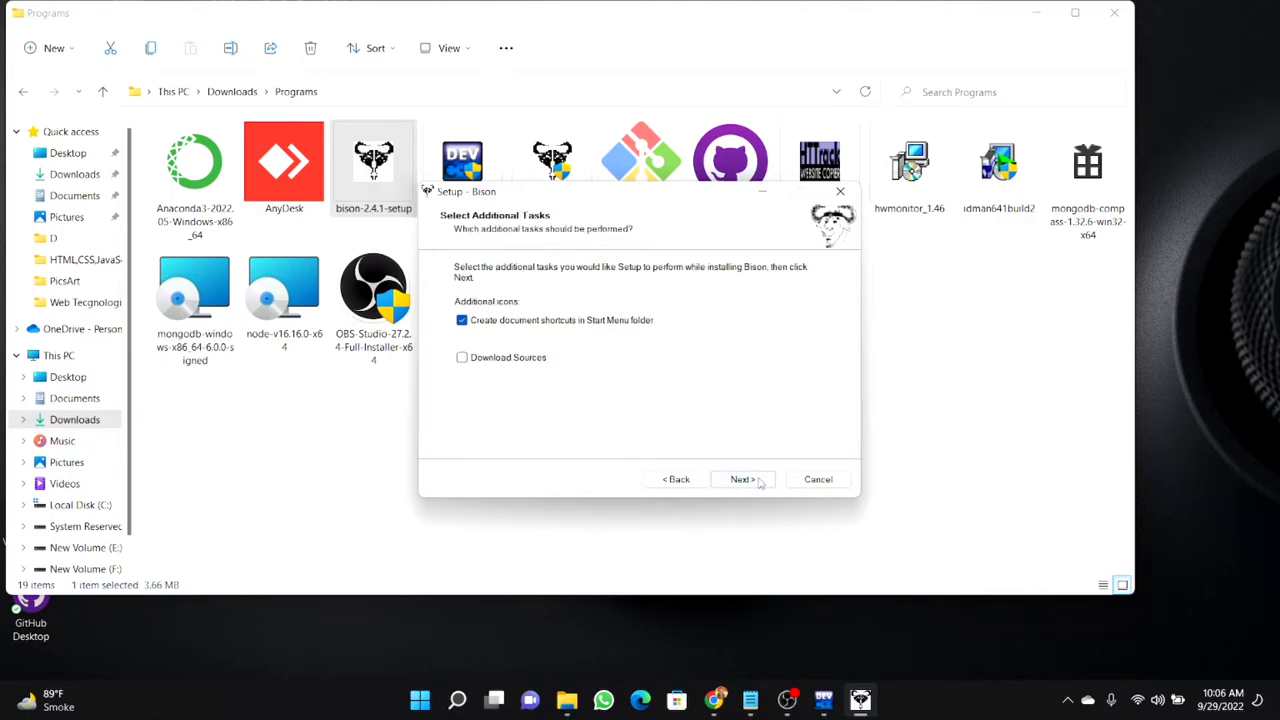
left_click(740, 479)
left_click(737, 480)
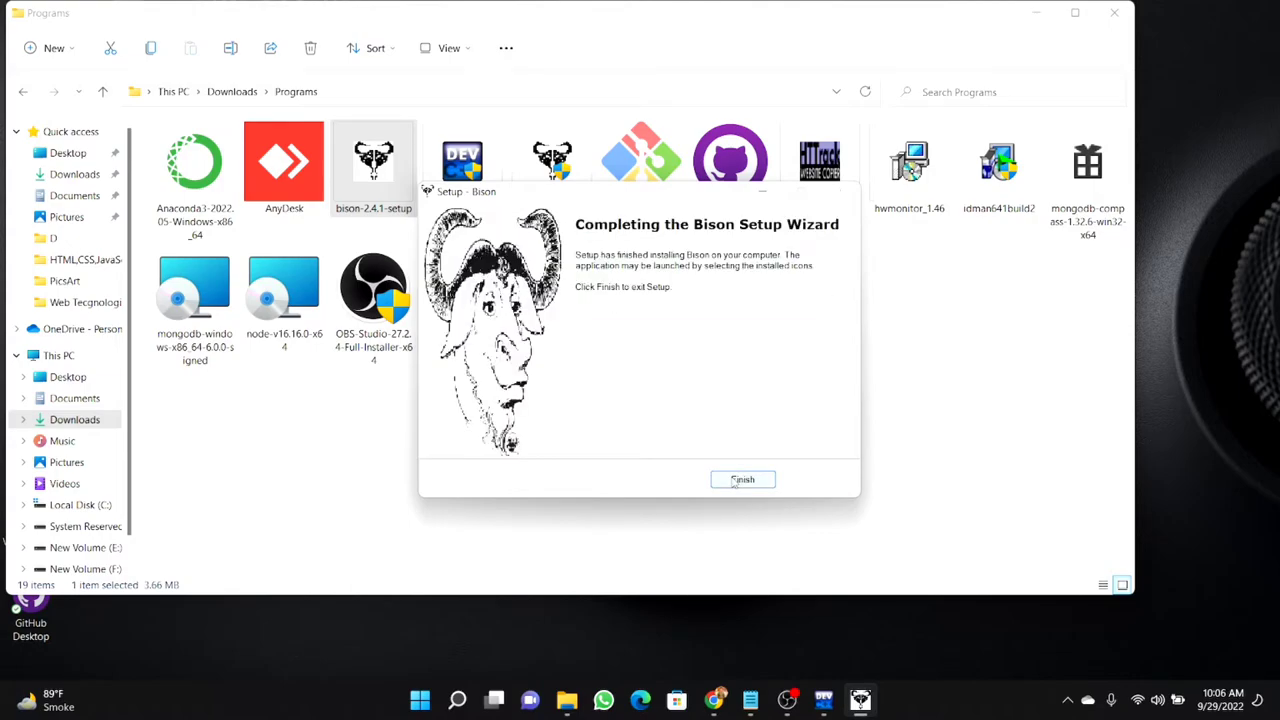
left_click(738, 482)
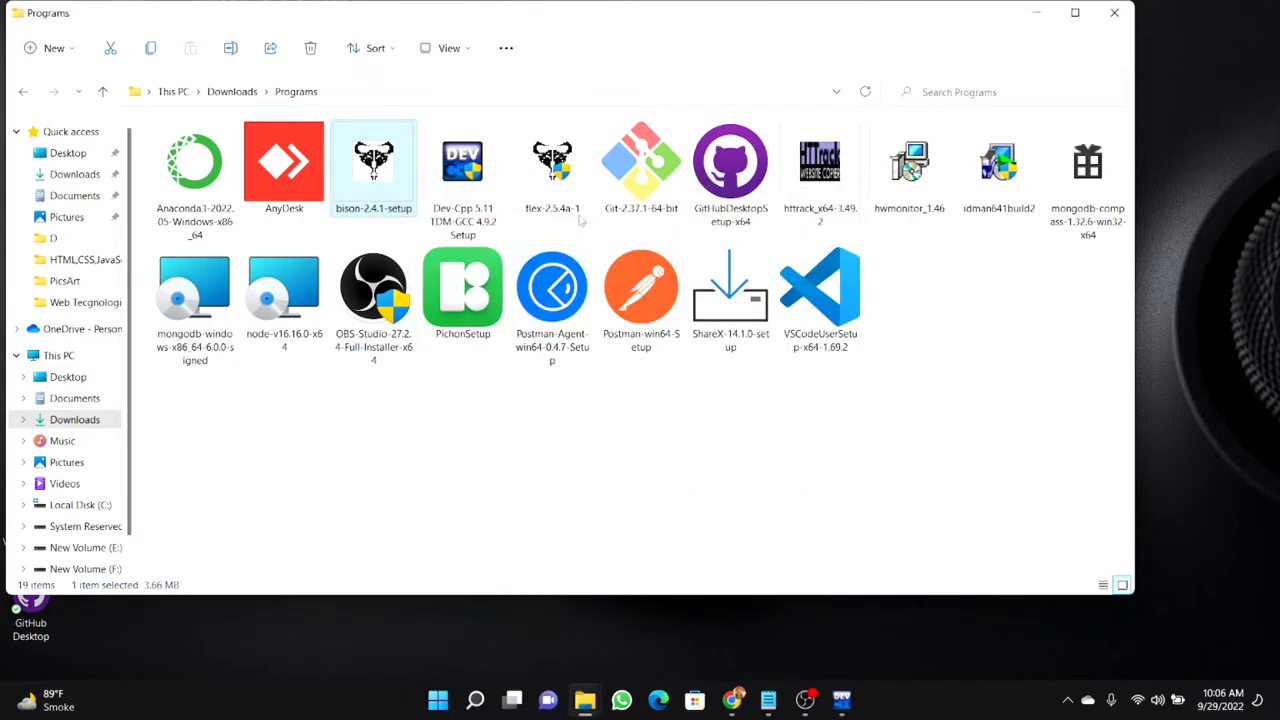
- Minimize the Programs folder and open Local Disk (C:) in the other File Explorer window
left_click(1039, 19)
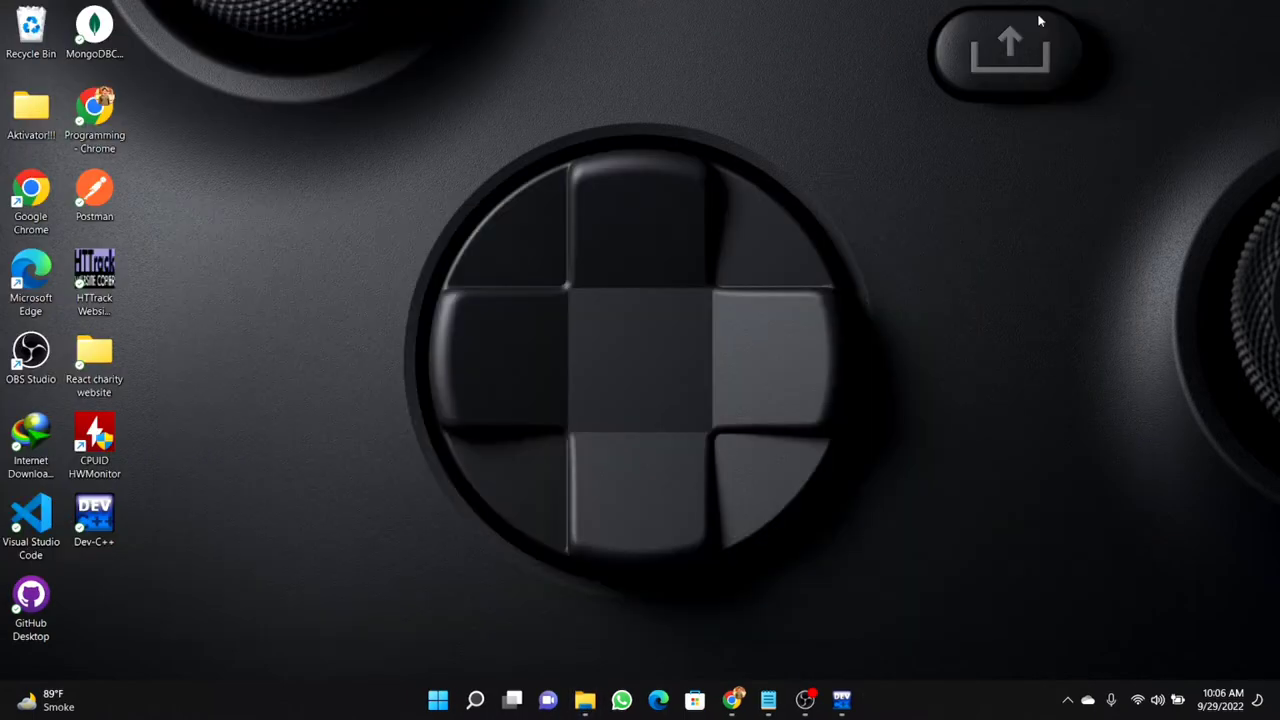
mouse_move(598, 710)
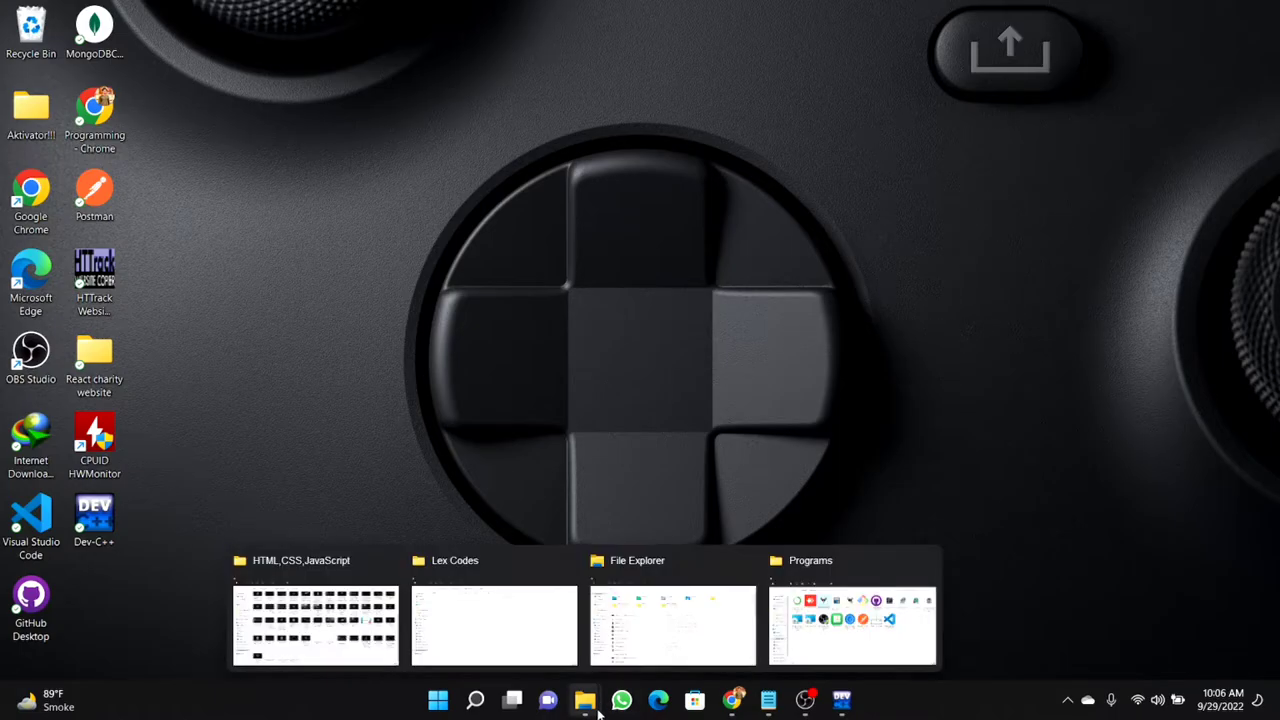
left_click(672, 622)
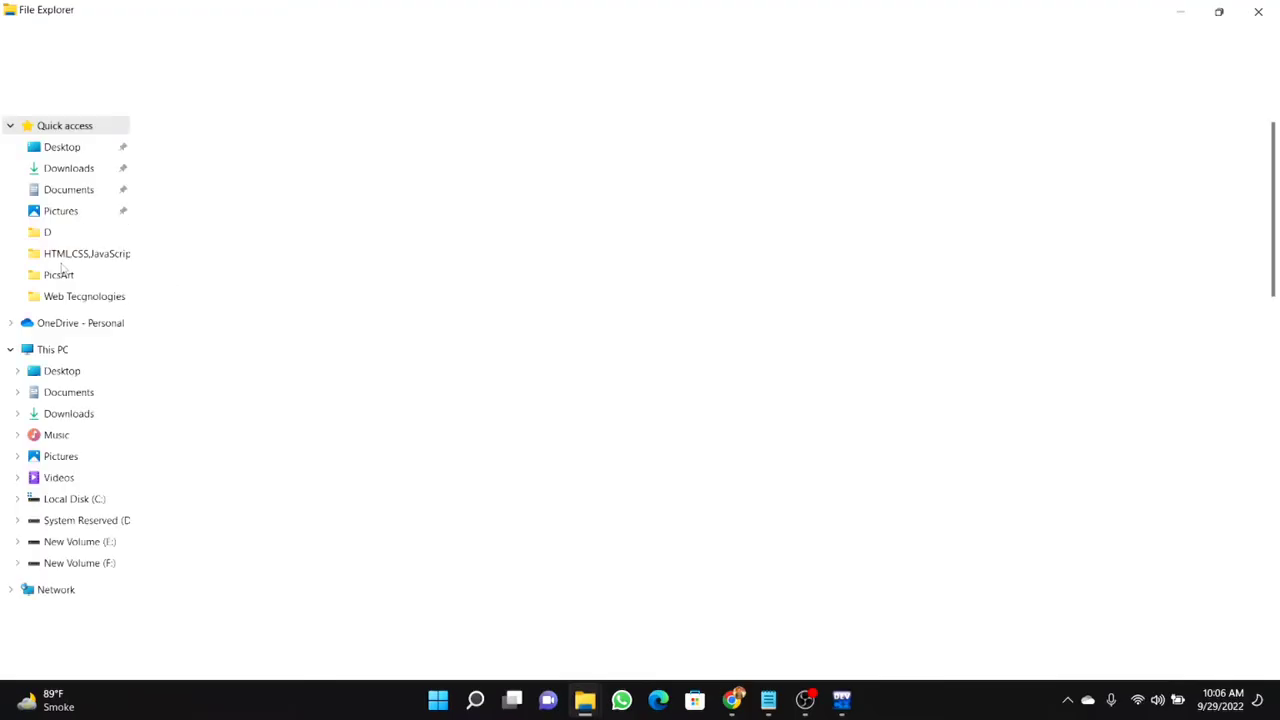
left_click(52, 349)
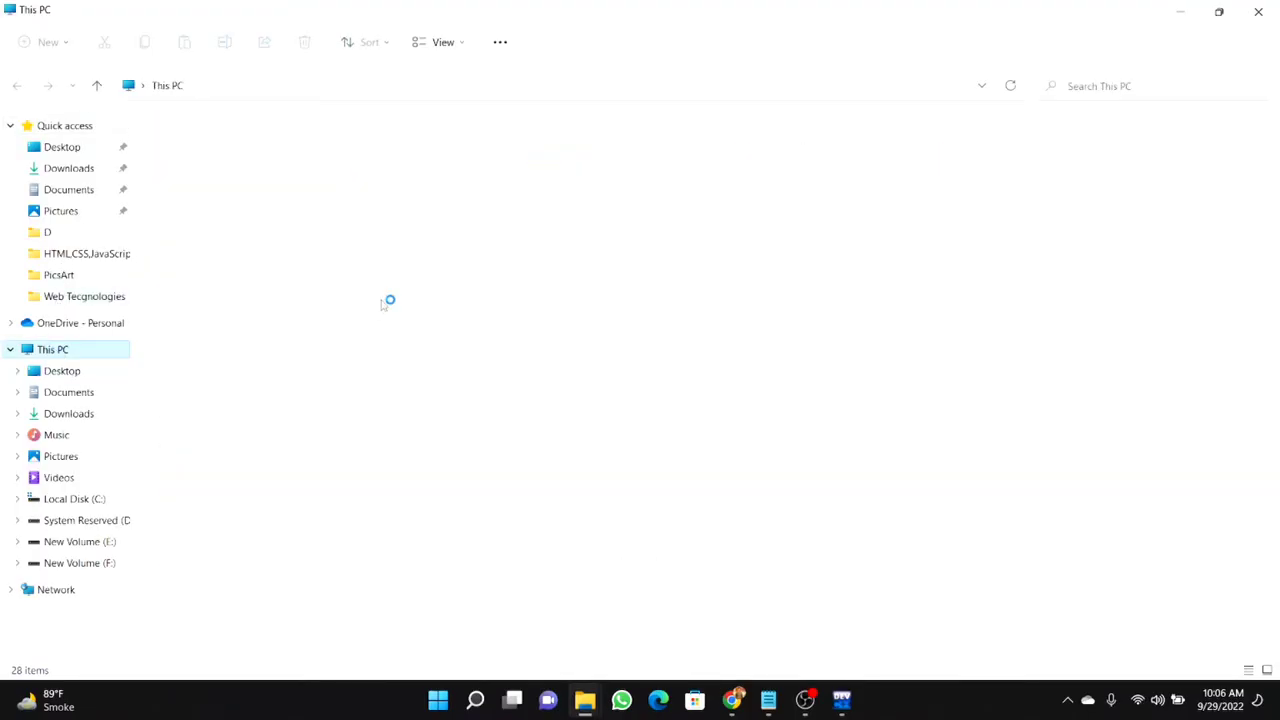
left_click(248, 284)
double_click(248, 284)
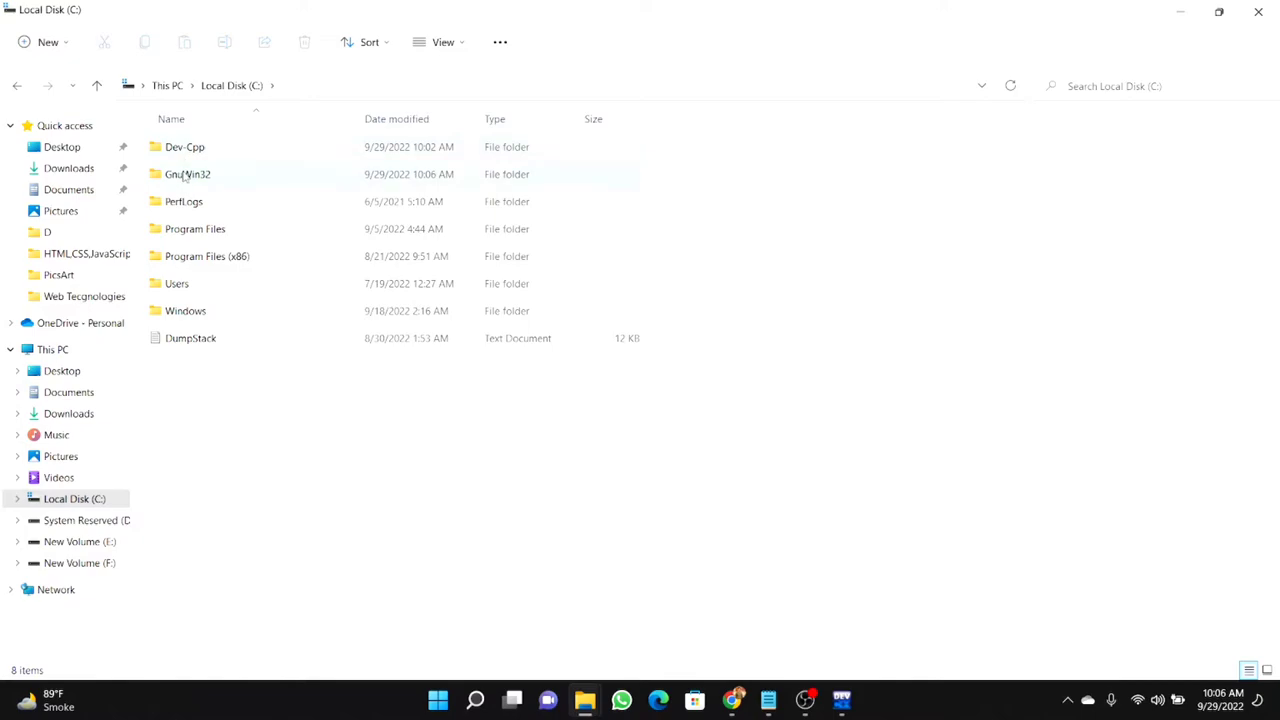
- Open the bin folder inside Dev-Cpp\MinGW64 and copy its full path
left_click(189, 150)
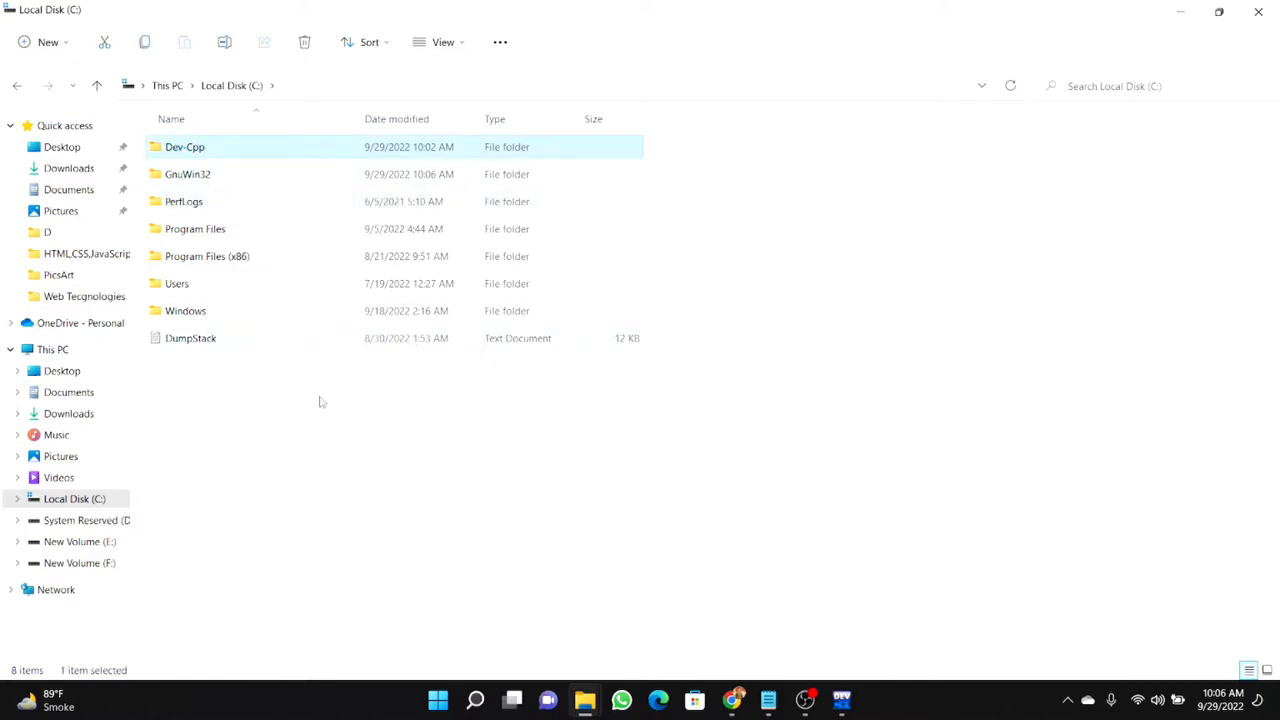
key("Return")
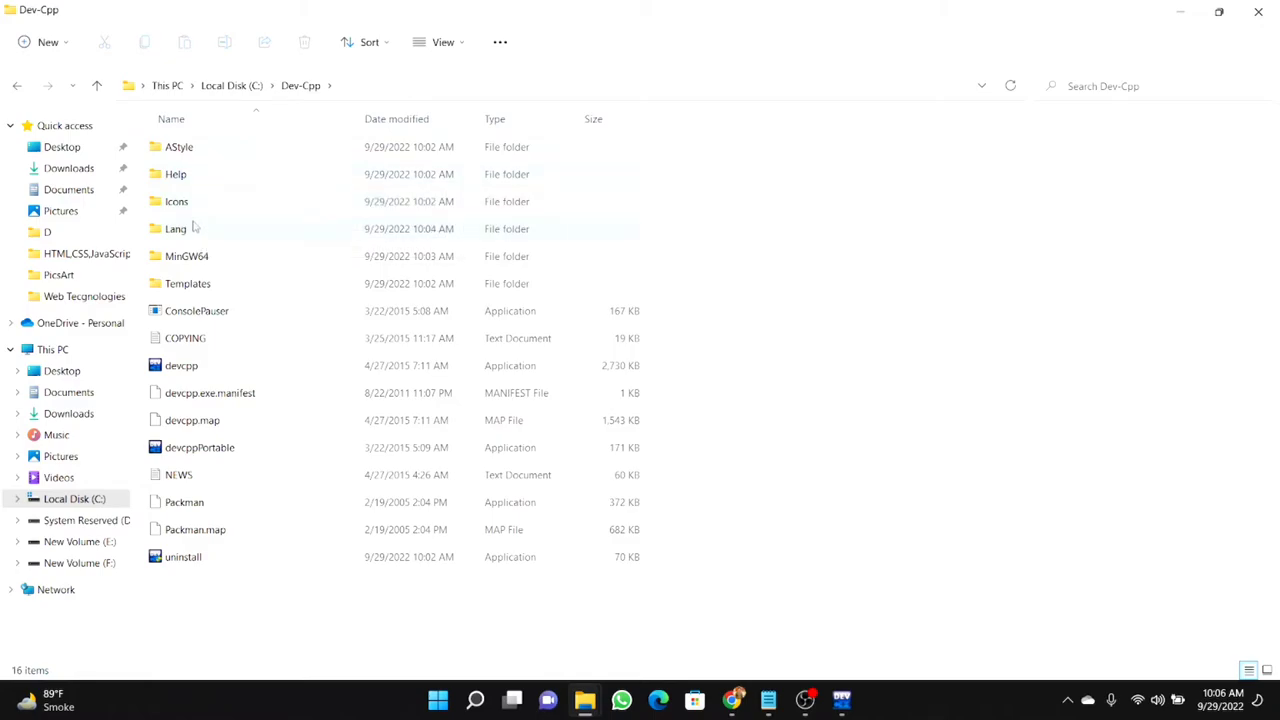
double_click(192, 258)
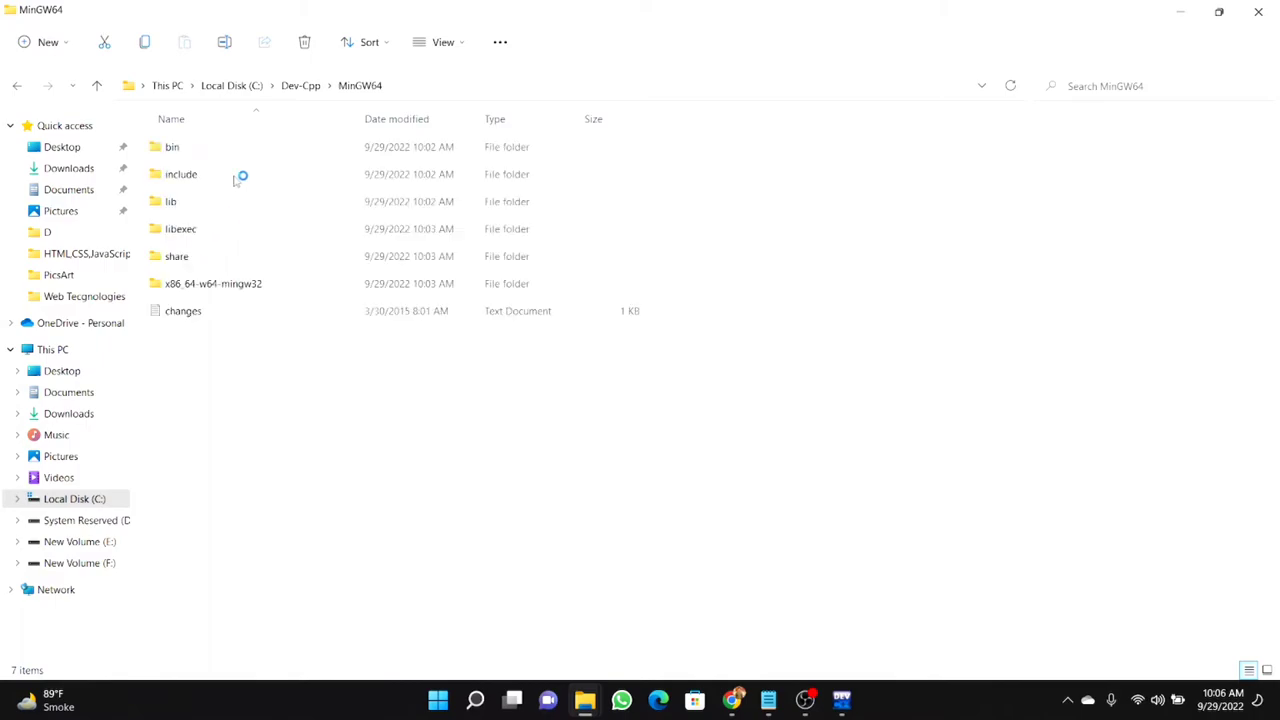
left_click(210, 153)
double_click(210, 153)
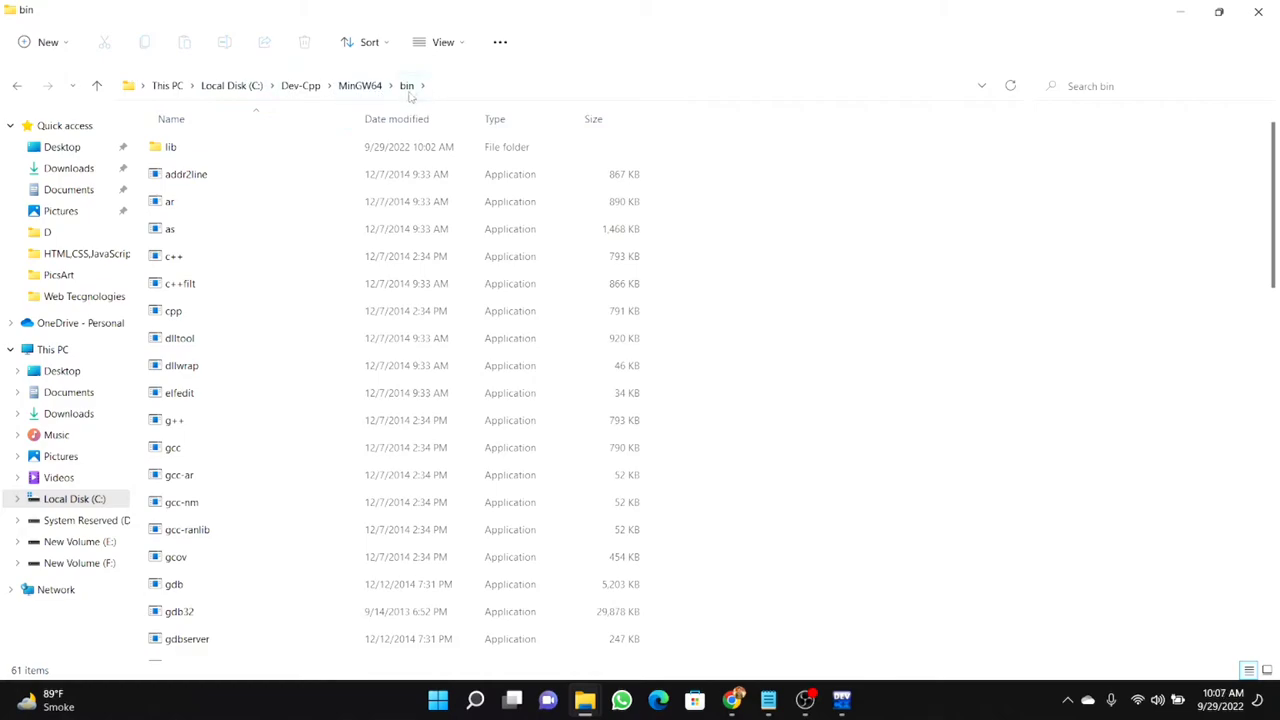
left_click(456, 88)
key("ctrl+c")
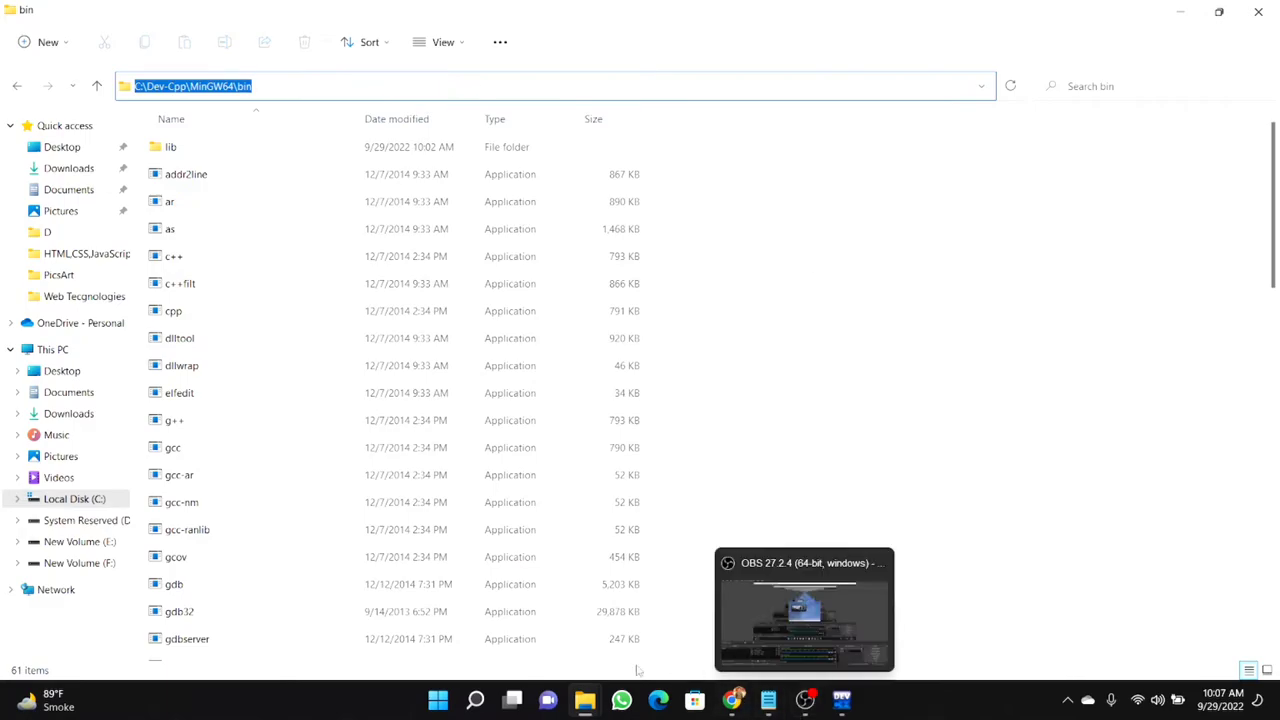
- Search Windows for "envir" and open the Environment Variables dialog from the system properties
left_click(438, 700)
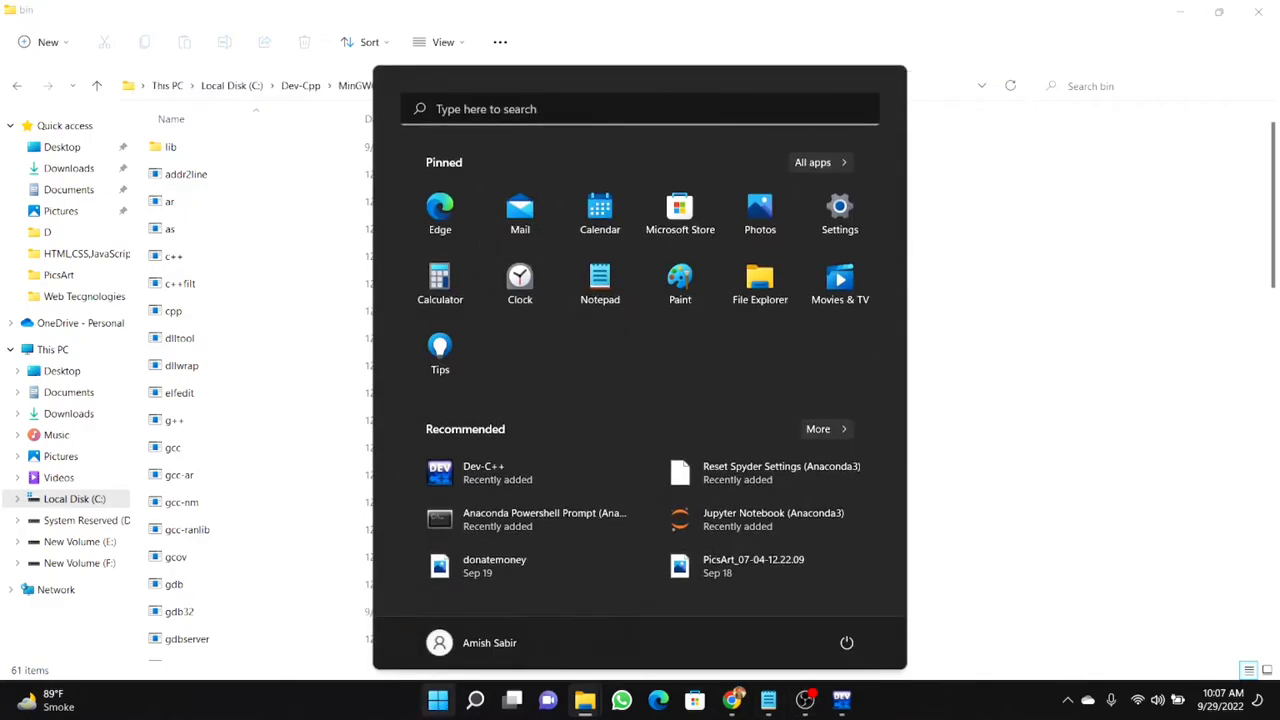
left_click(438, 700)
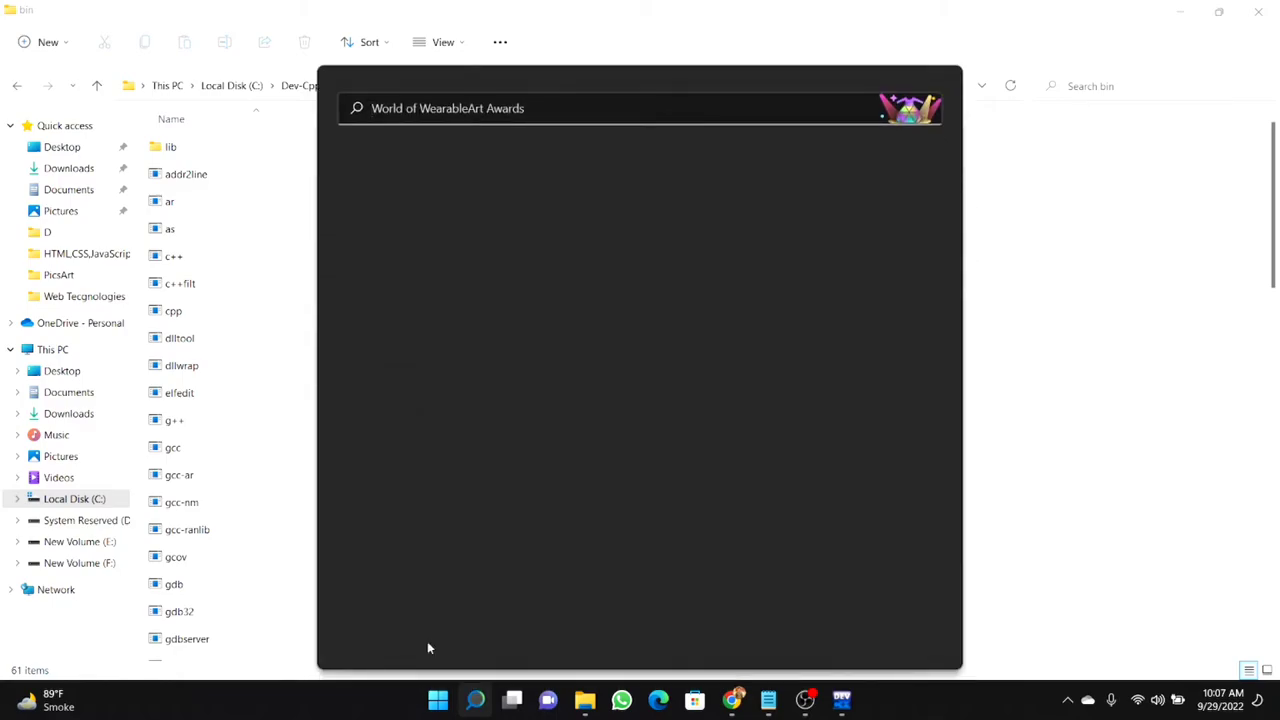
type("envir")
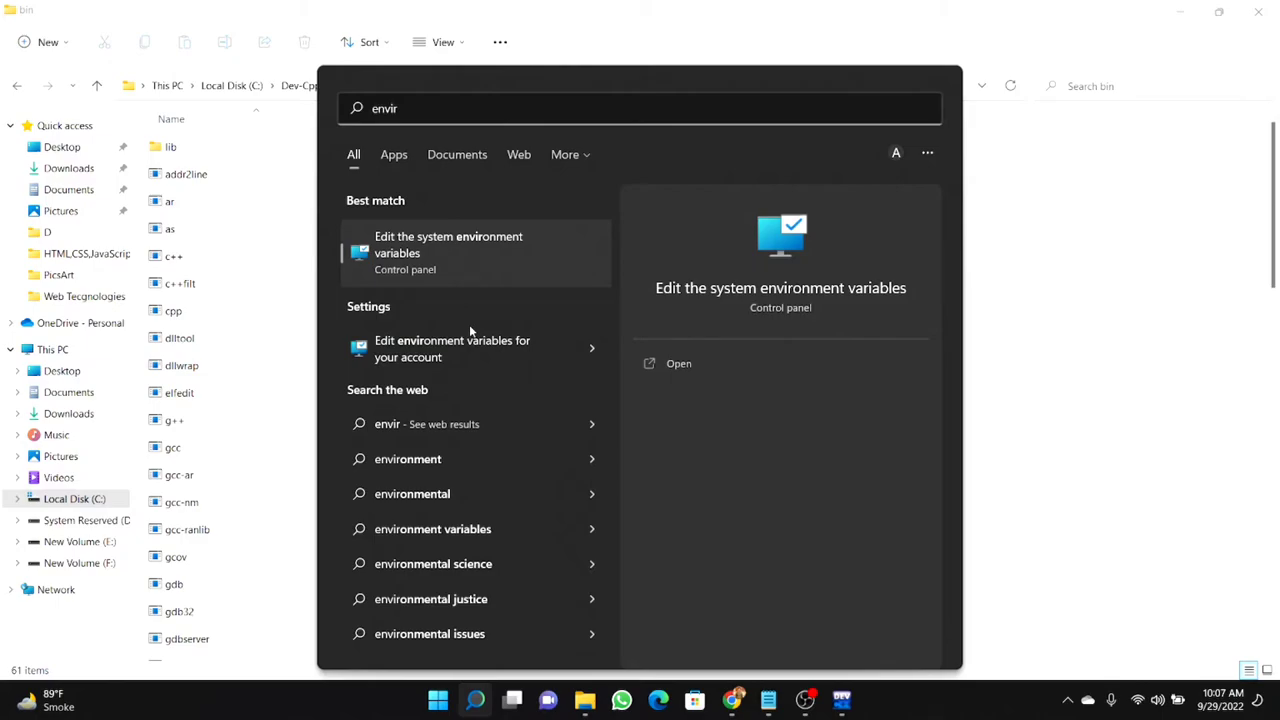
left_click(473, 243)
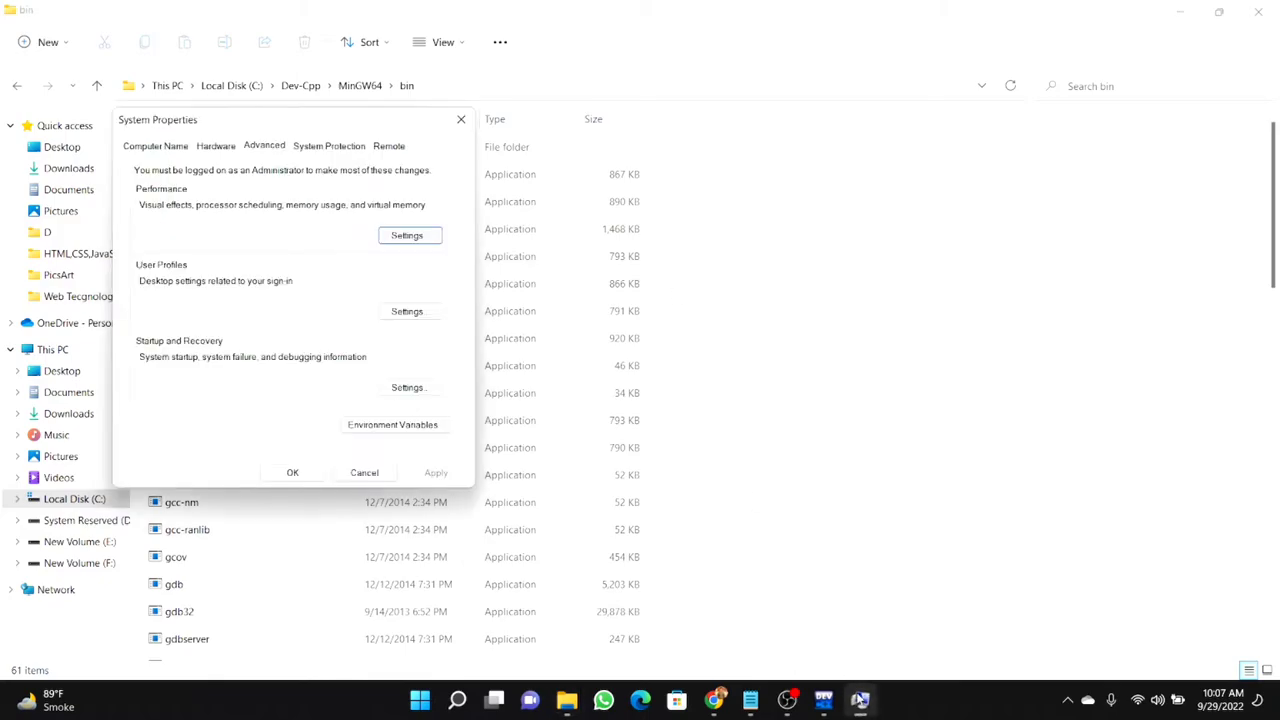
left_click(360, 424)
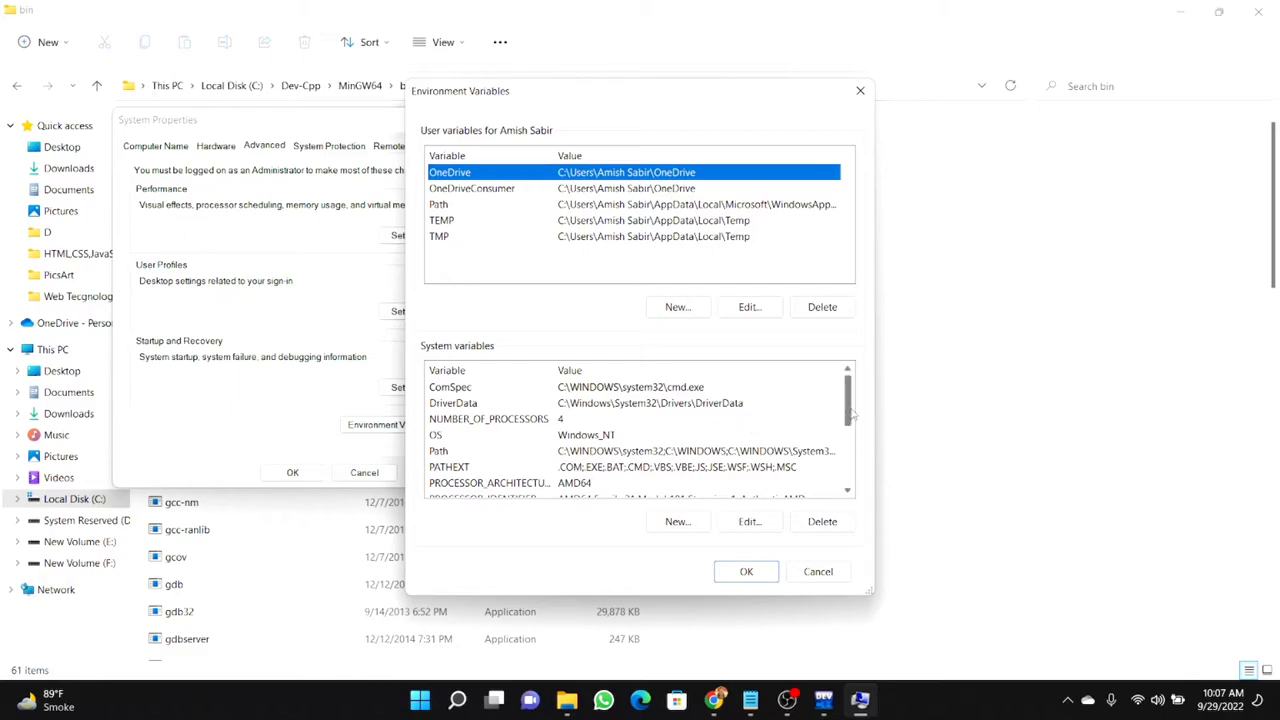
- Add C:\Dev-Cpp\MinGW64\bin as a new entry in the system Path variable and confirm all open dialogs
left_click(437, 452)
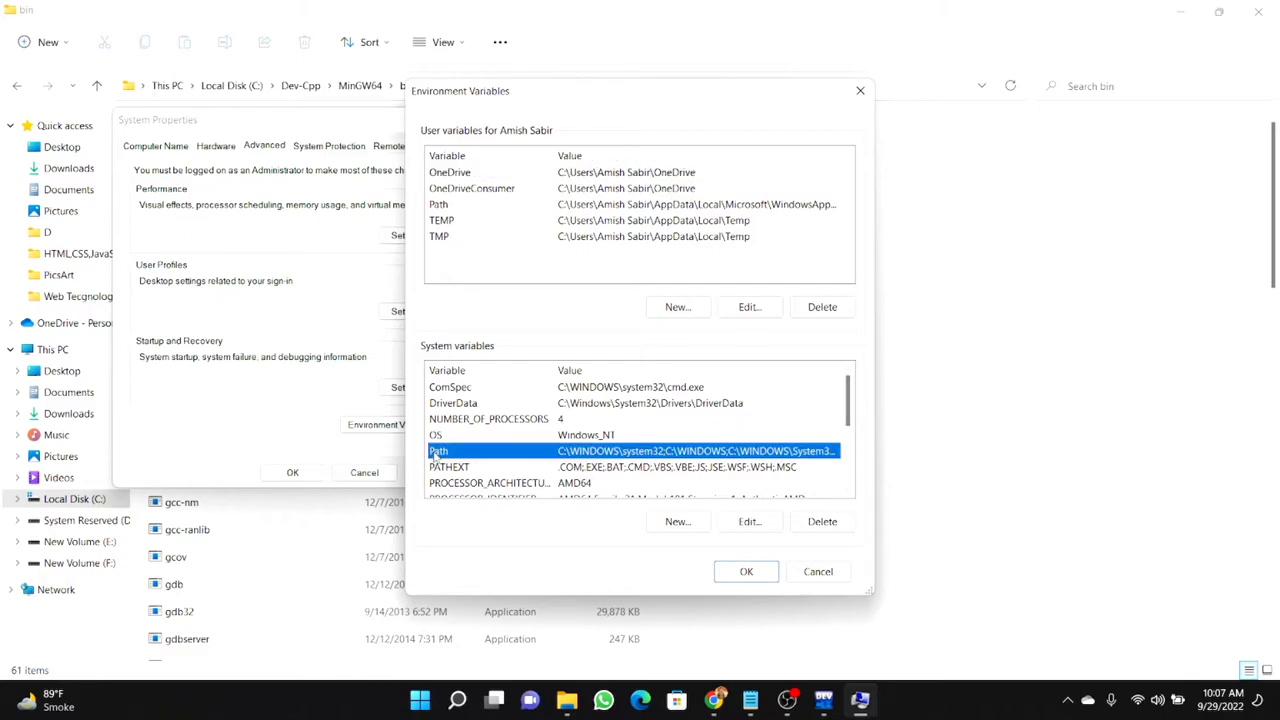
double_click(435, 453)
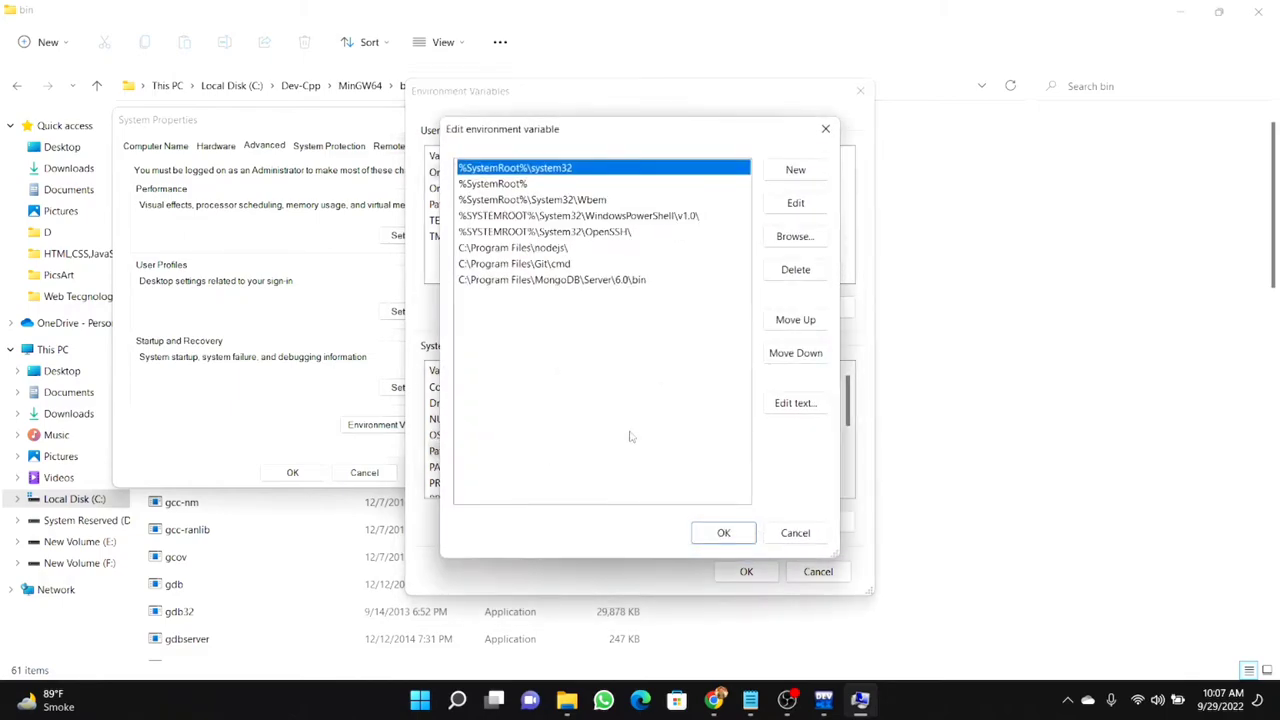
left_click(793, 168)
key("ctrl+v")
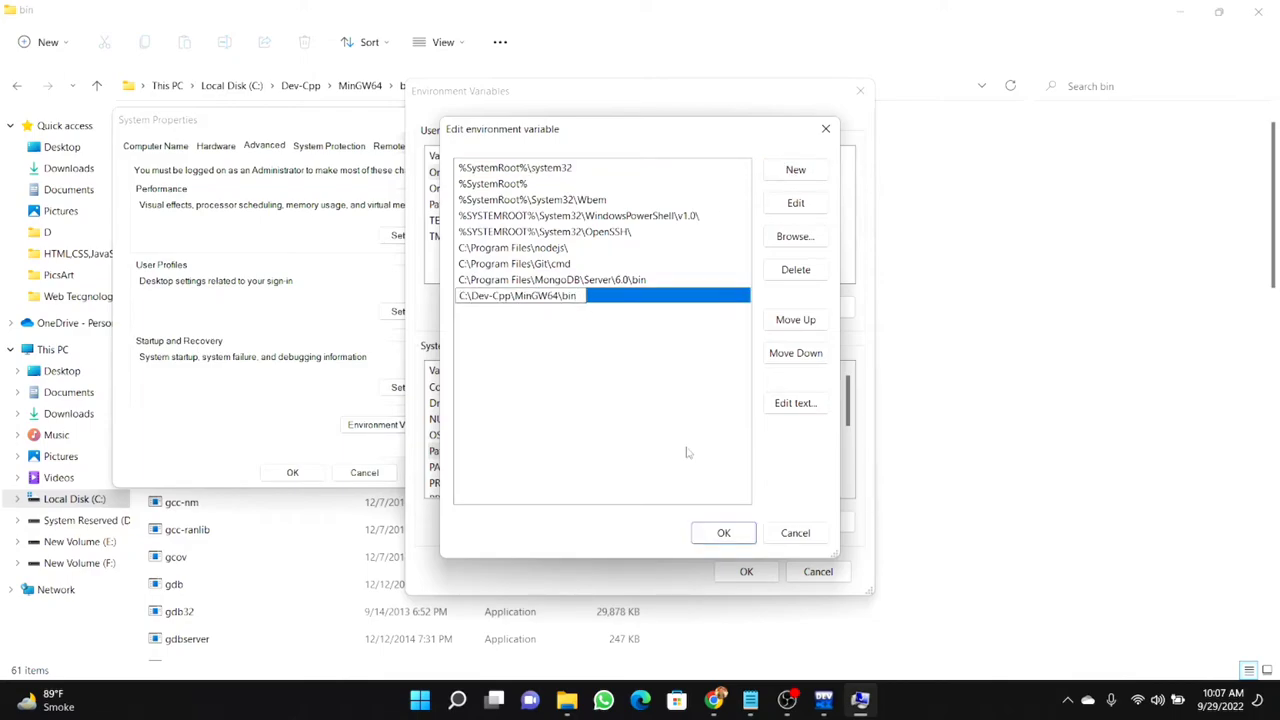
left_click(723, 533)
left_click(744, 570)
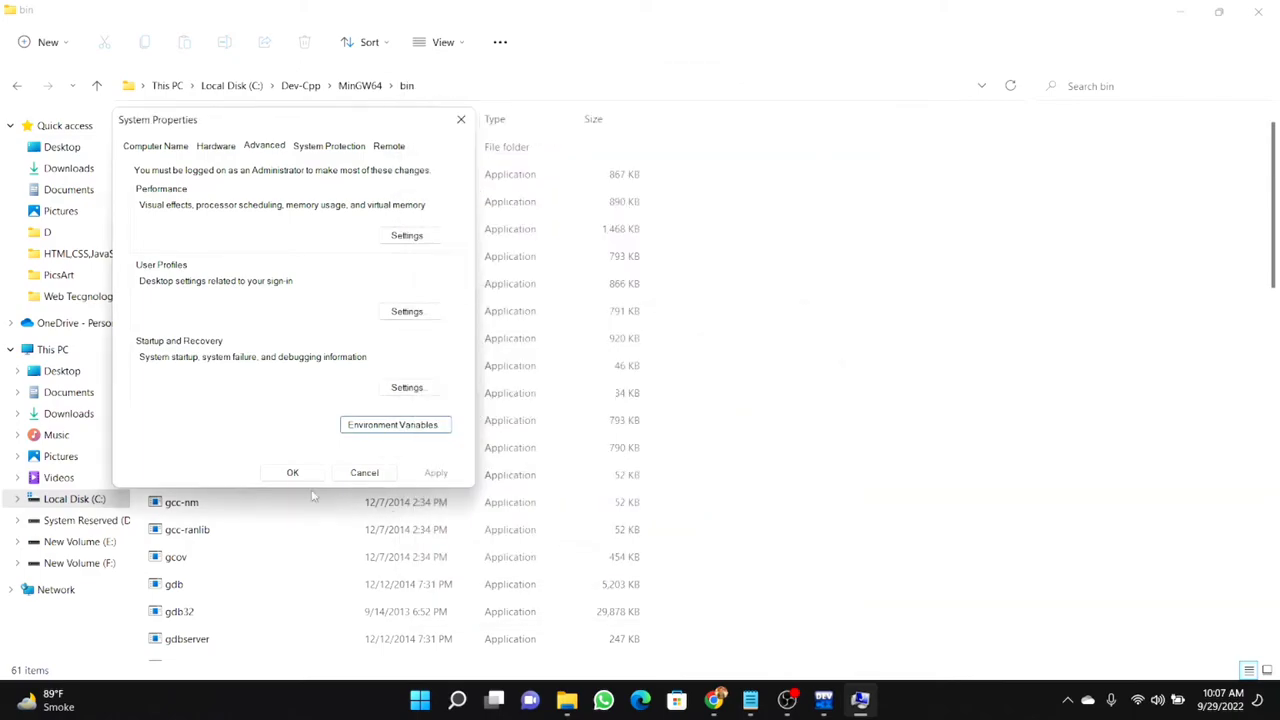
left_click(292, 472)
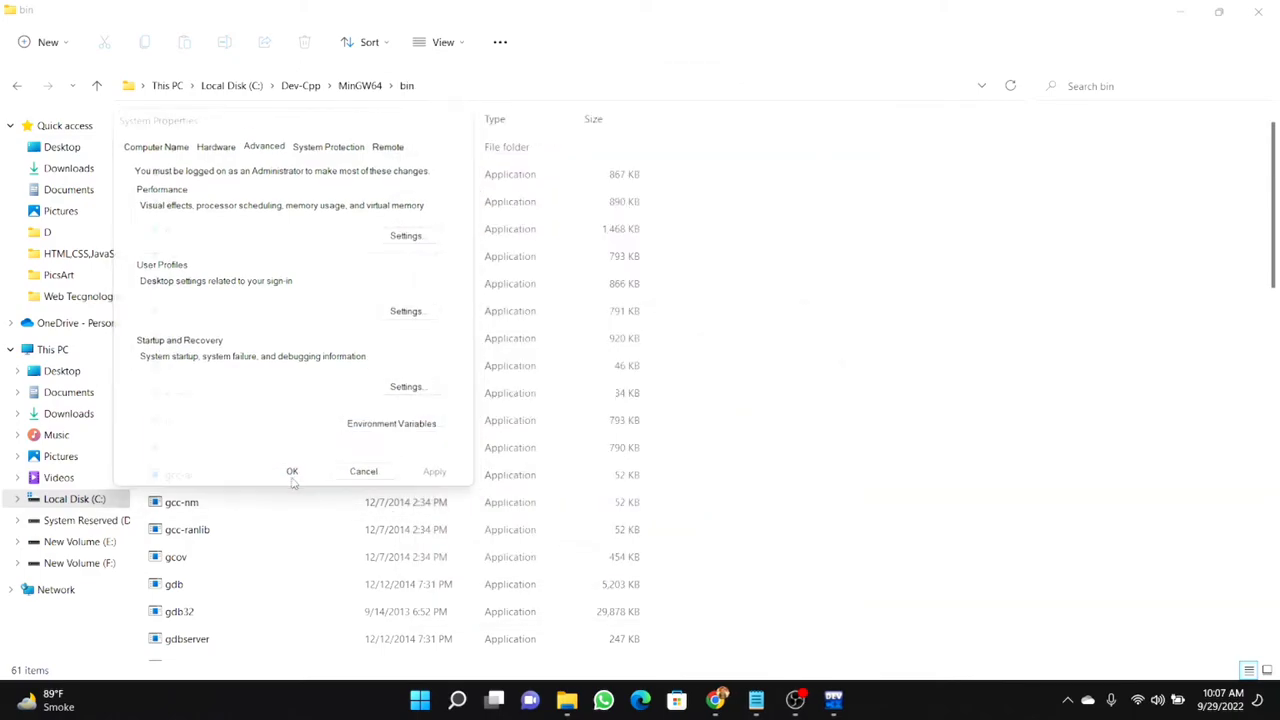
- Go back to the C: drive, open GnuWin32\bin and copy its full path
left_click(300, 86)
left_click(234, 87)
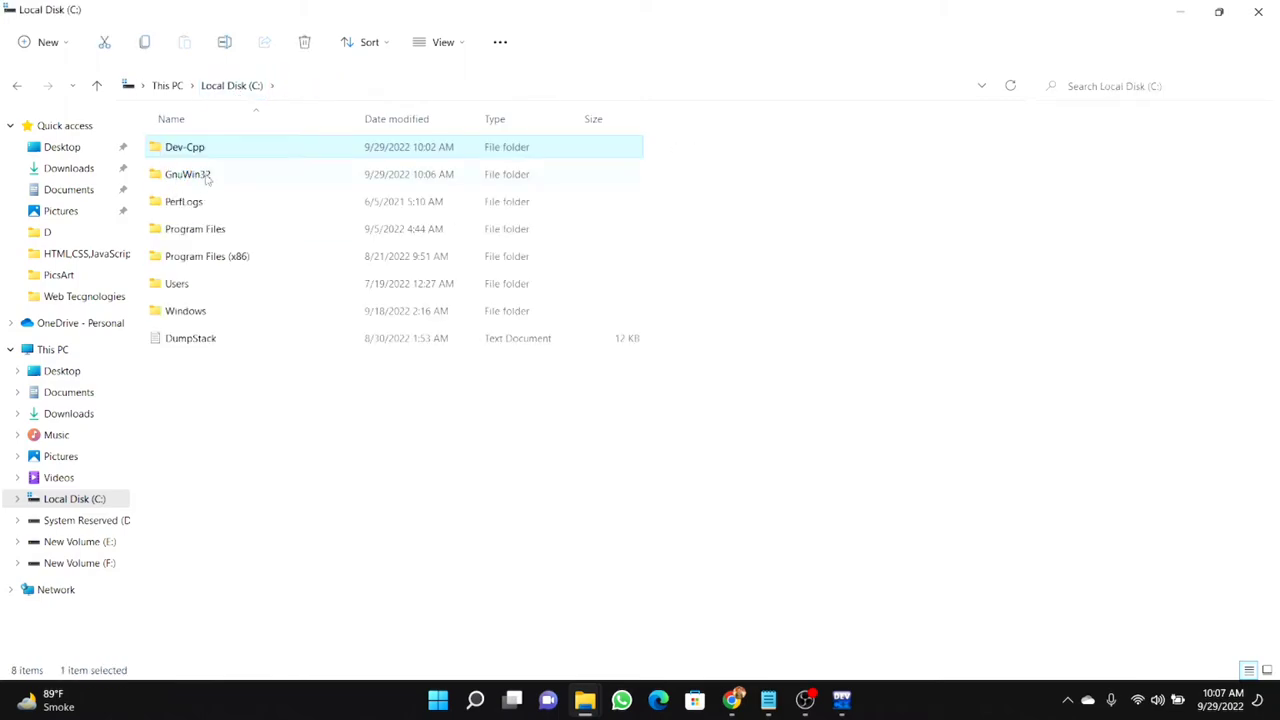
left_click(205, 177)
double_click(205, 176)
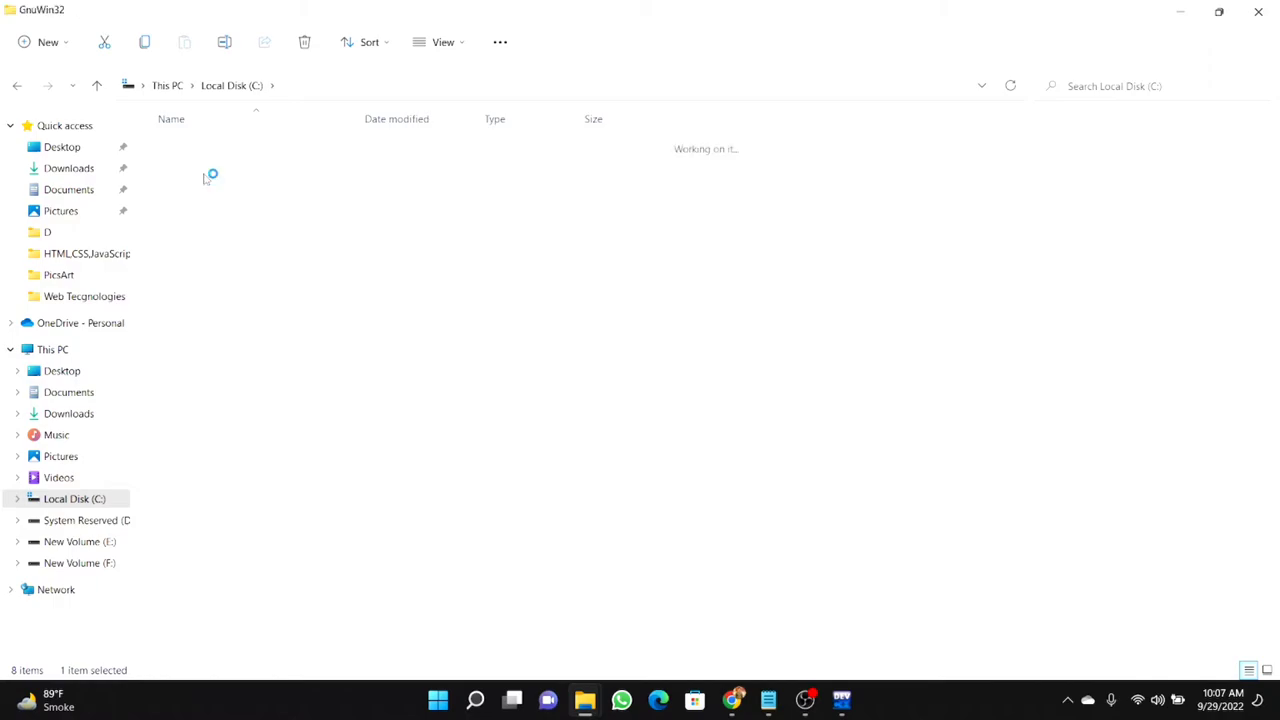
double_click(224, 150)
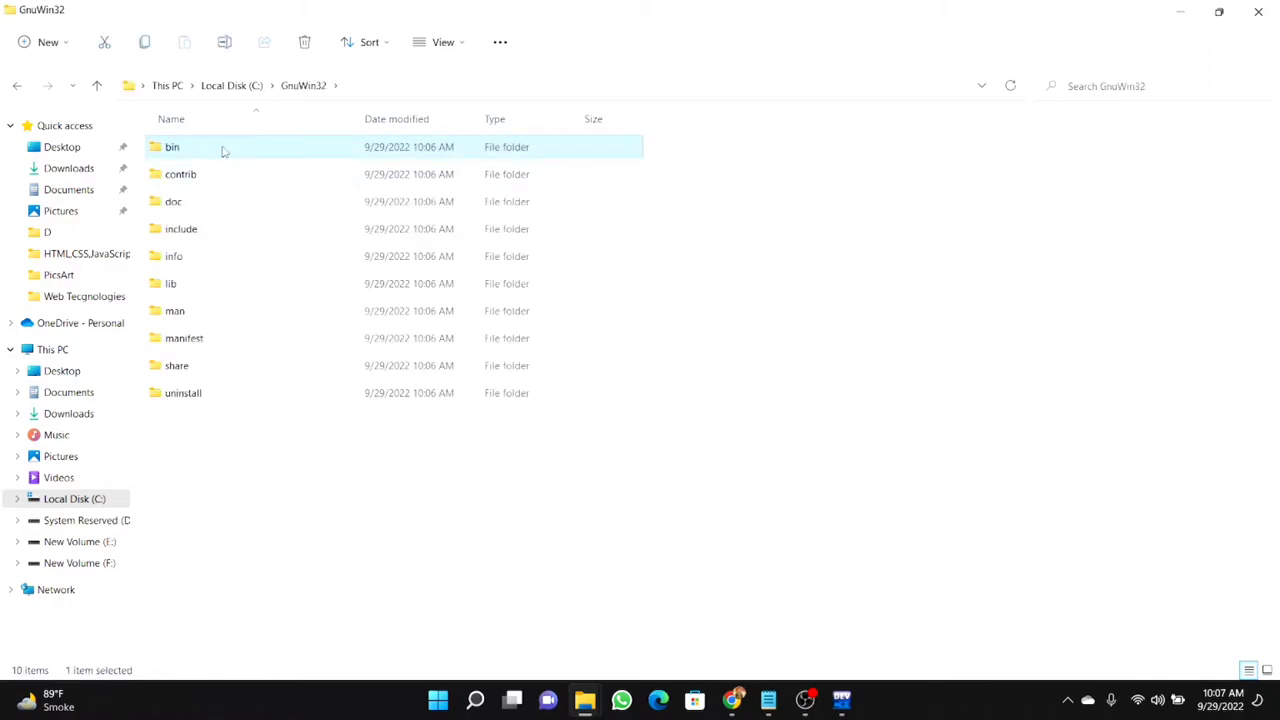
left_click(446, 87)
key("ctrl+c")
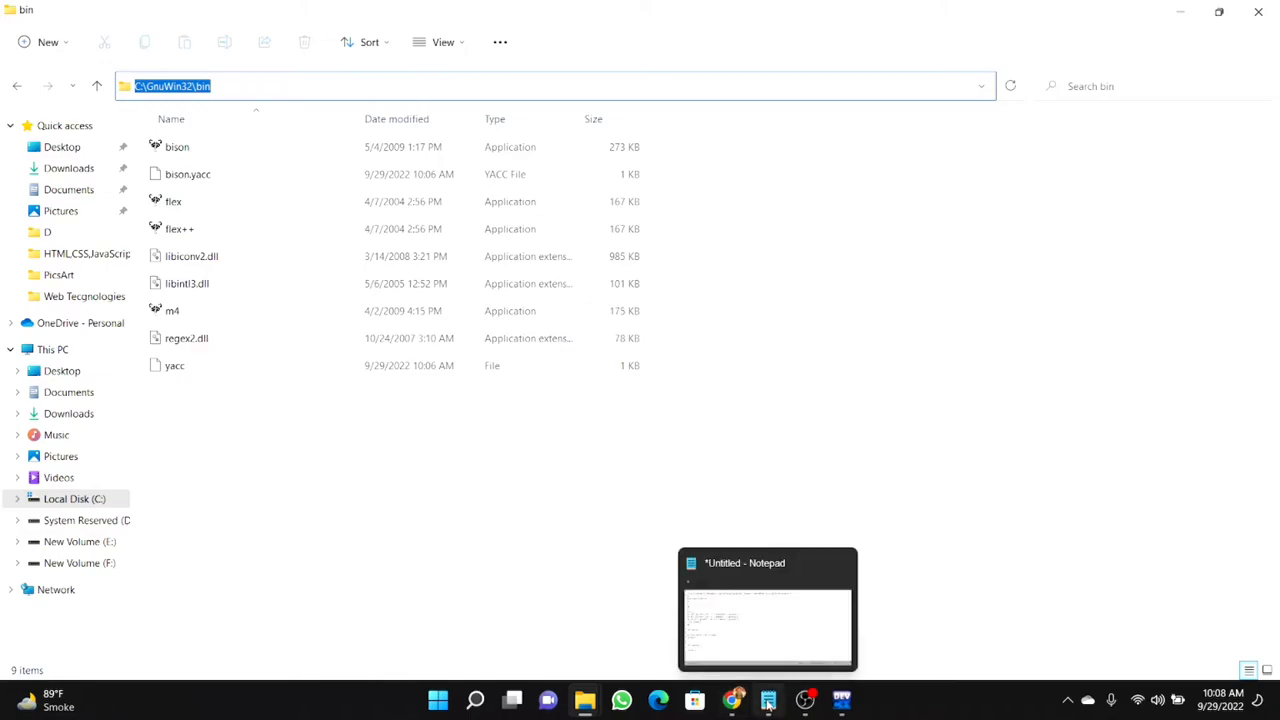
- Search Windows for "envir", open the system environment variables result and bring up the Environment Variables dialog
left_click(437, 700)
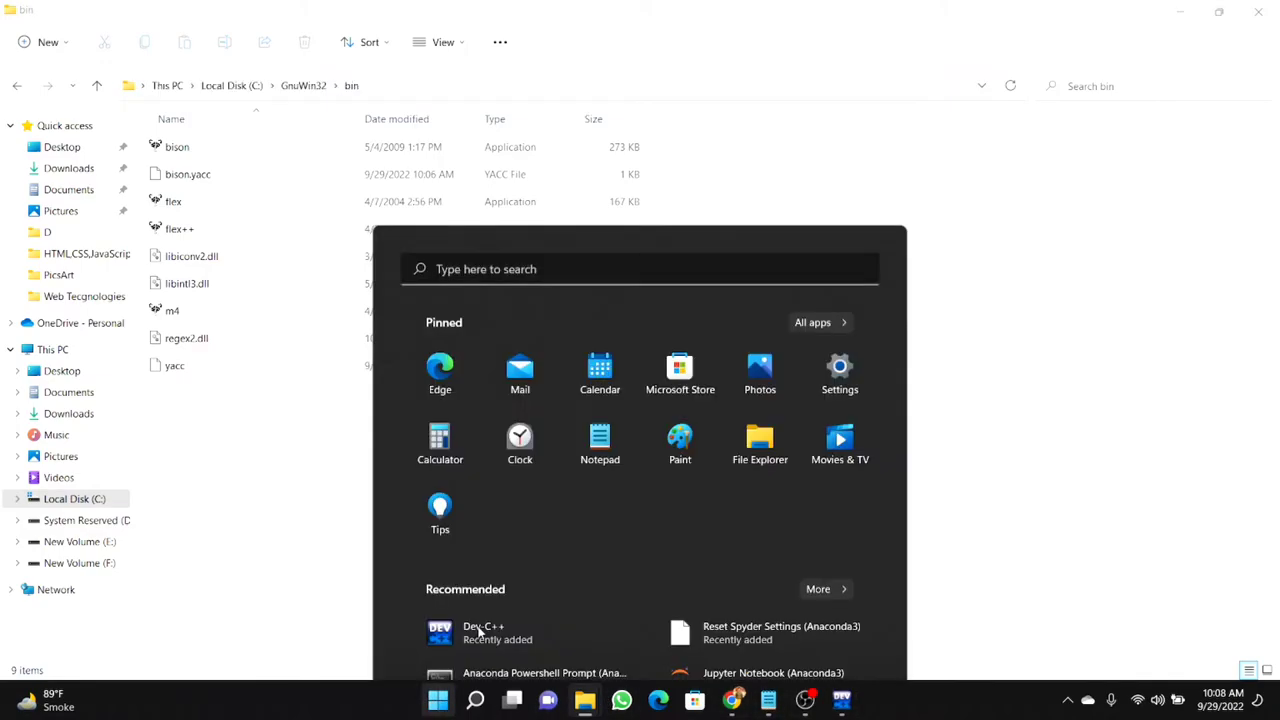
key("Escape")
key("super+s")
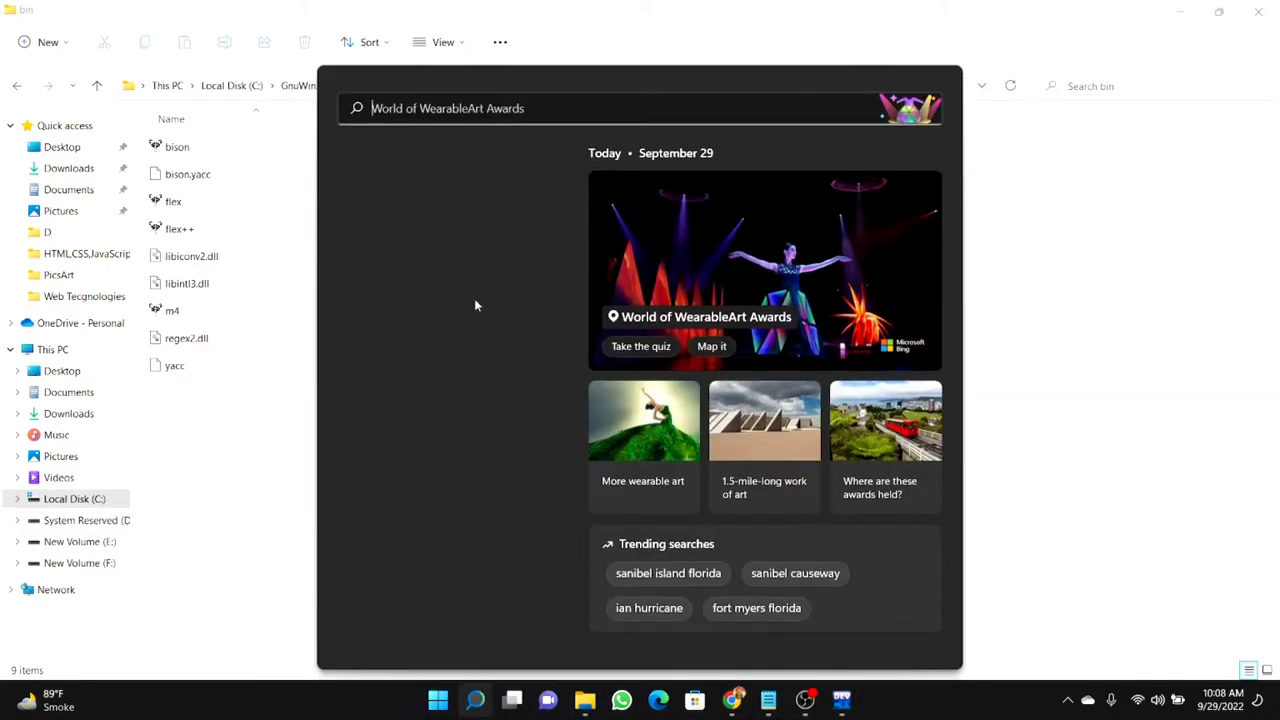
type("envir")
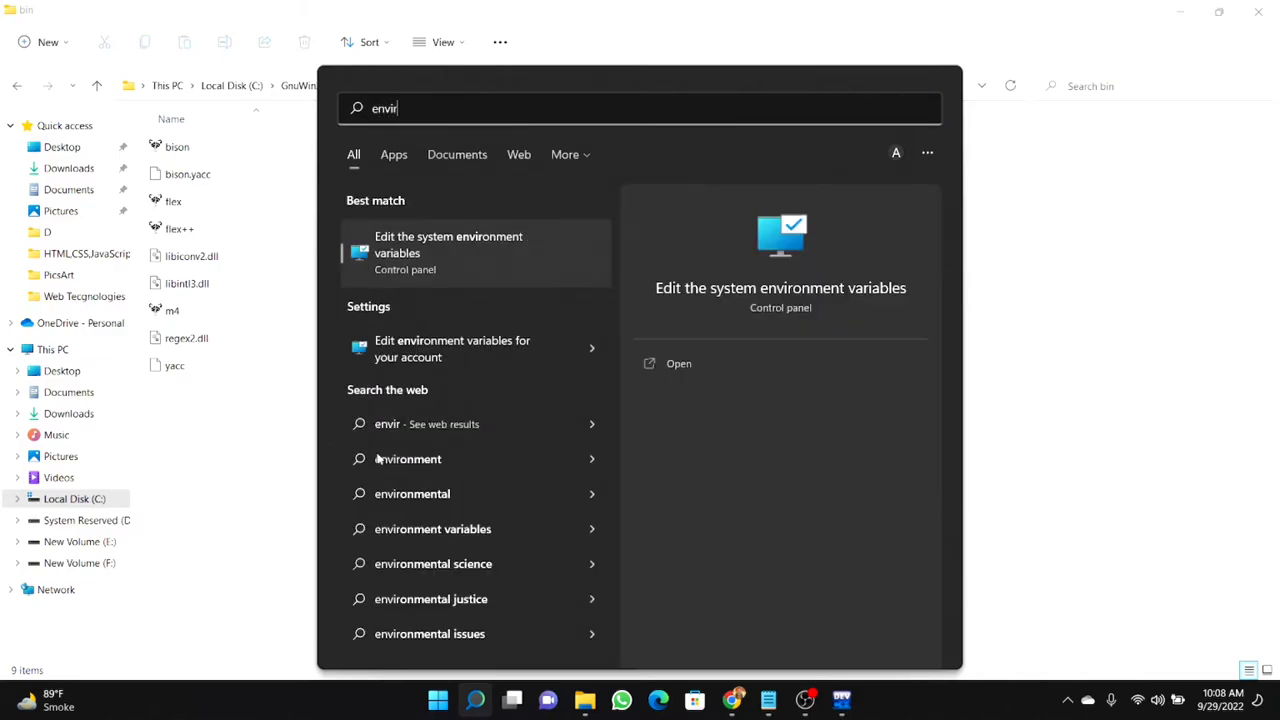
left_click(517, 259)
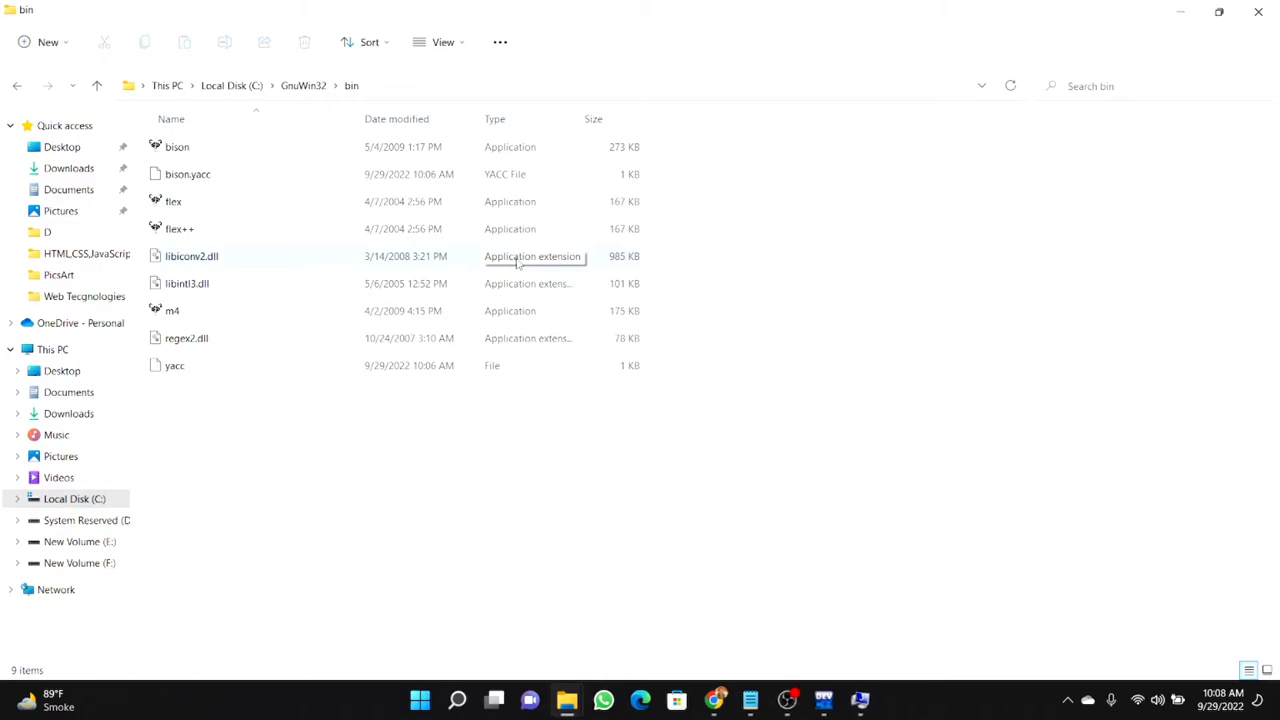
left_click(859, 700)
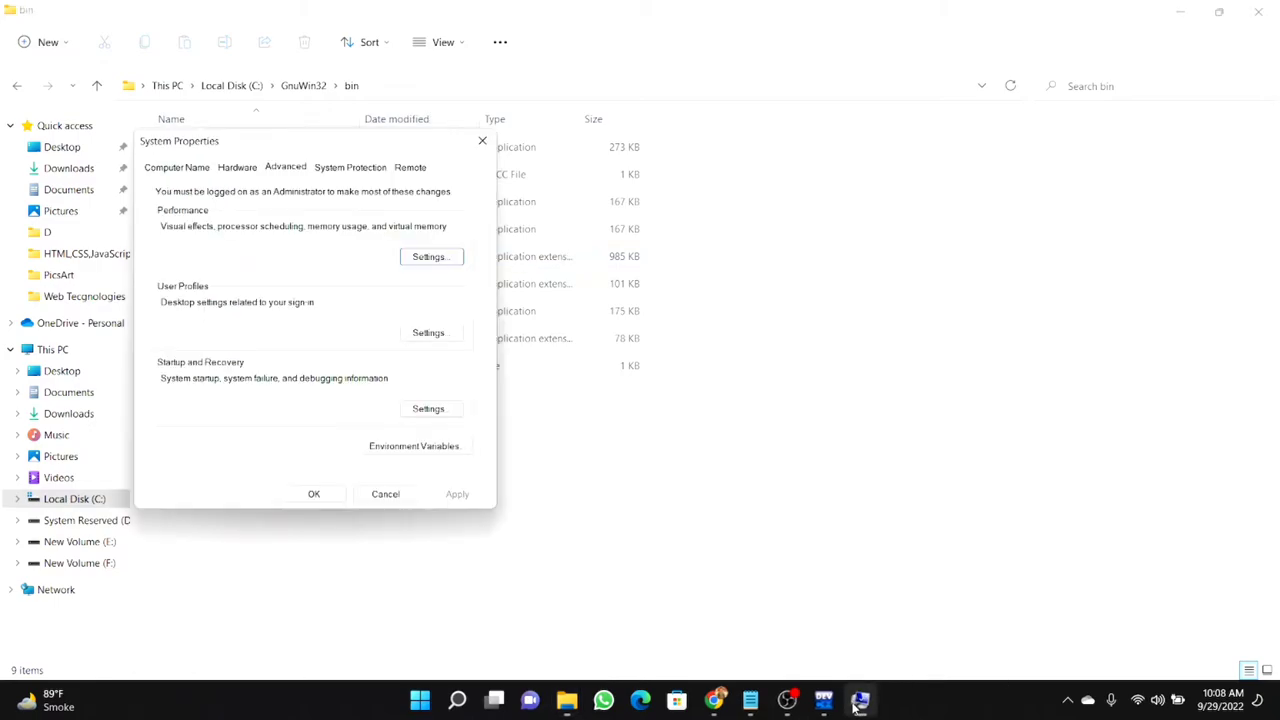
left_click(405, 447)
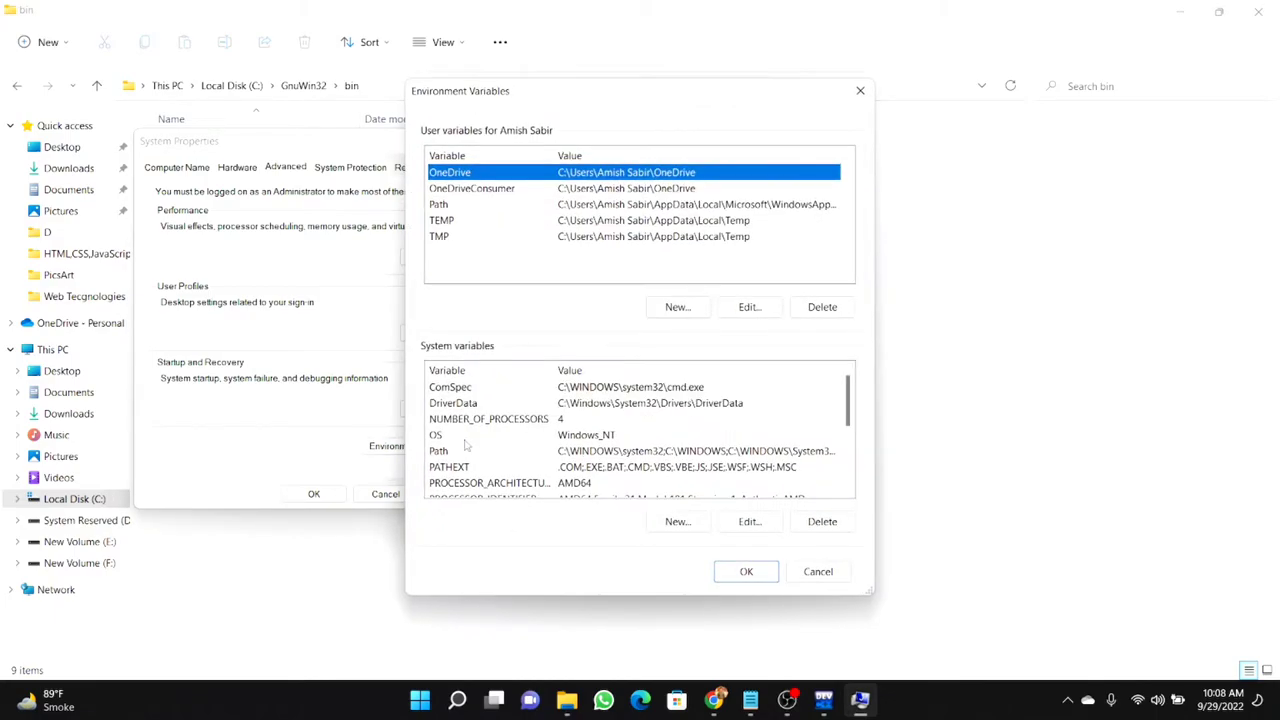
- Add C:\GnuWin32\bin as a new entry in the system Path variable and confirm all open dialogs
left_click(443, 452)
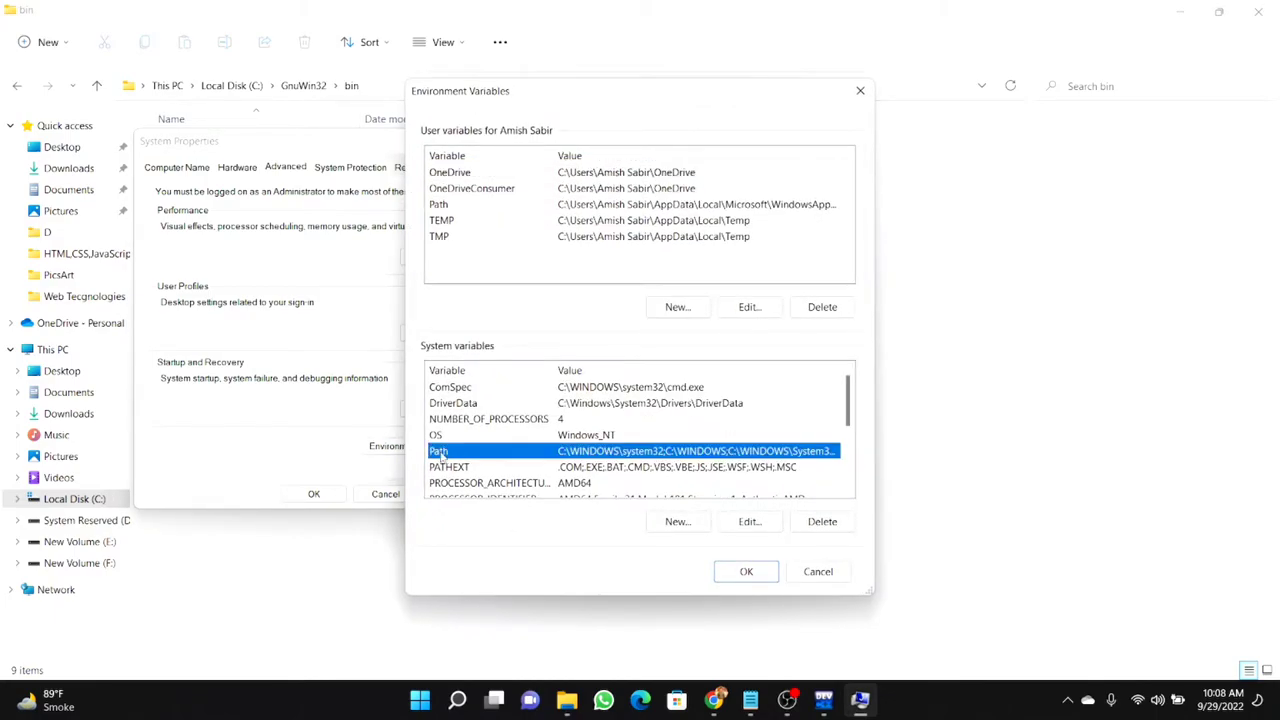
double_click(437, 451)
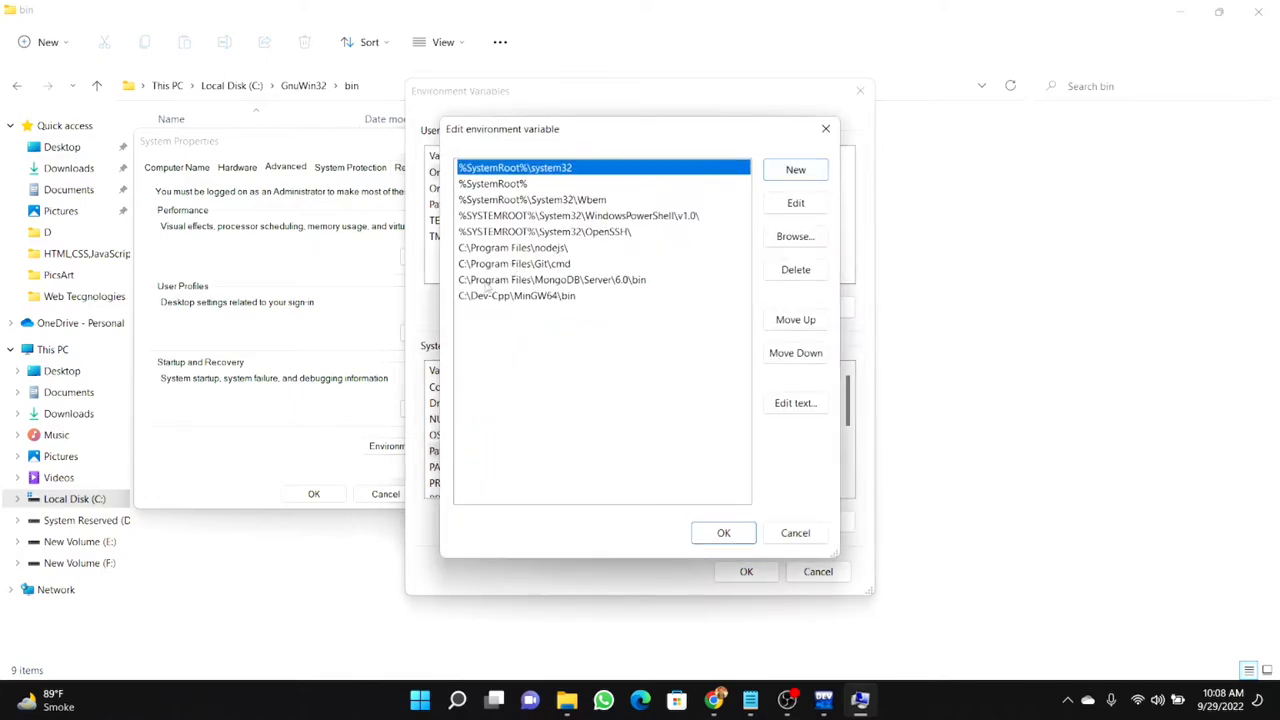
left_click(792, 174)
key("ctrl+v")
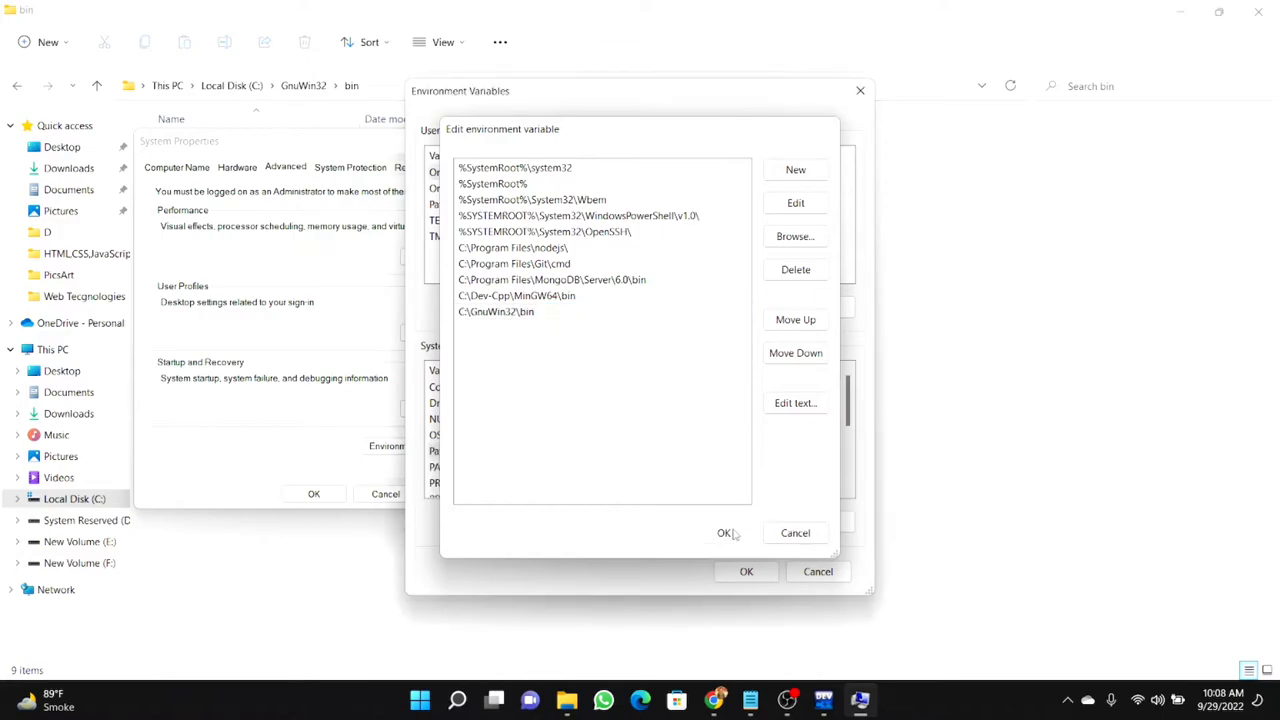
left_click(723, 533)
left_click(746, 571)
left_click(328, 496)
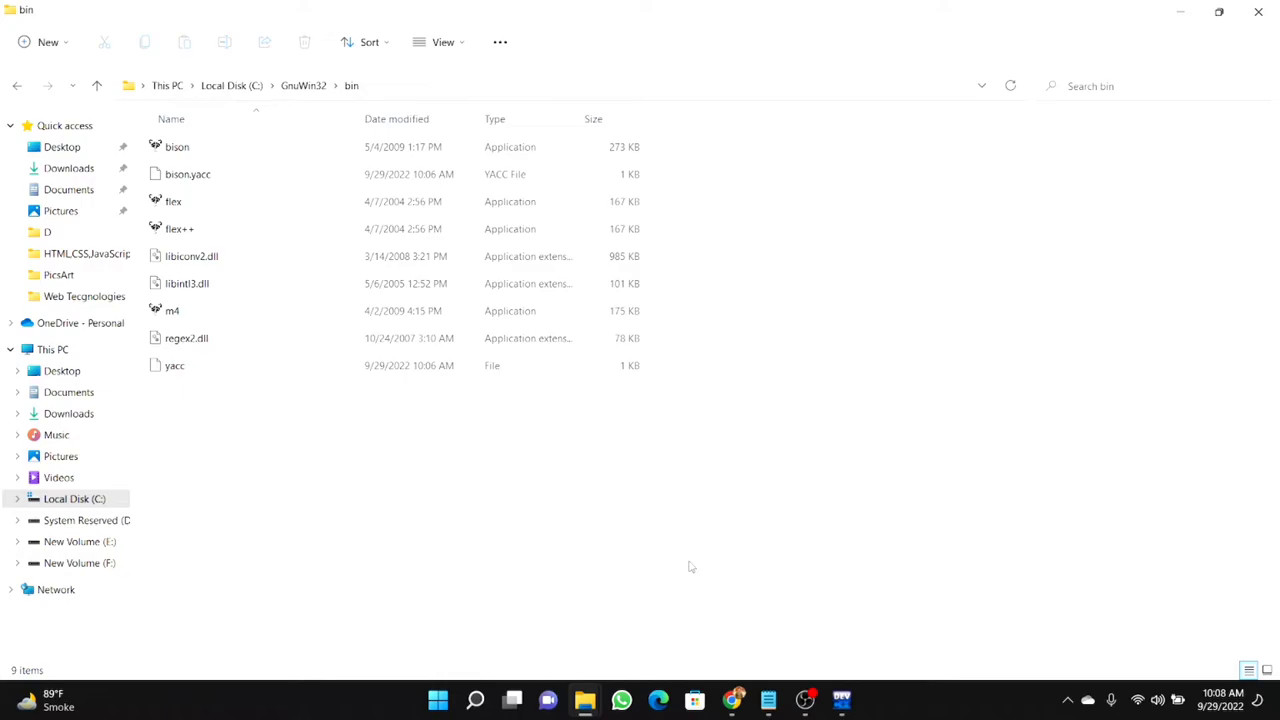
- Close the GnuWin32 bin folder window and the open Dev-C++ window
left_click(1258, 11)
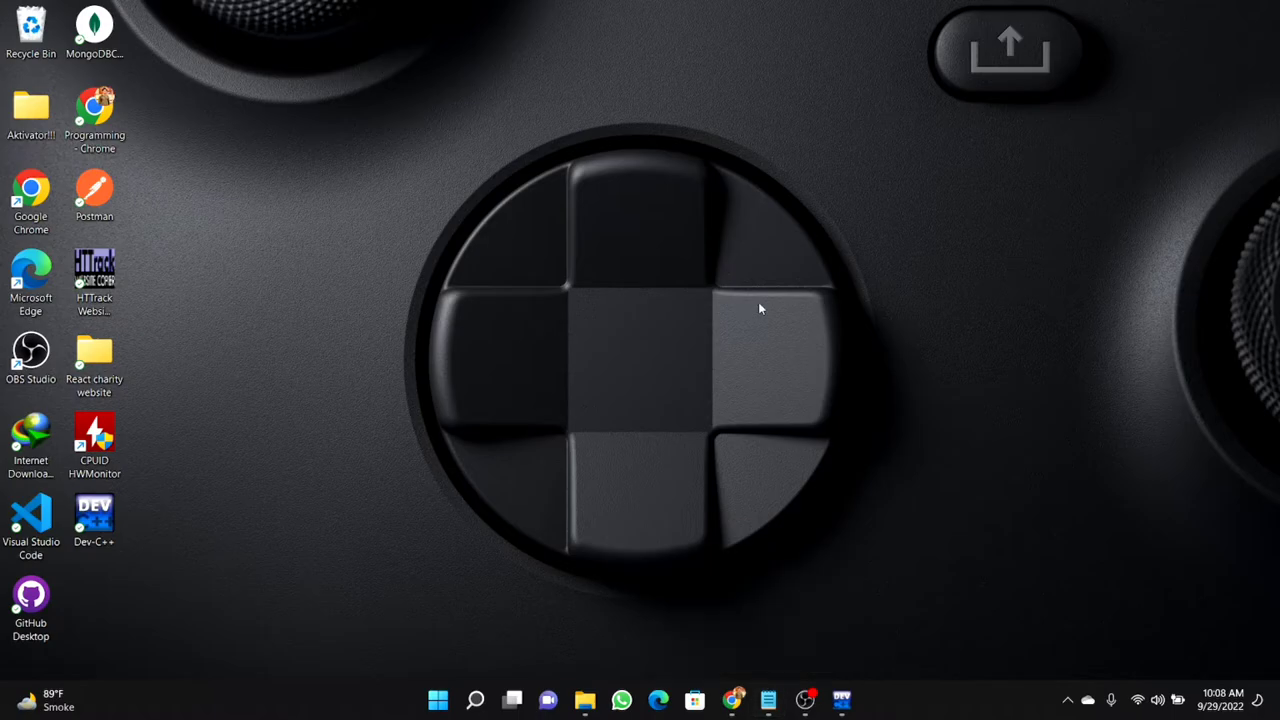
left_click(841, 700)
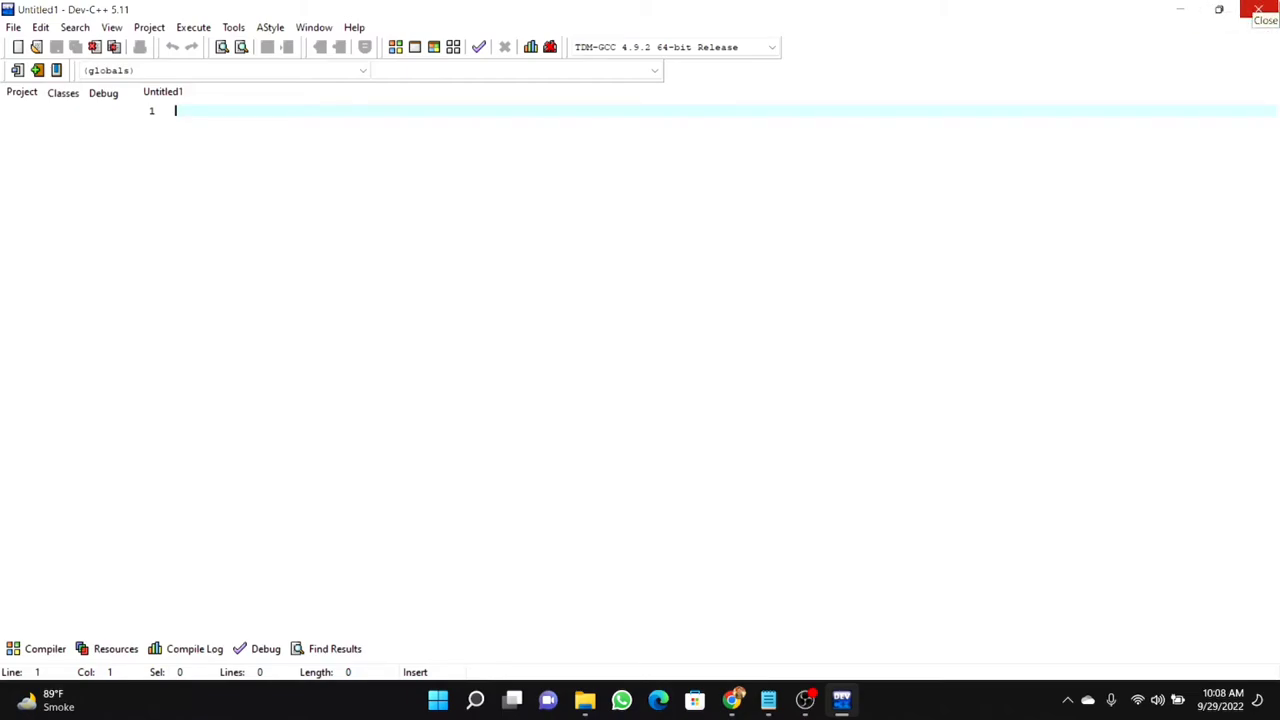
left_click(1257, 10)
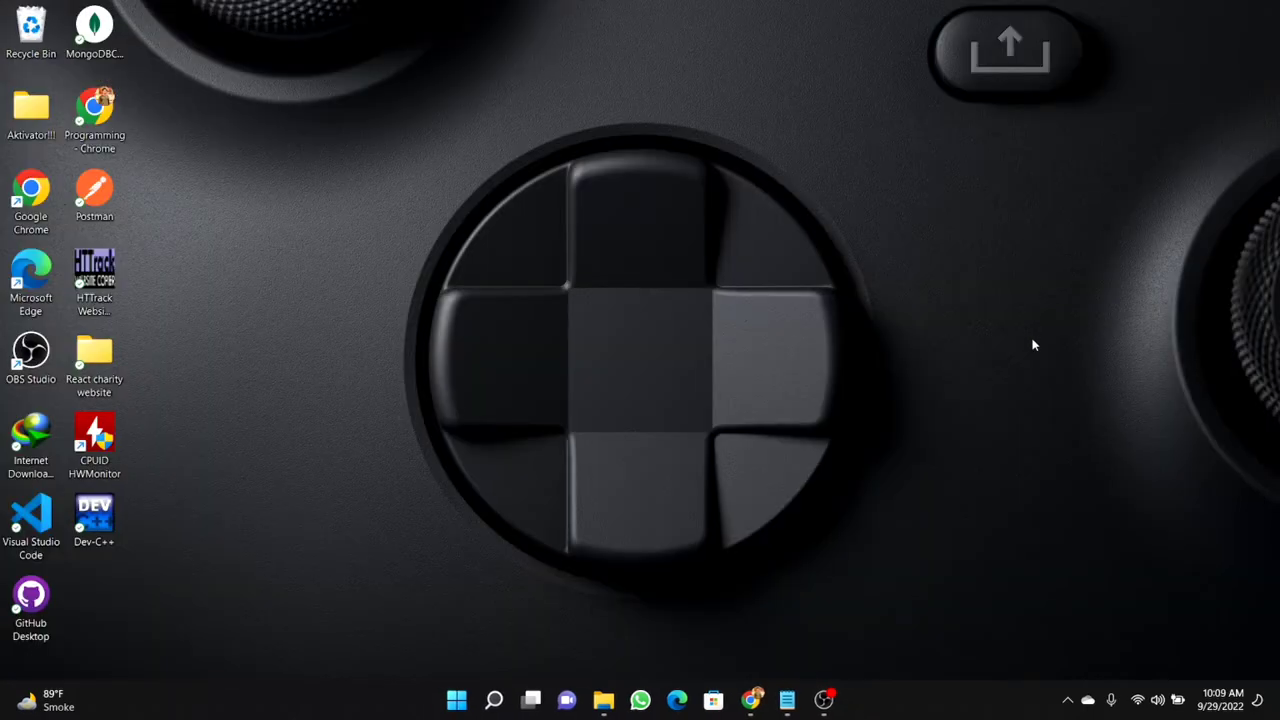
- Switch to the unsaved Notepad document and review the Lex program that recognizes keywords, numbers and words
left_click(787, 700)
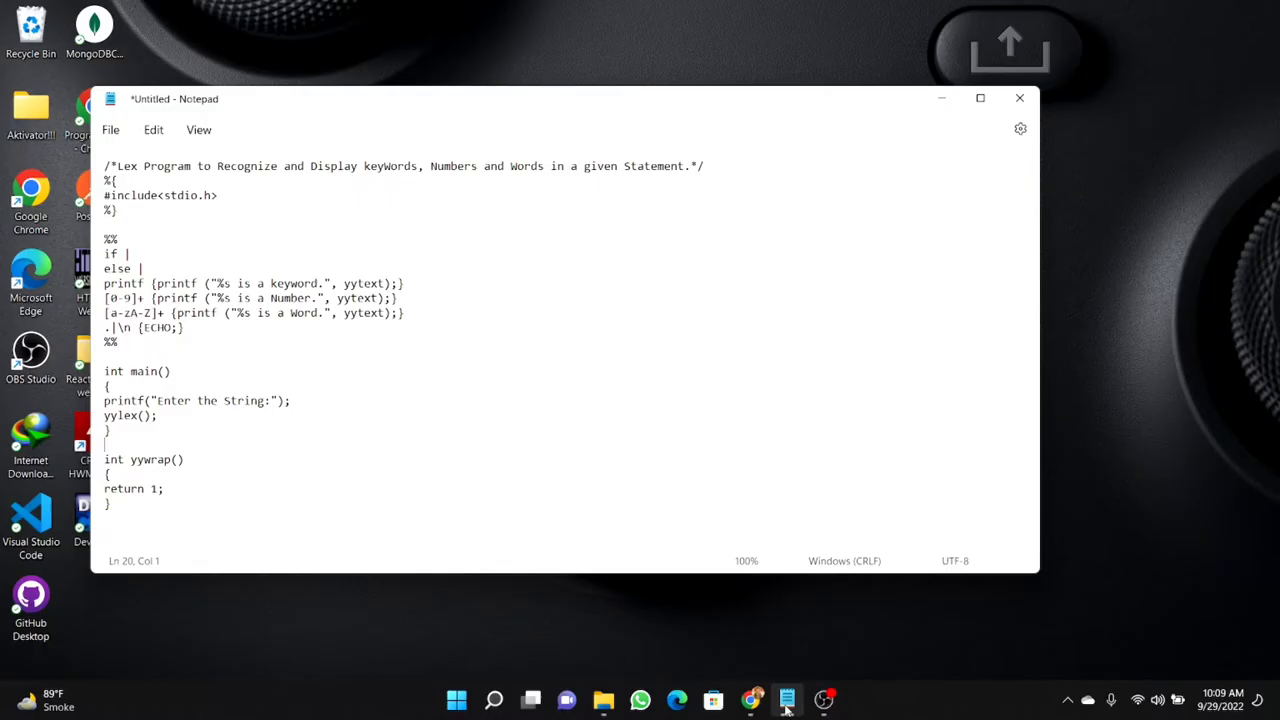
left_click_drag(112, 503, 104, 162)
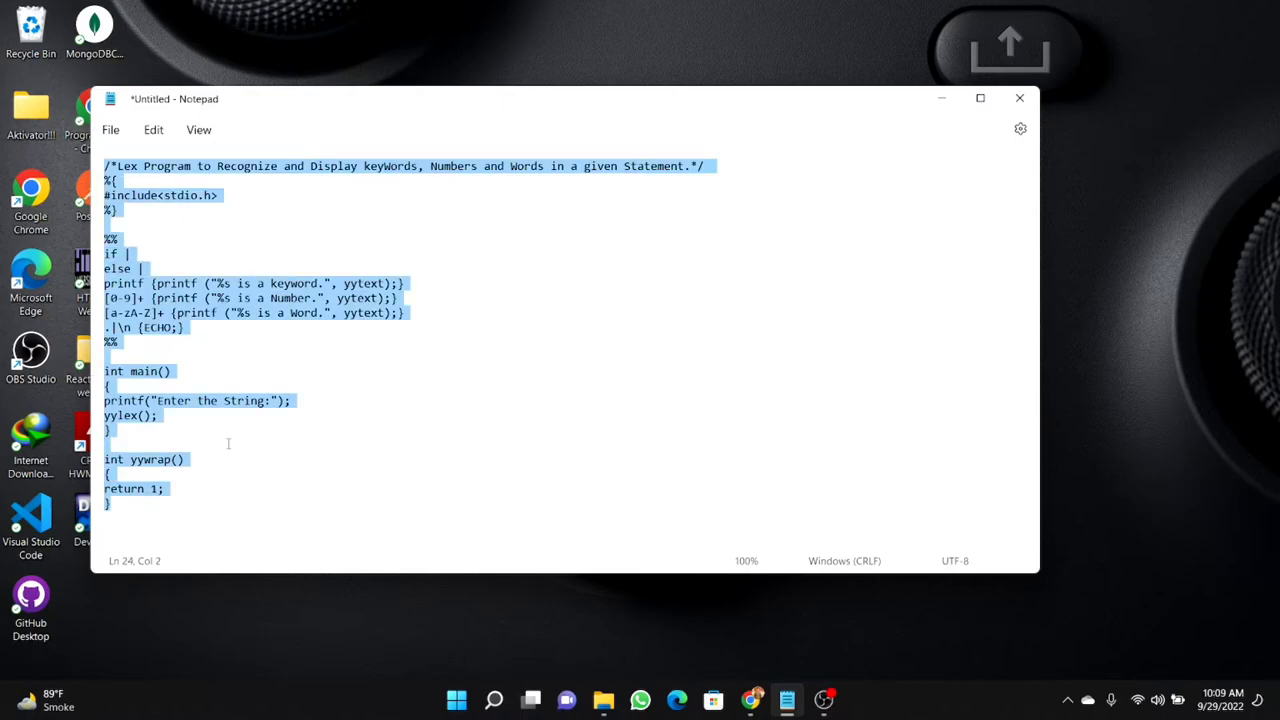
left_click(361, 476)
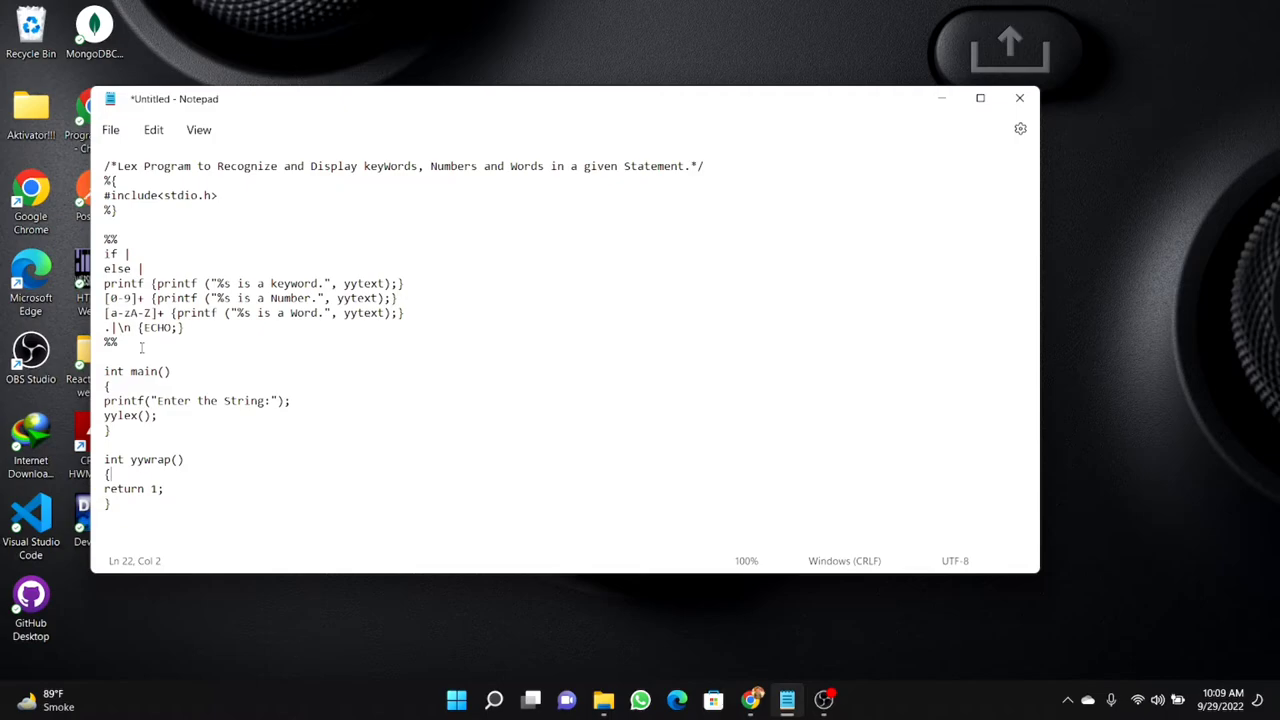
type("s")
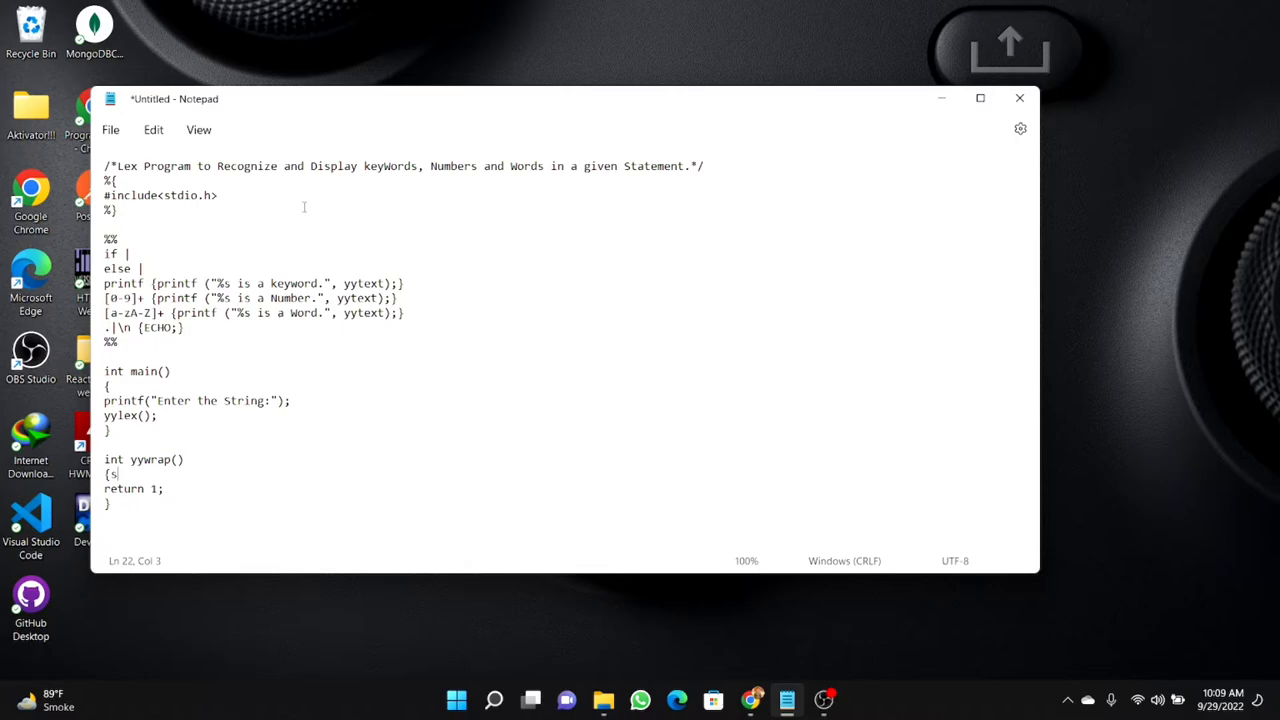
left_click(304, 207)
- Start saving the Lex program and choose F:\G\Prgramming\Compiler Construction\Lex Codes as the destination folder
key("ctrl+s")
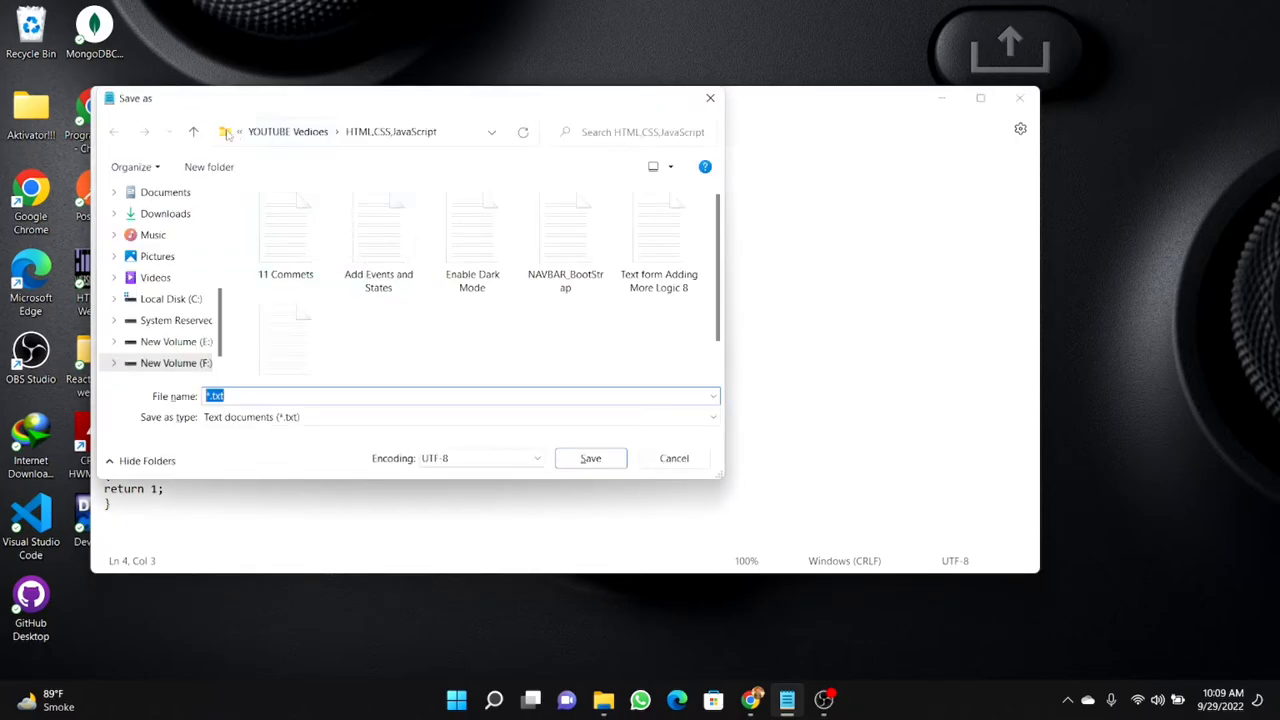
left_click(228, 135)
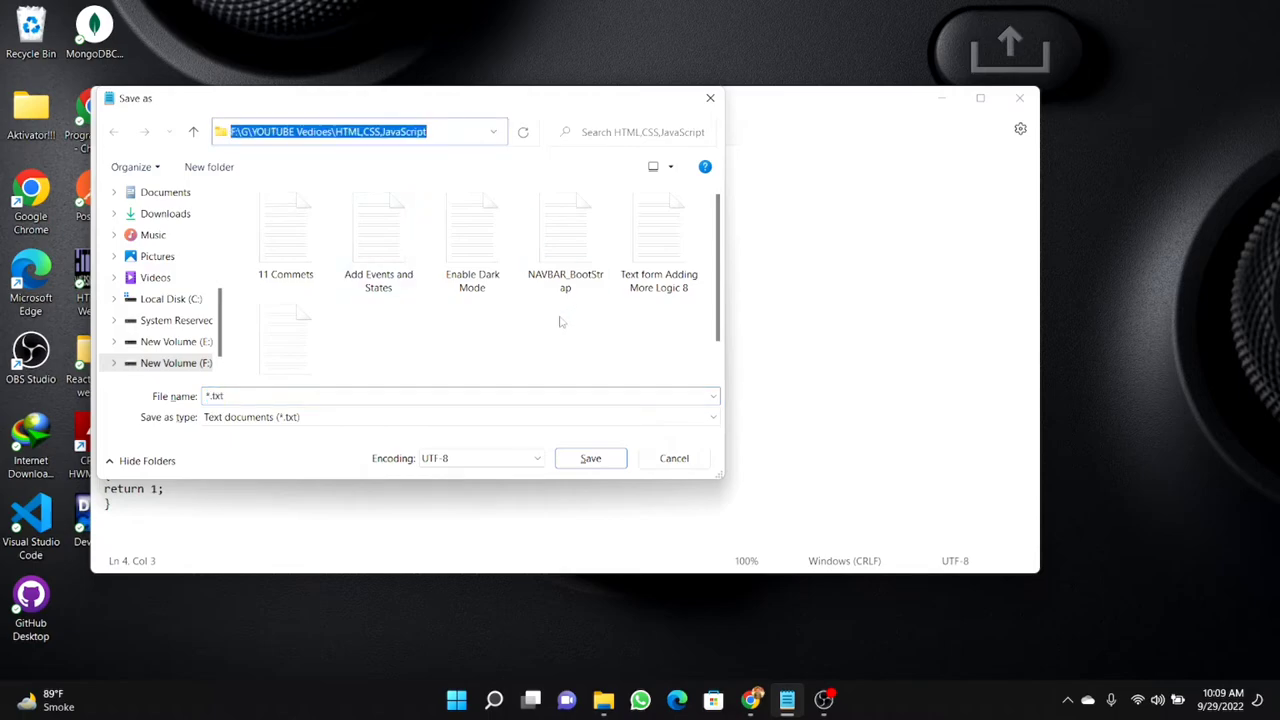
left_click(528, 323)
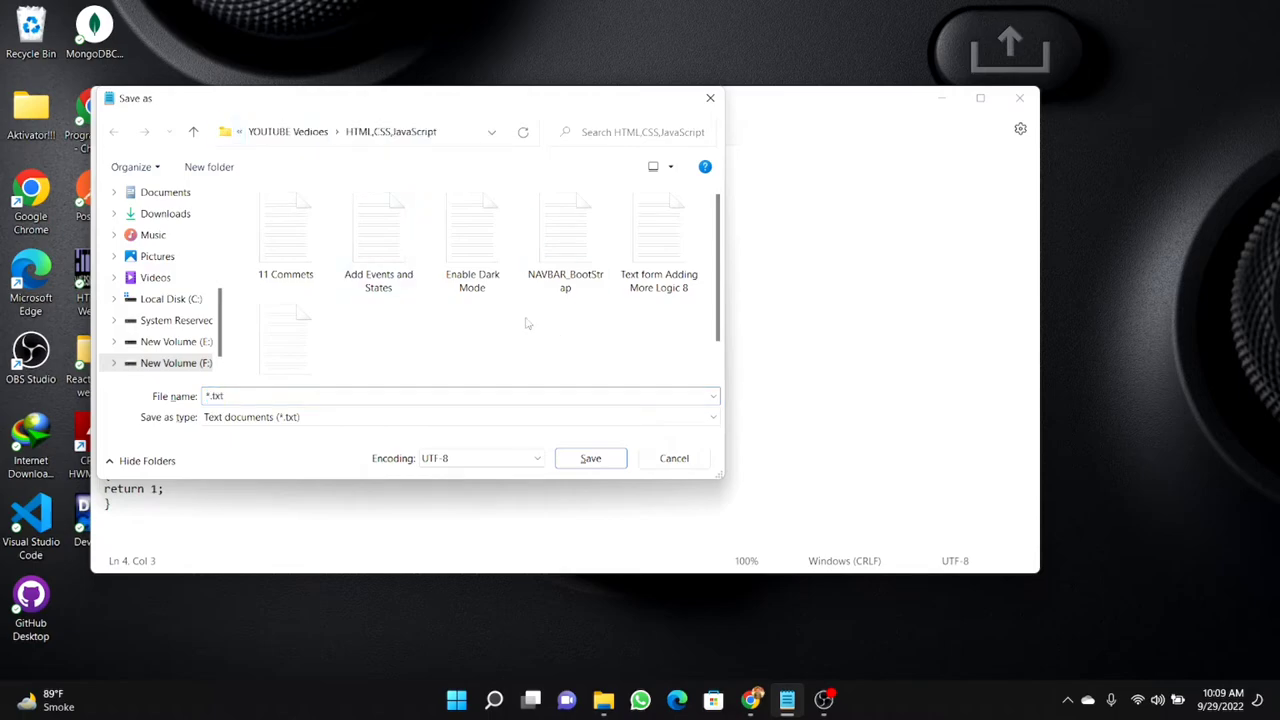
left_click(175, 364)
left_click(267, 219)
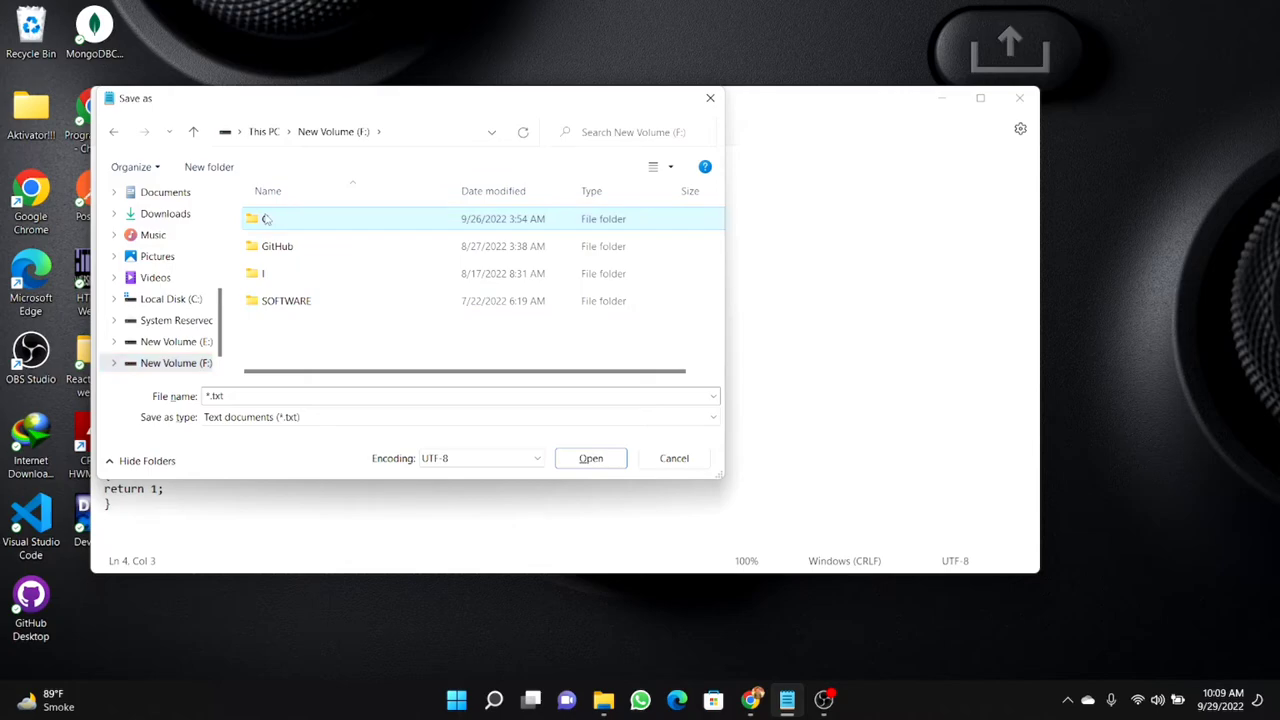
double_click(267, 219)
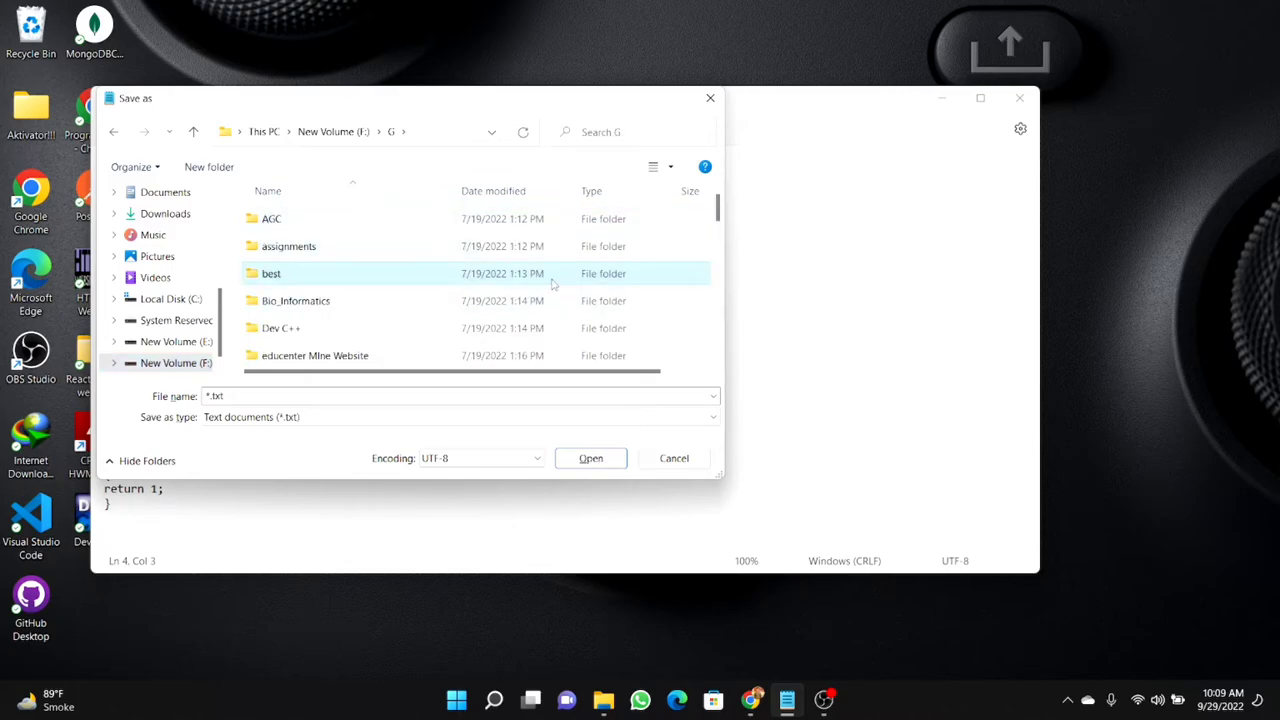
scroll(552, 285, "down", 5)
key("Down")
key("Down")
key("Return")
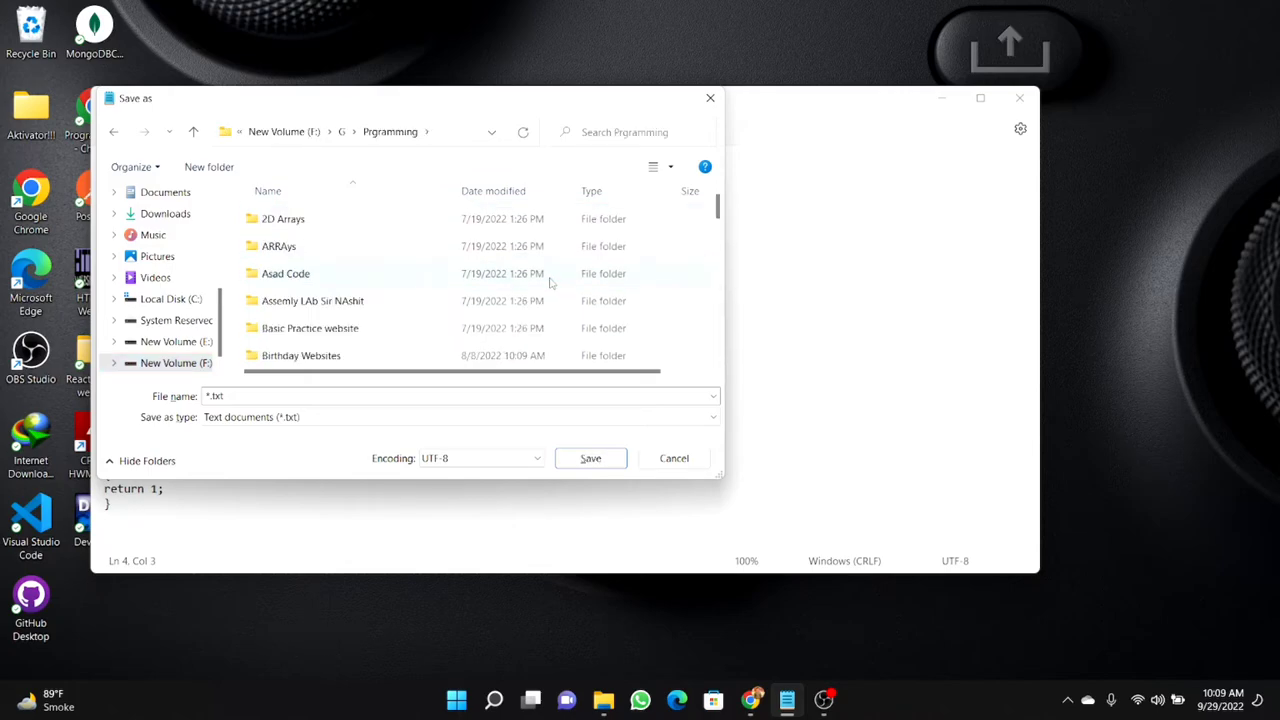
type("c")
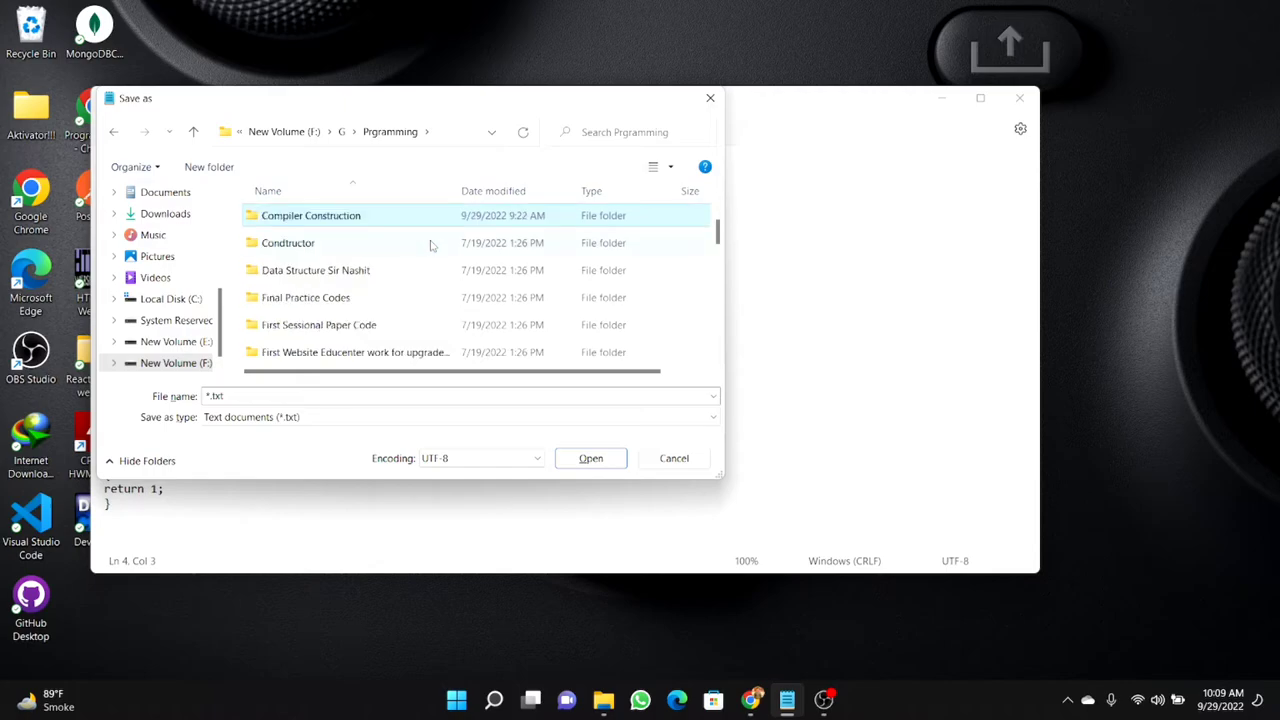
key("Return")
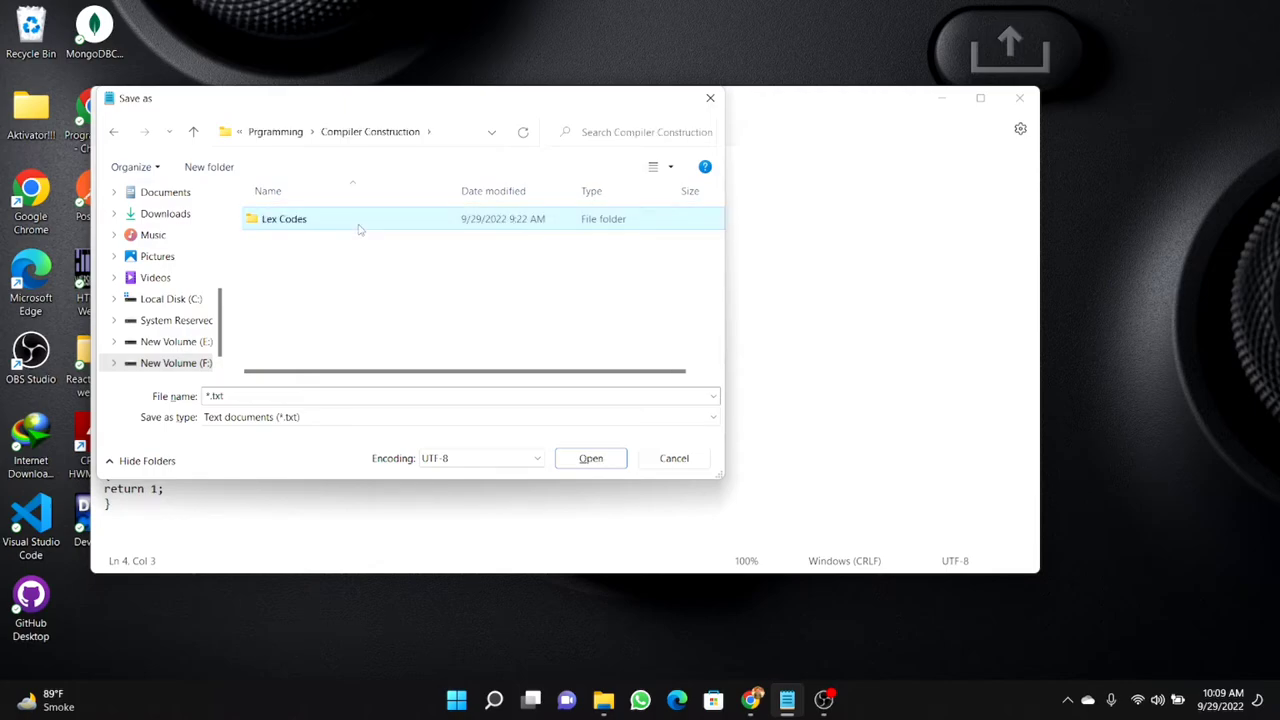
double_click(360, 229)
- Save the Lex program as first.l with the file type set to All files
left_click(262, 396)
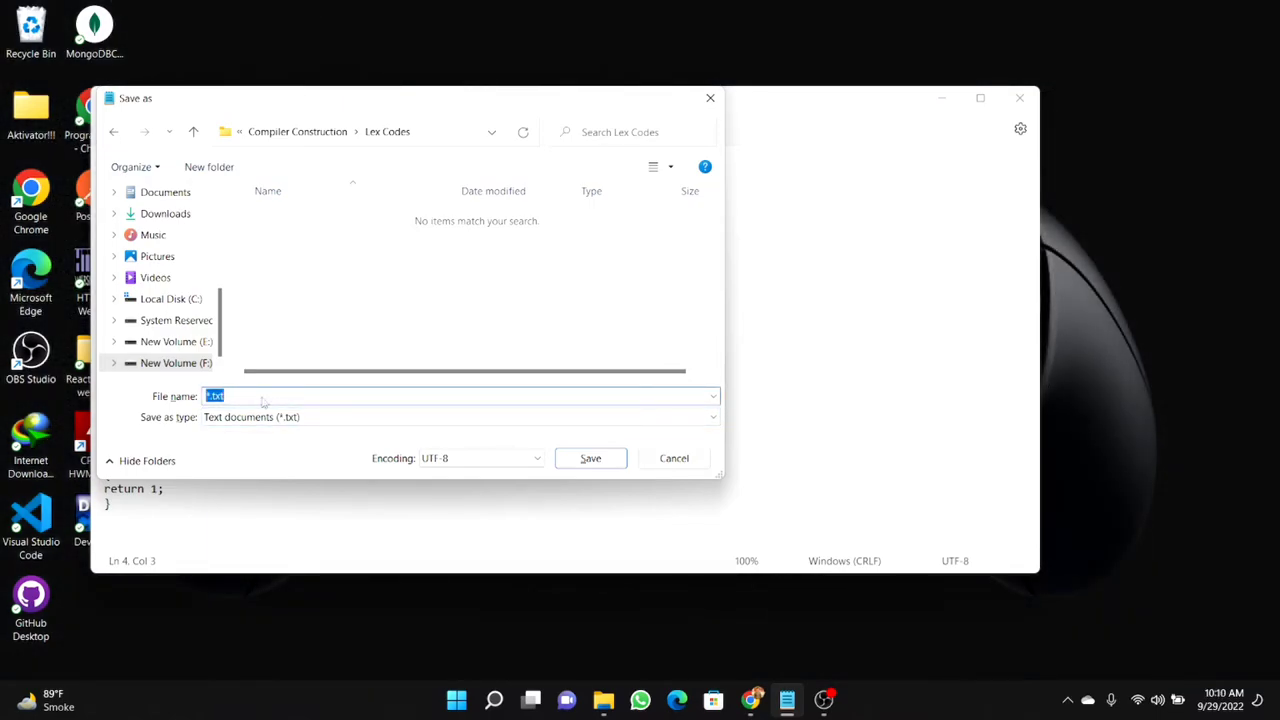
type("firs")
left_click(361, 418)
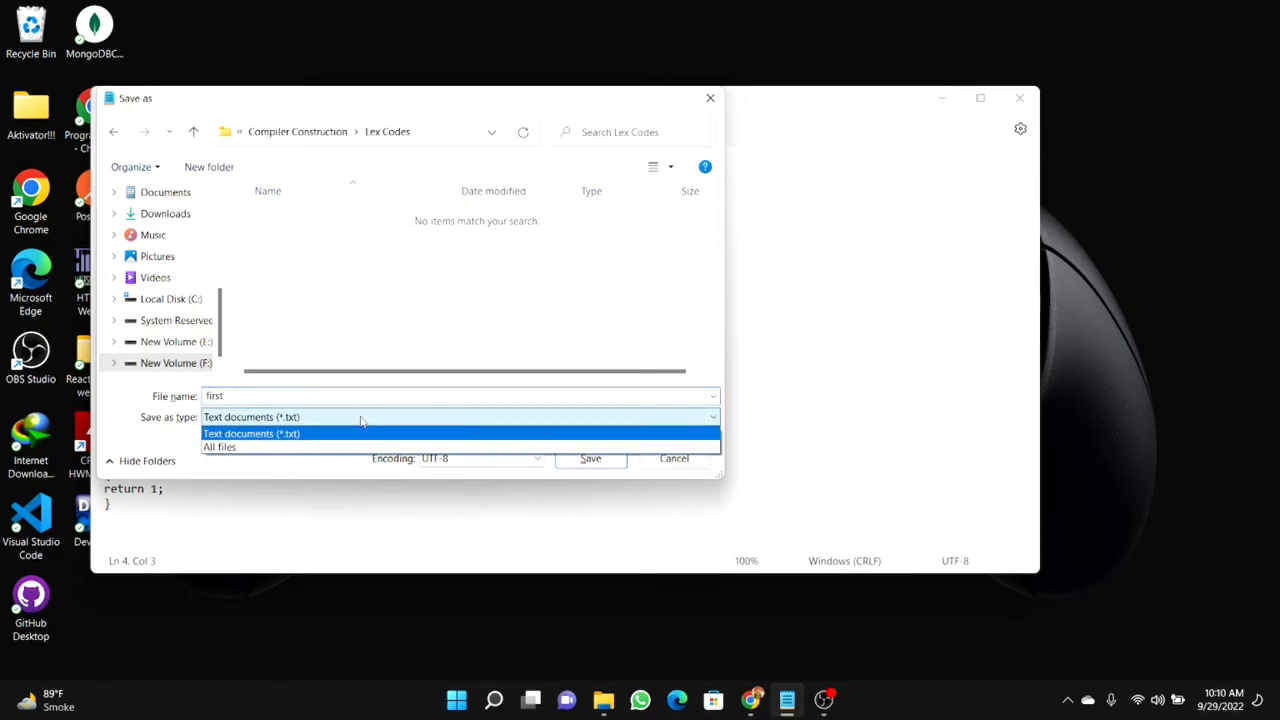
left_click(264, 447)
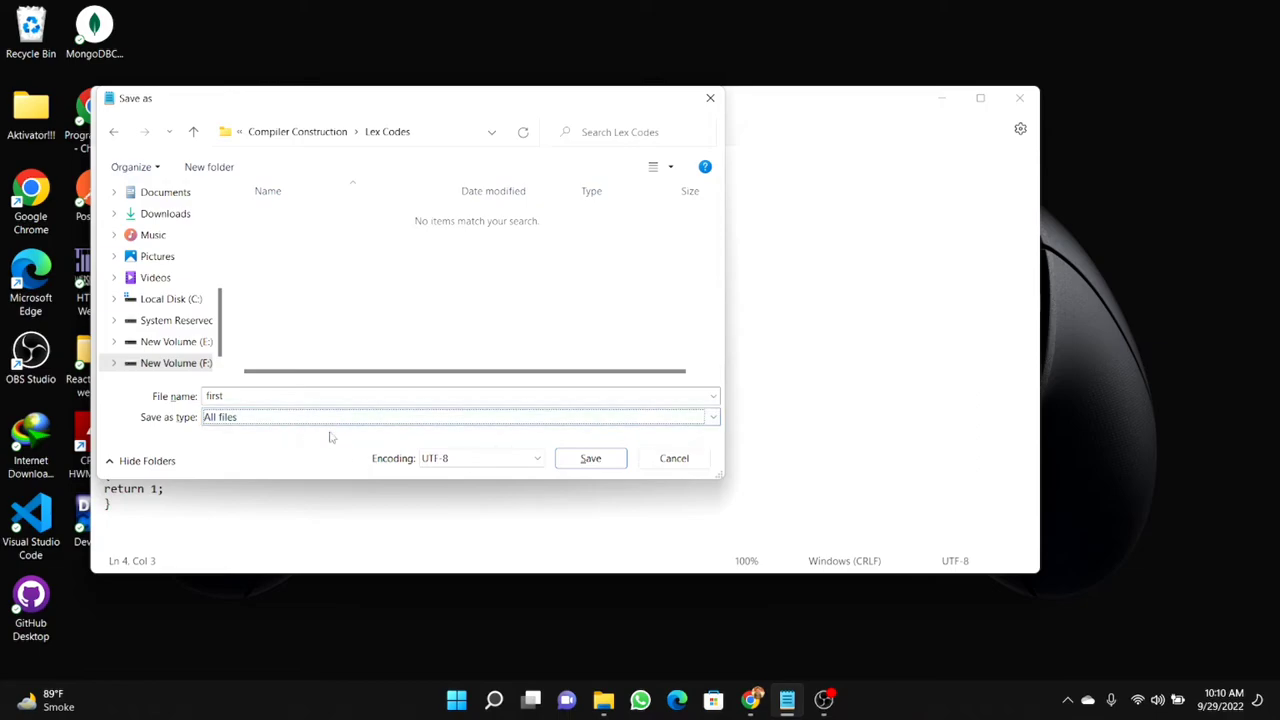
left_click(244, 397)
type(".l")
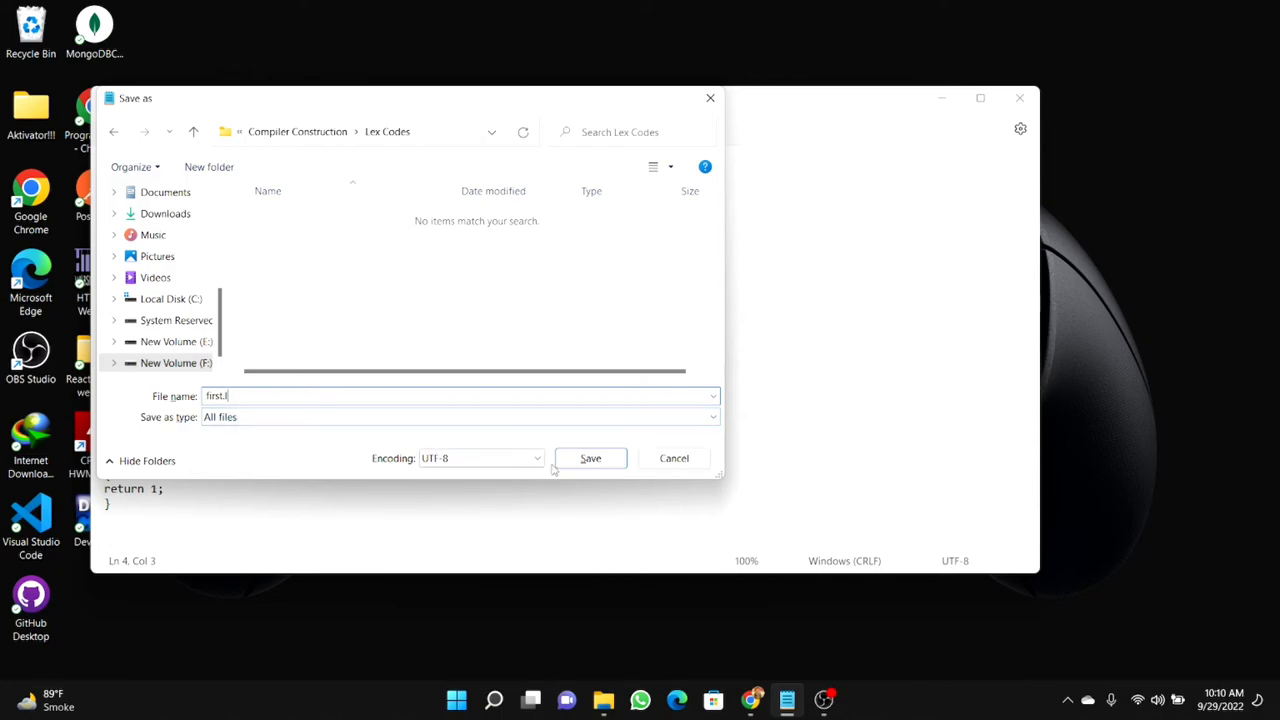
left_click(586, 459)
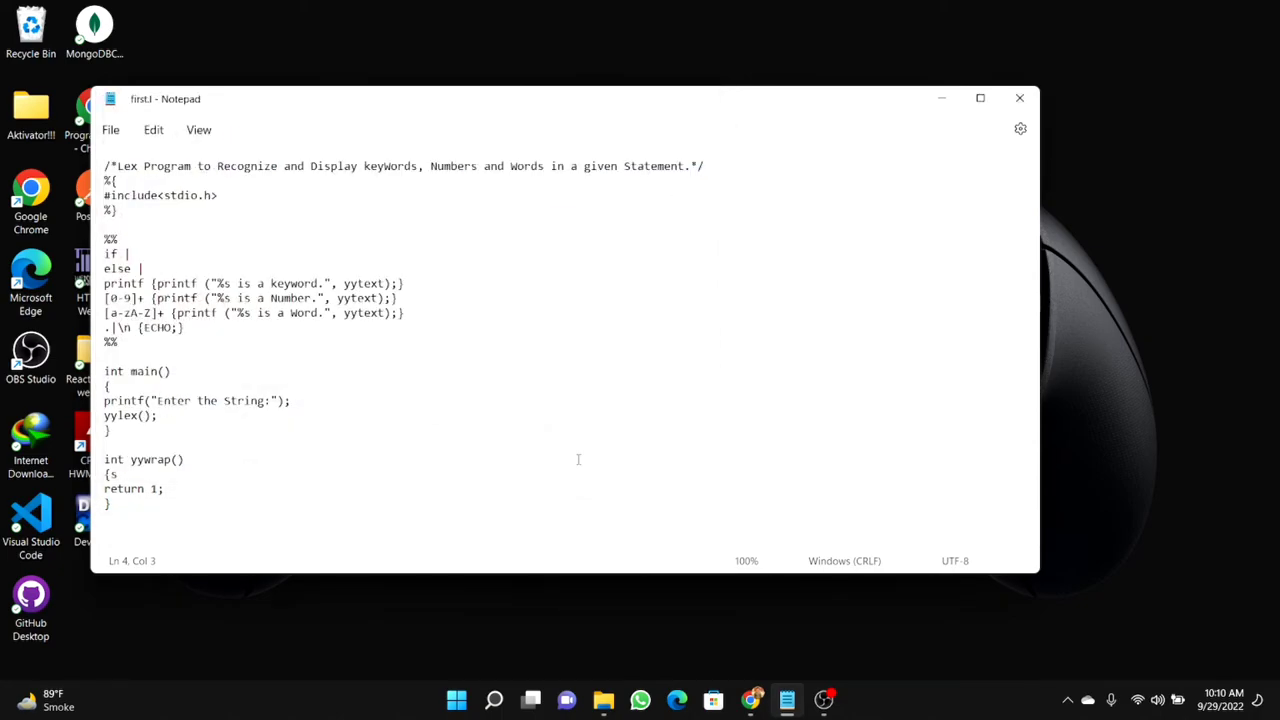
- Switch to the Lex Codes folder in File Explorer and launch cmd from that folder's path
left_click(610, 701)
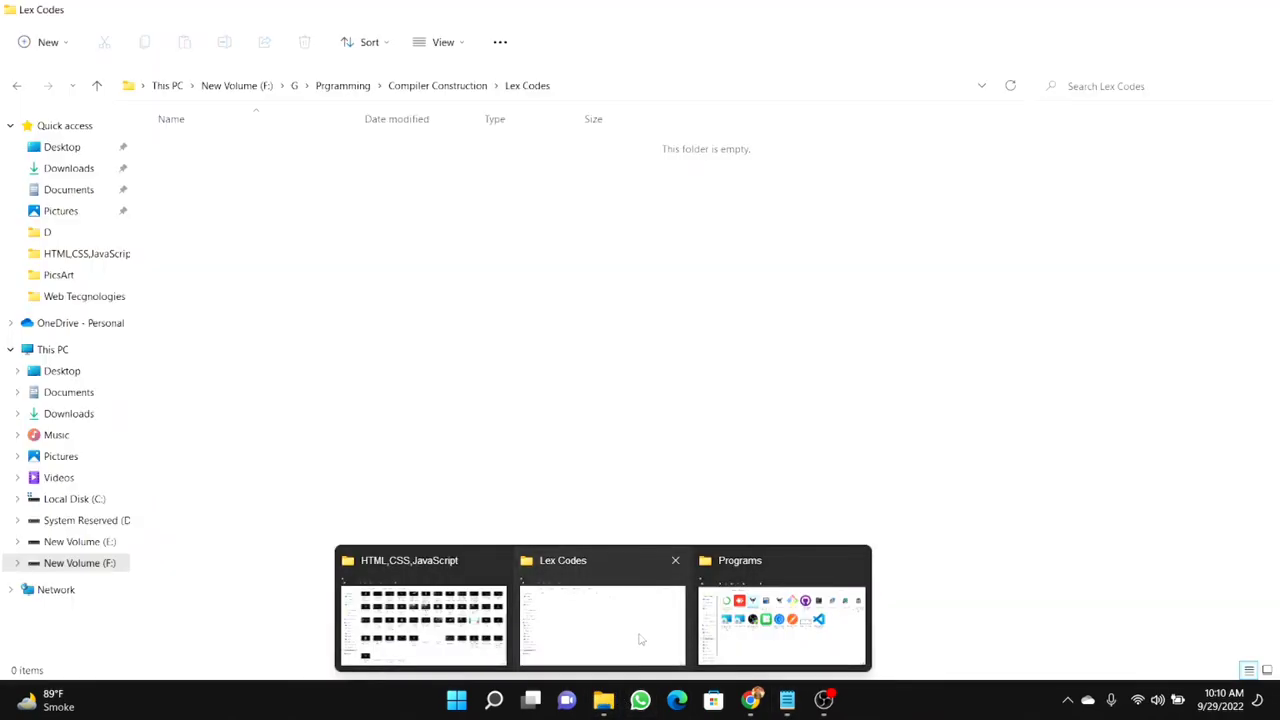
left_click(641, 636)
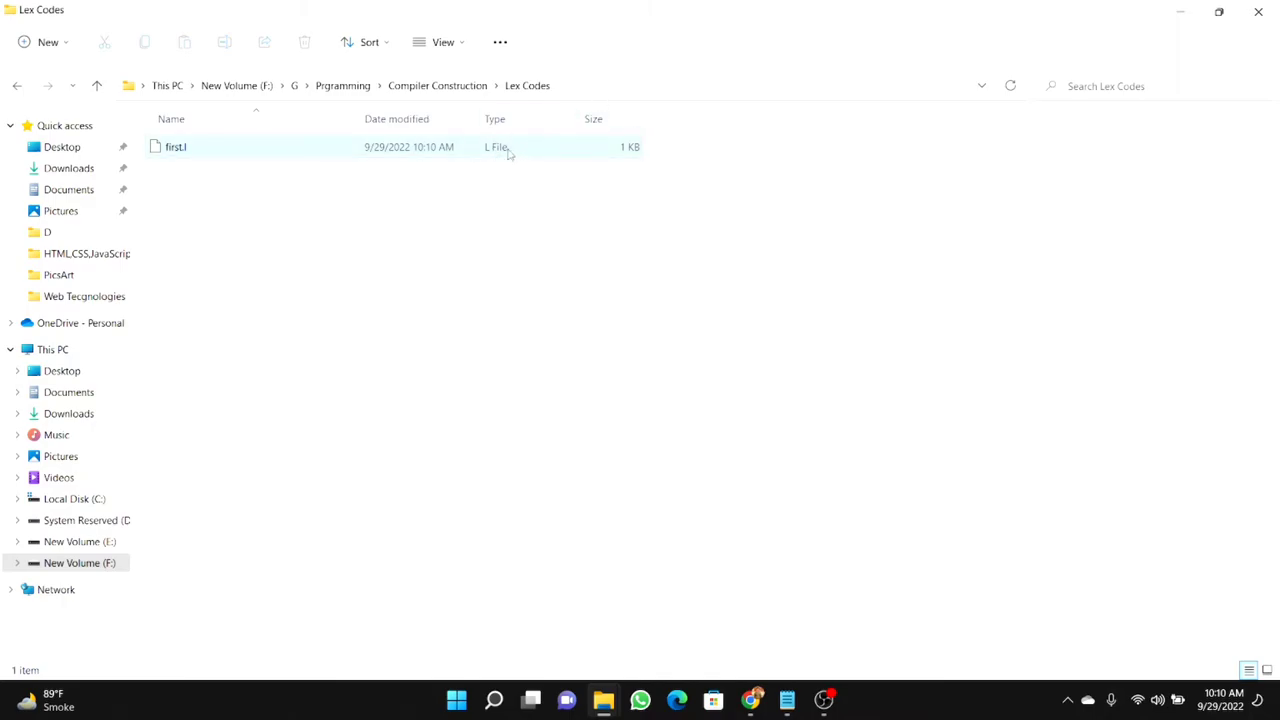
left_click(619, 89)
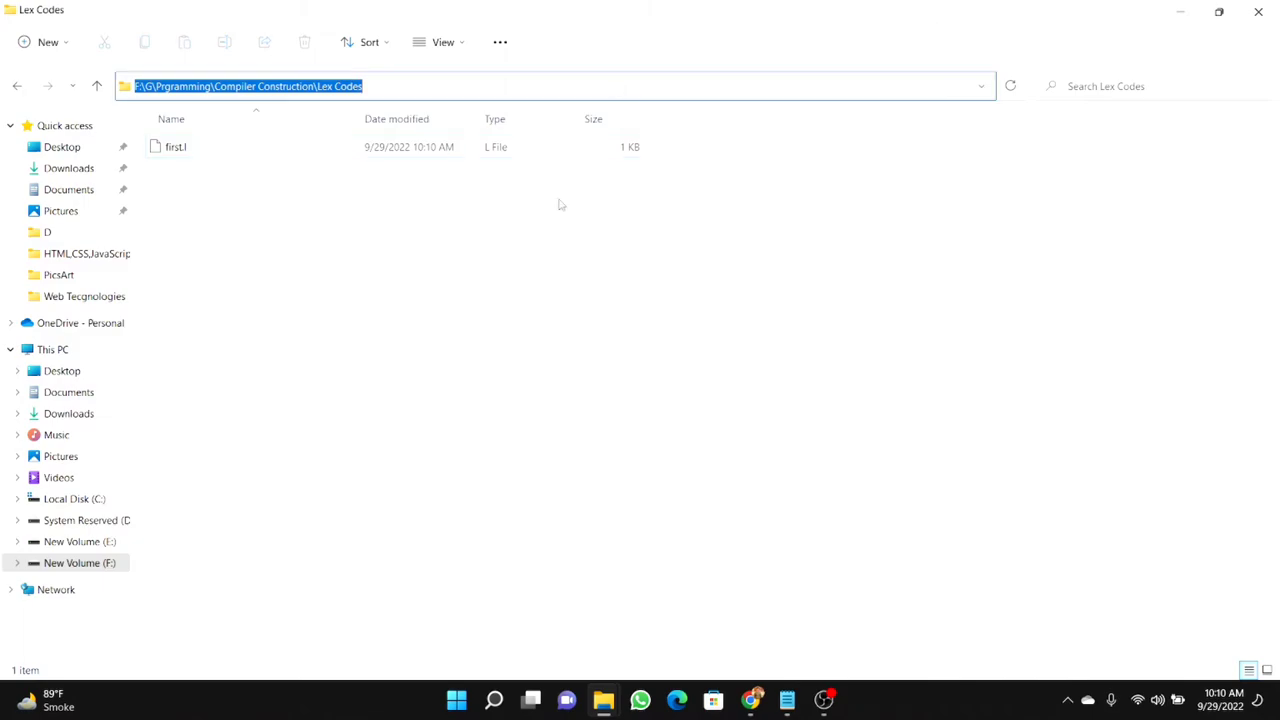
left_click(506, 269)
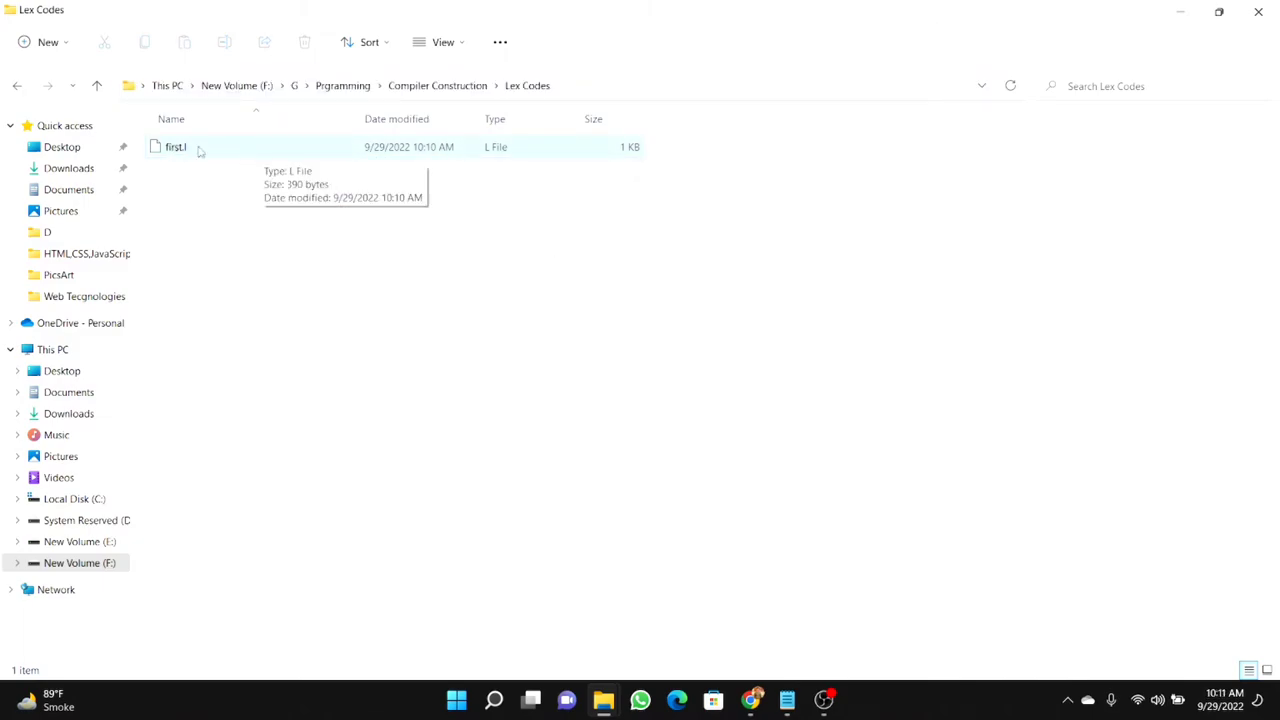
left_click(594, 85)
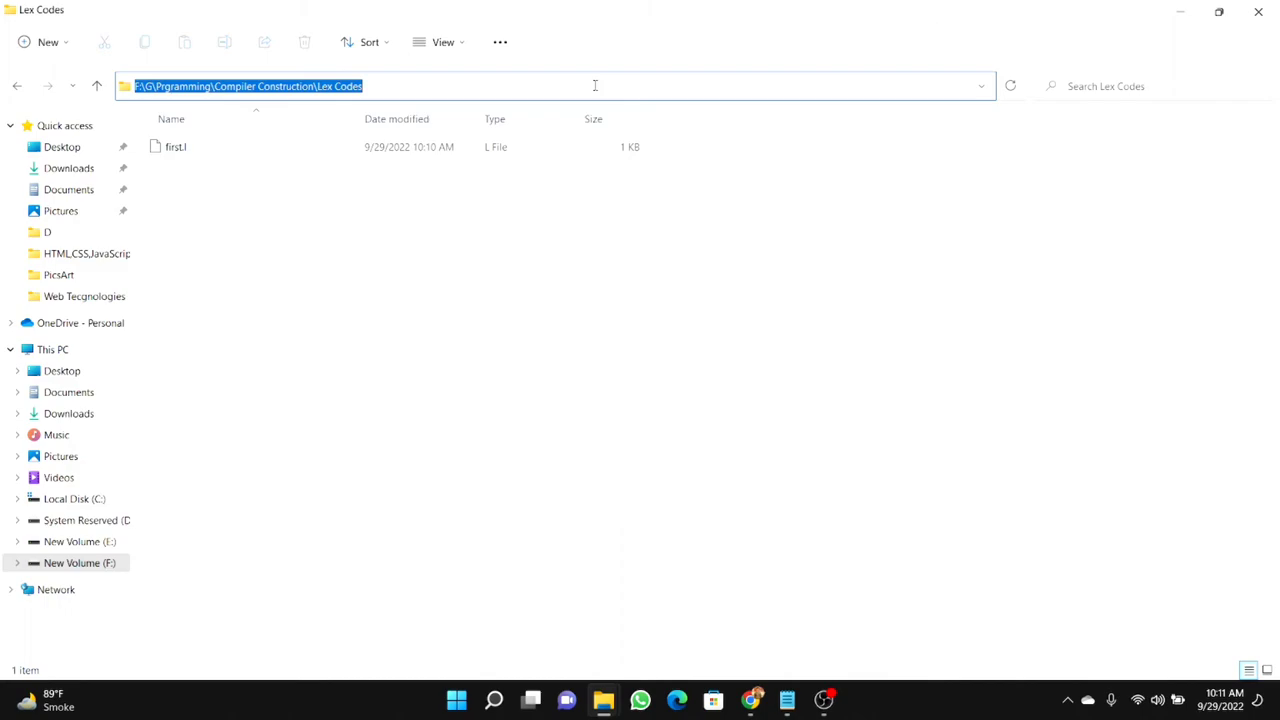
type("cmd")
key("Return")
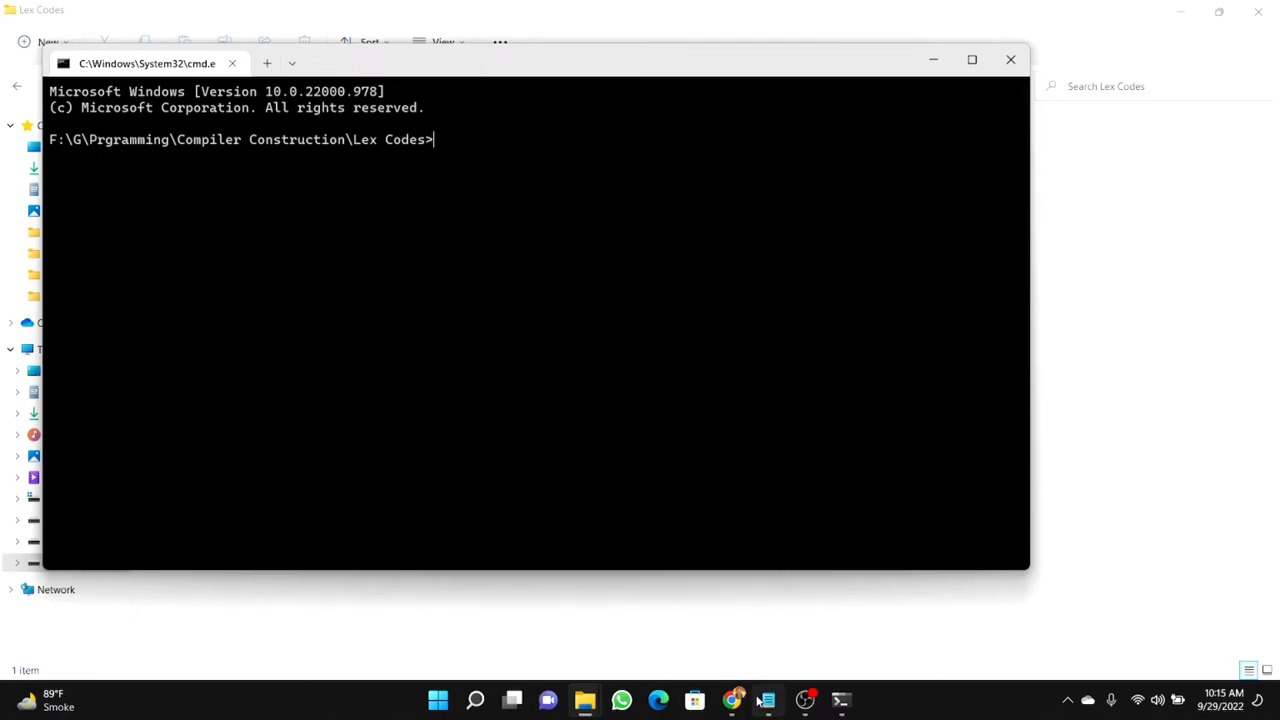
- Review the code of first.l in Notepad, then minimize it to return to the command prompt
left_click(767, 700)
left_click_drag(169, 529, 97, 167)
left_click(358, 502)
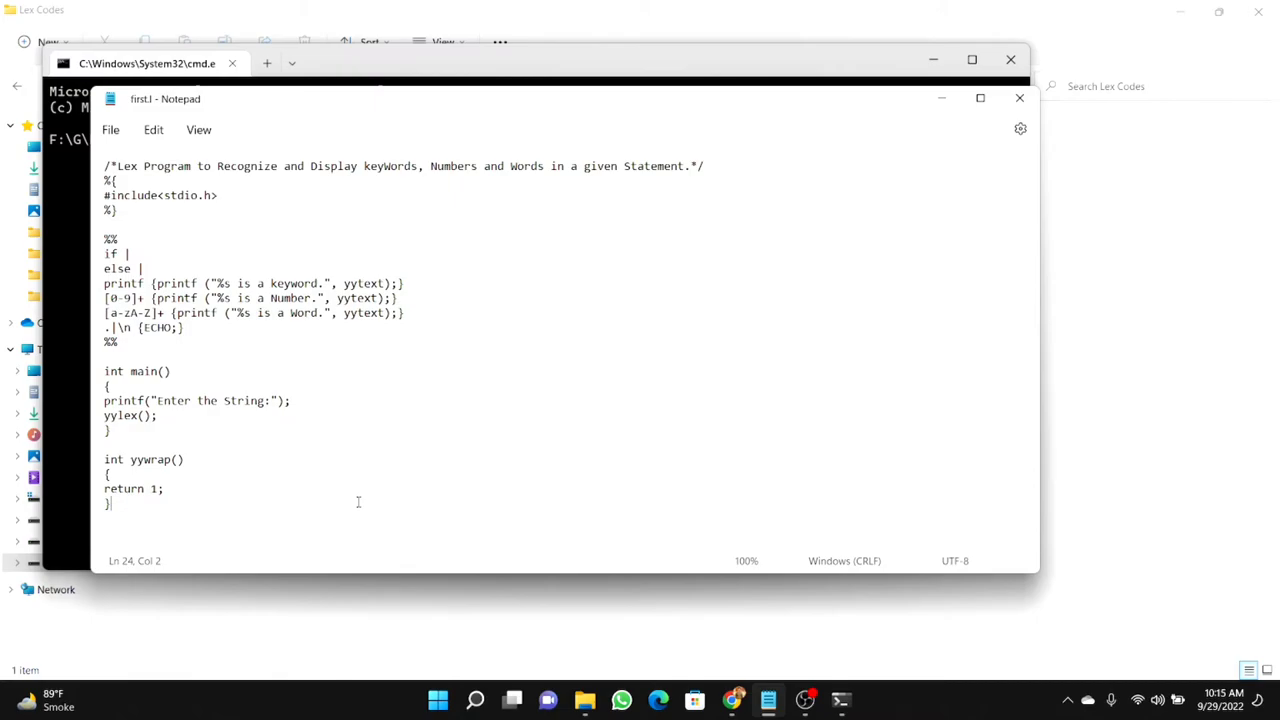
left_click(942, 99)
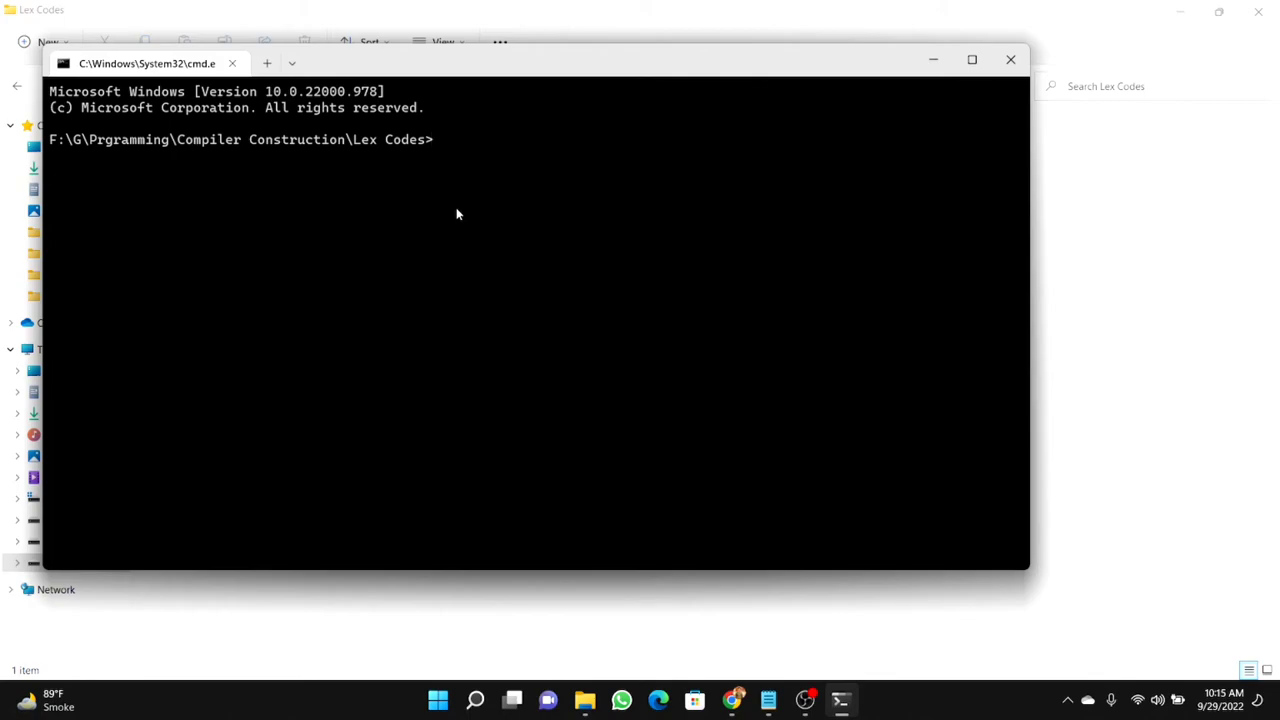
- Enter the command flex first.l in the Lex Codes command prompt
type("flex first.l")
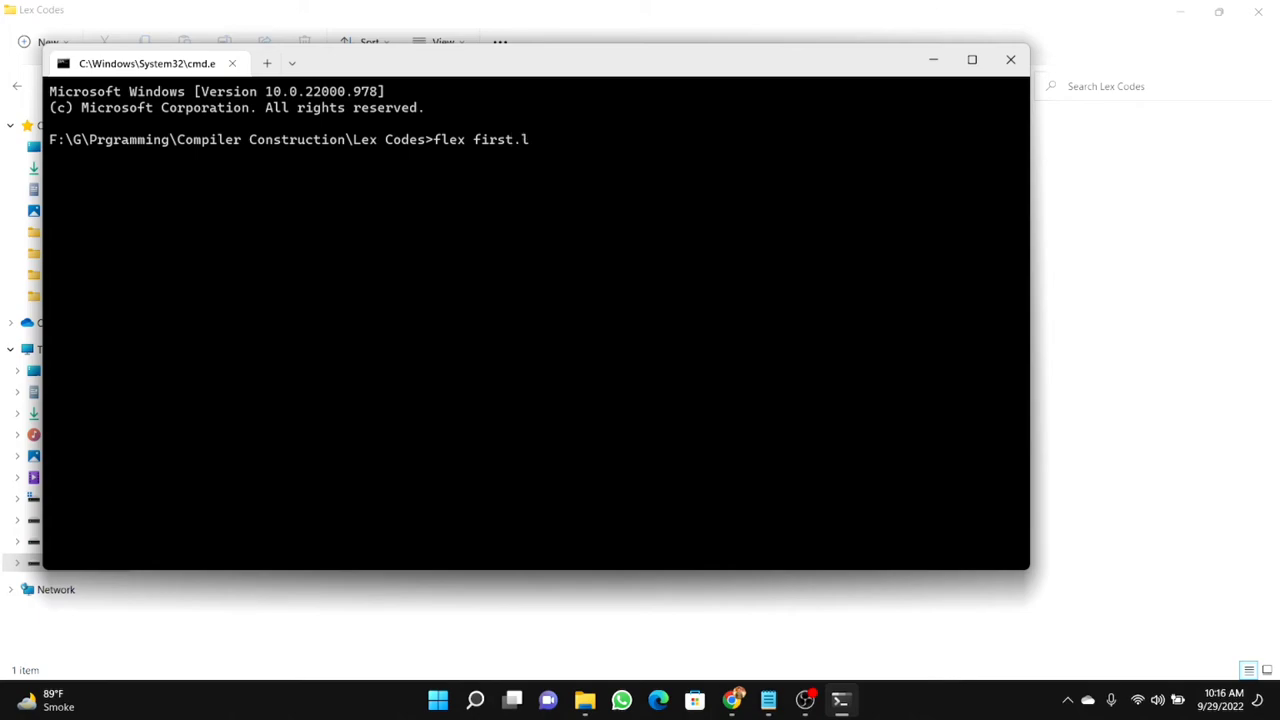